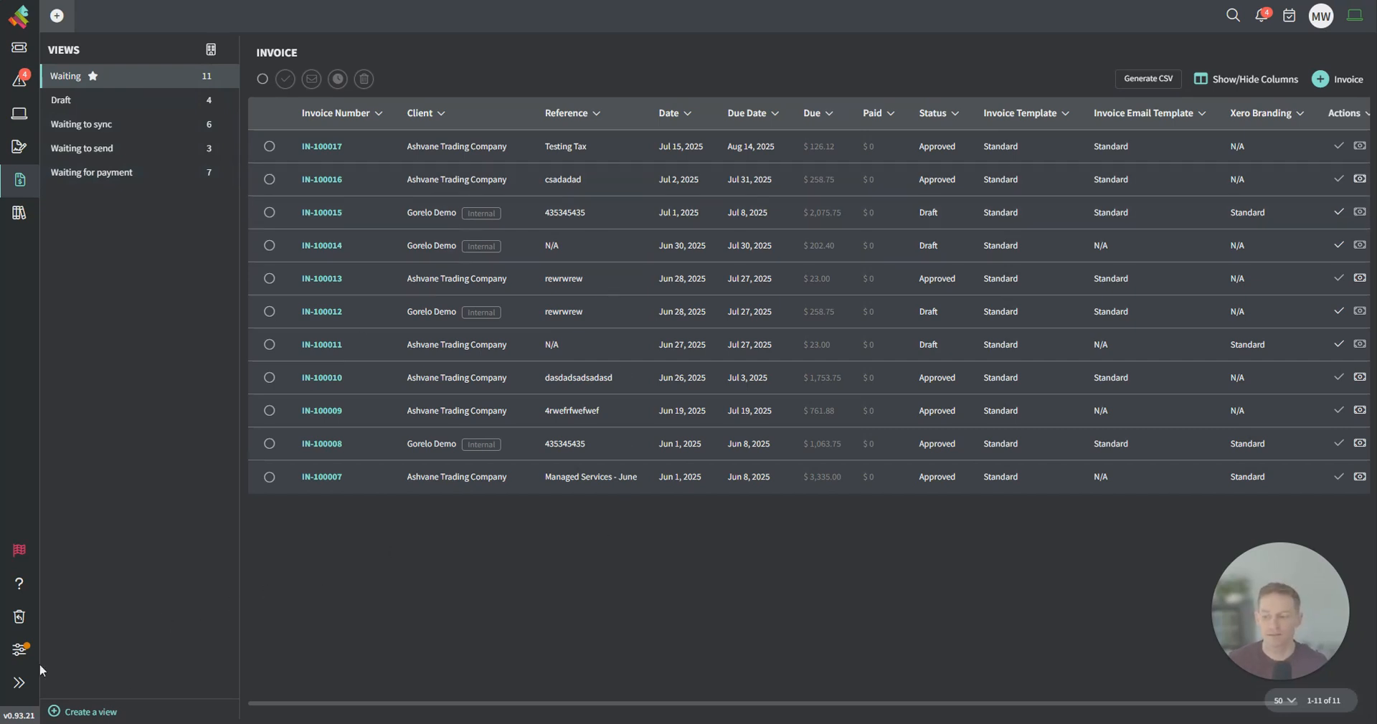
# Step: Open the Antivirus with Endpoint Detection and Response product from the billing product list
pyautogui.click(19, 684)
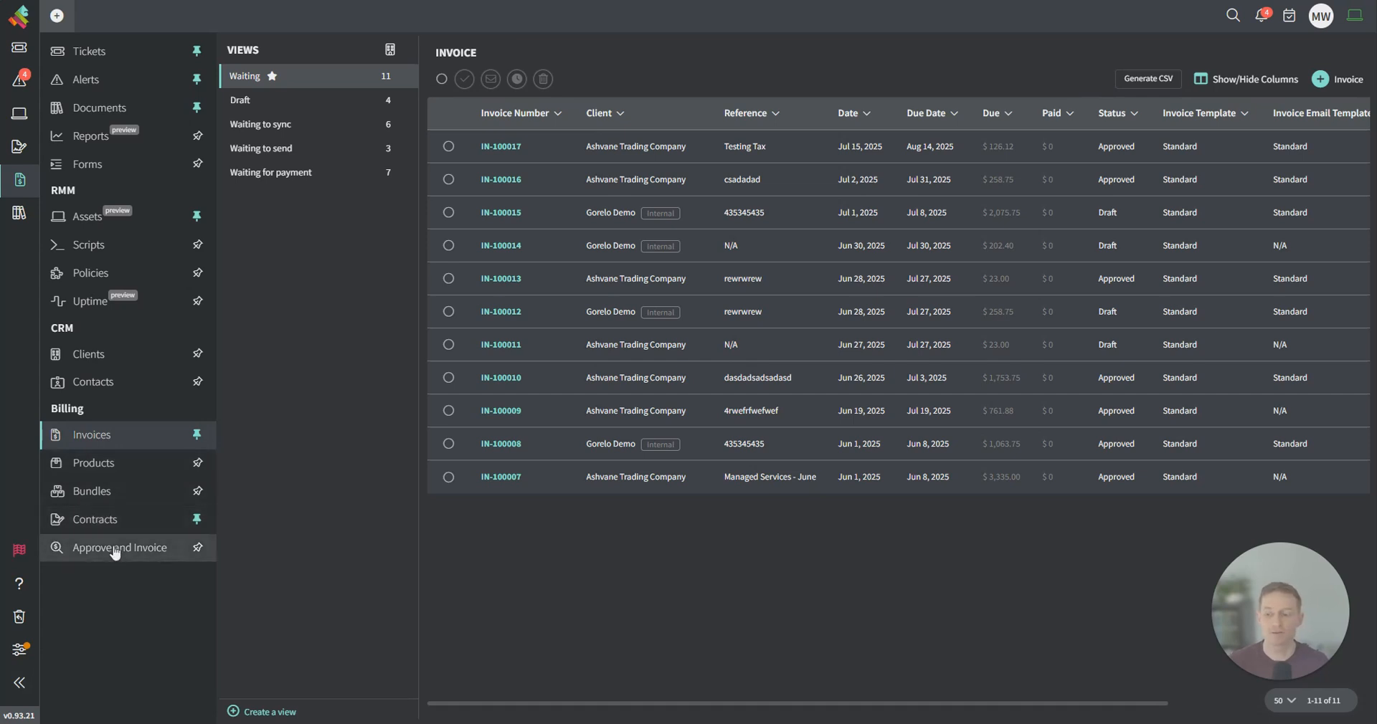
pyautogui.click(105, 470)
pyautogui.click(19, 682)
pyautogui.click(372, 147)
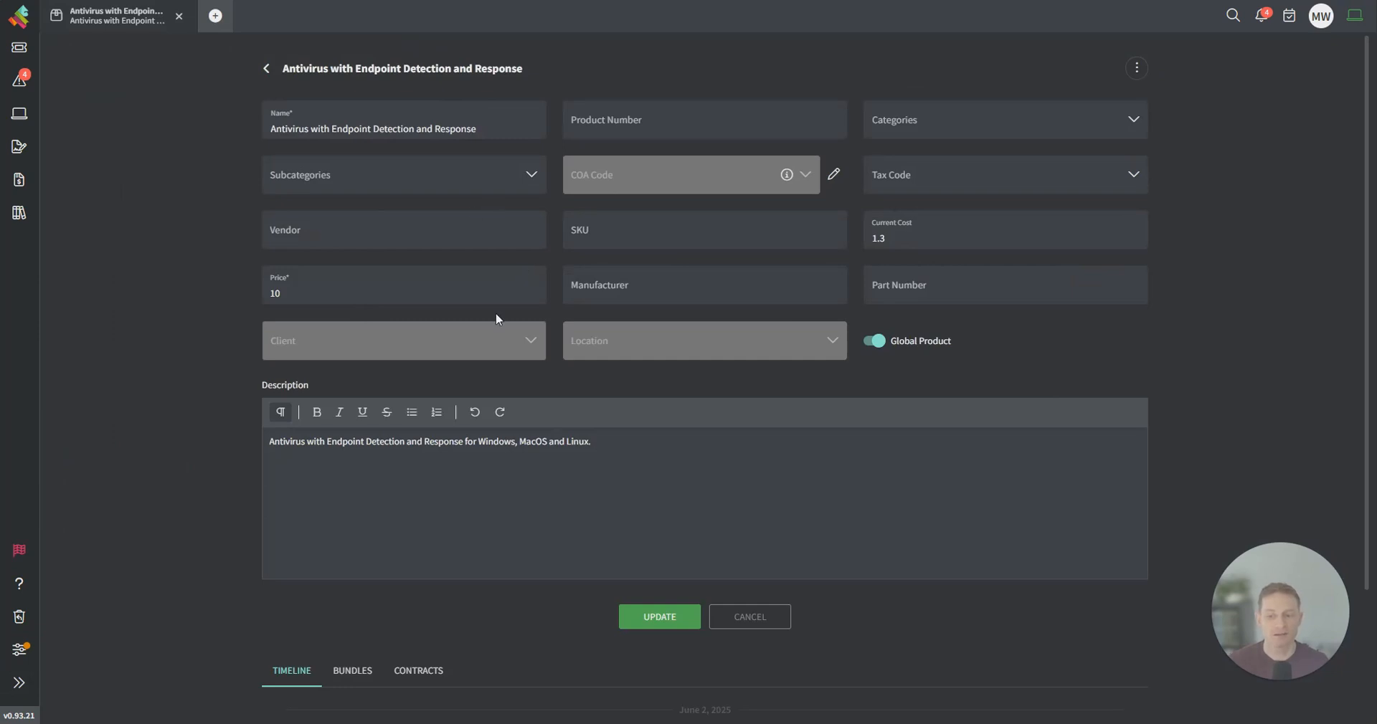
# Step: Review the product's timeline, the bundles that include it, and the contracts that use it with their sync status
pyautogui.scroll(-2, 498, 317)
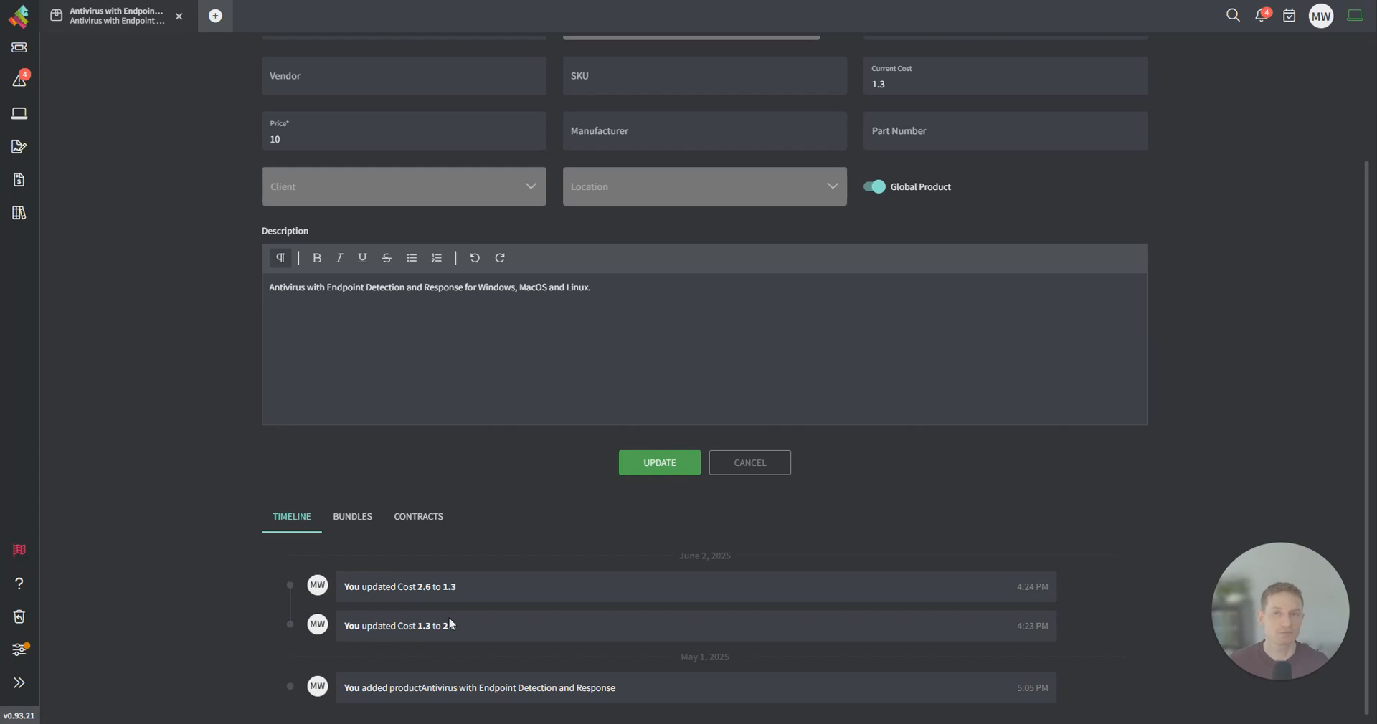
pyautogui.click(368, 524)
pyautogui.scroll(-1, 459, 599)
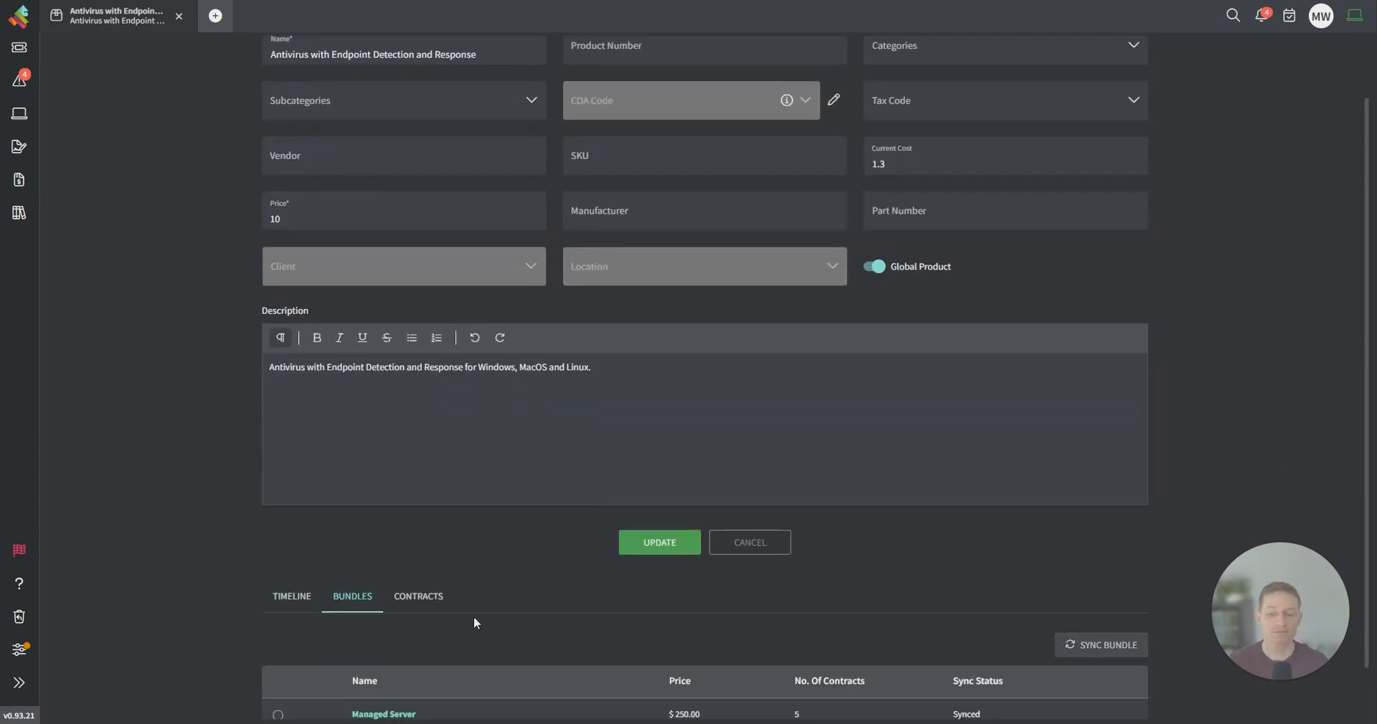
pyautogui.scroll(-1, 464, 617)
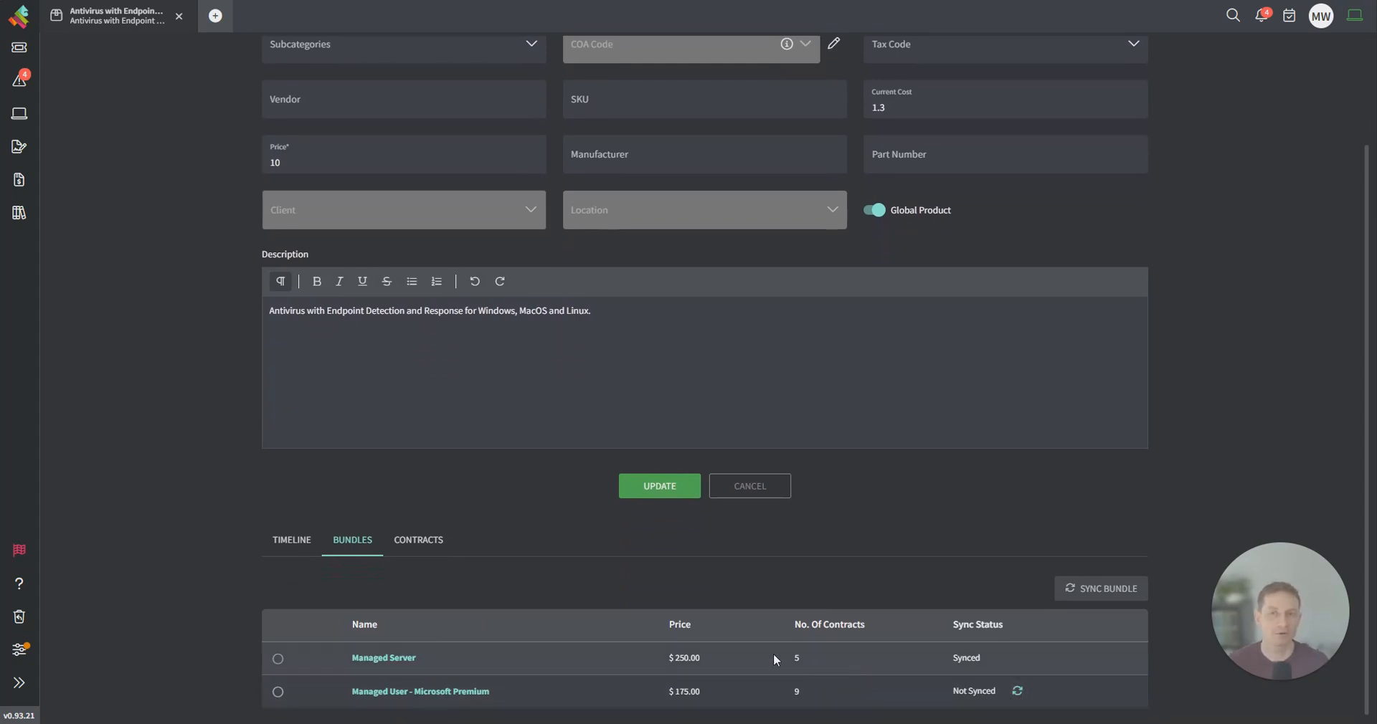
pyautogui.click(422, 544)
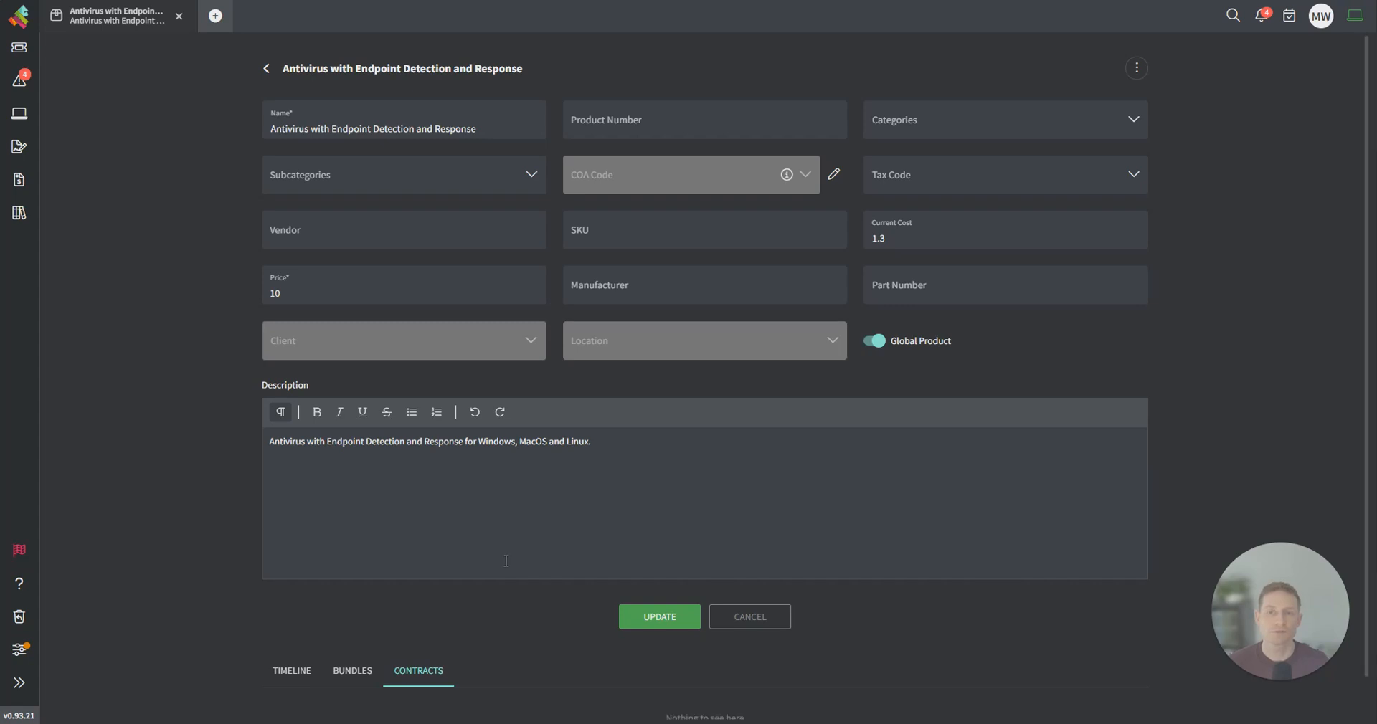
pyautogui.scroll(-2, 505, 558)
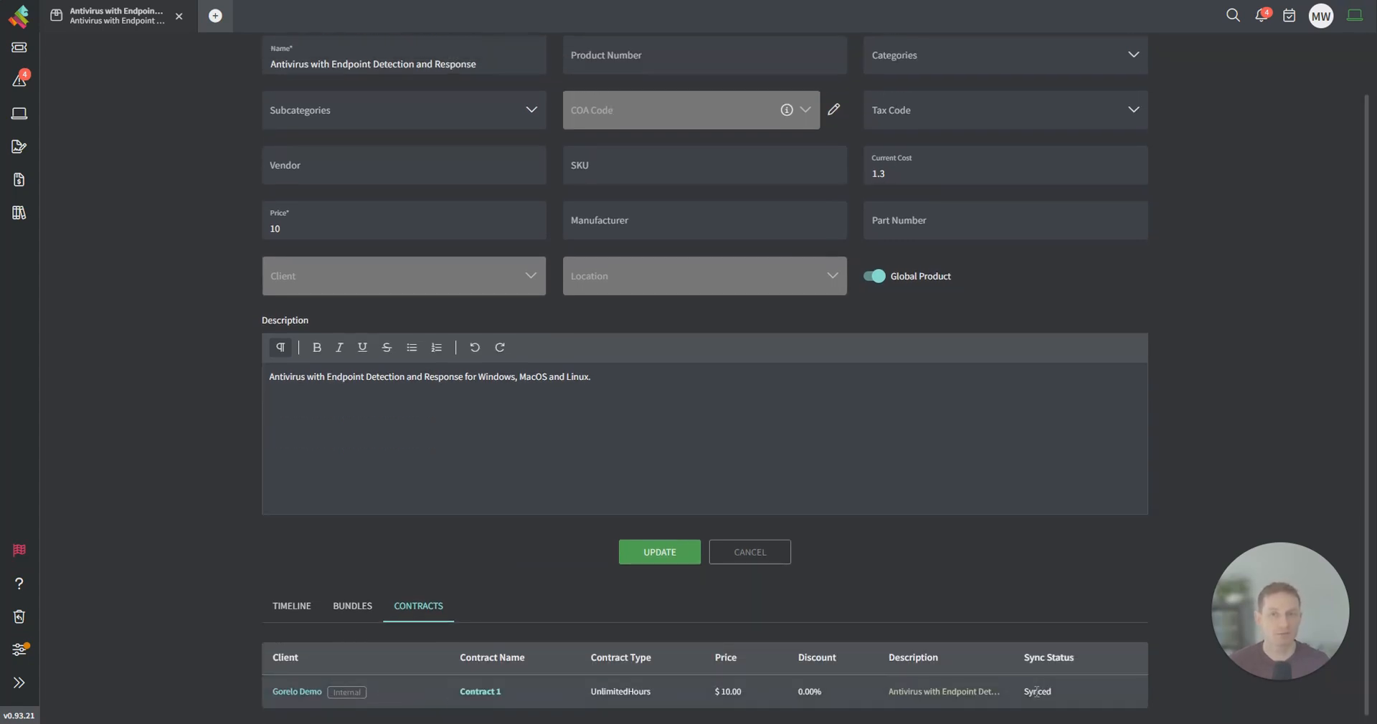
# Step: Open the Managed User - Microsoft Premium bundle from the bundle list
pyautogui.click(18, 683)
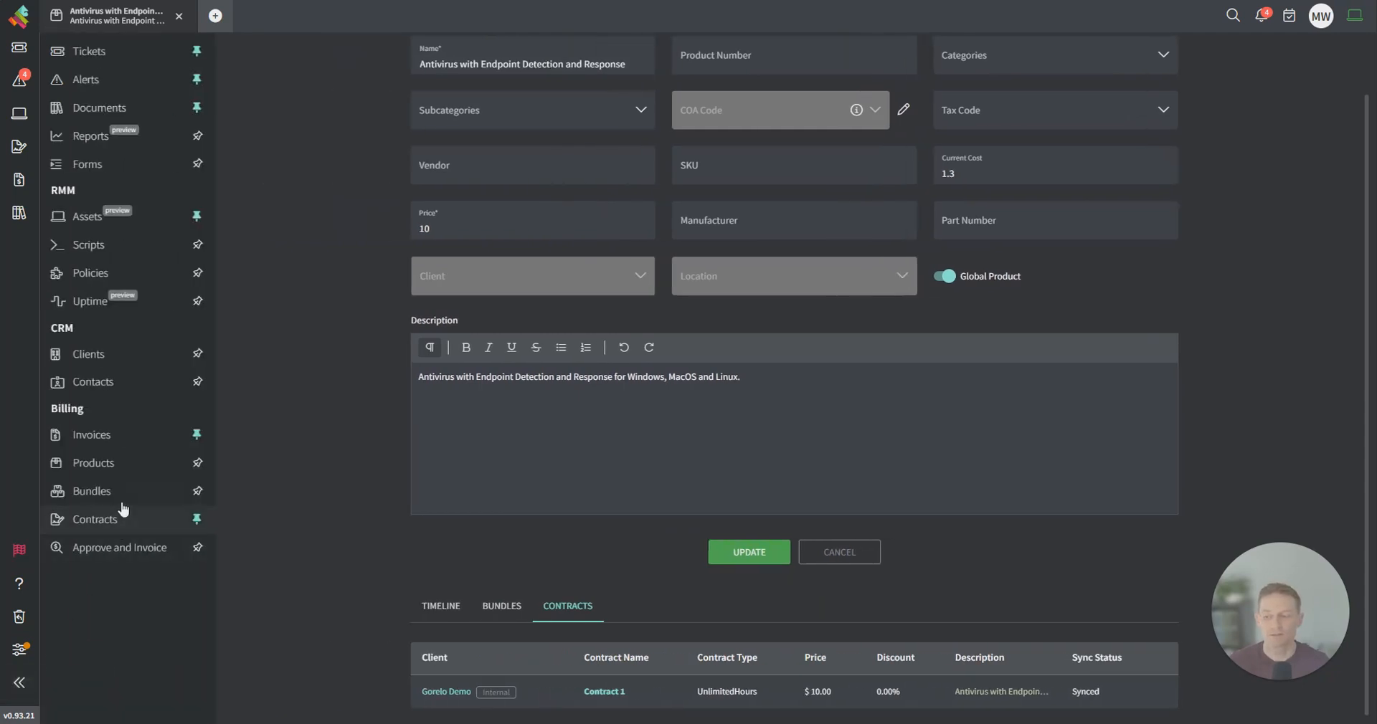
pyautogui.click(123, 503)
pyautogui.click(18, 683)
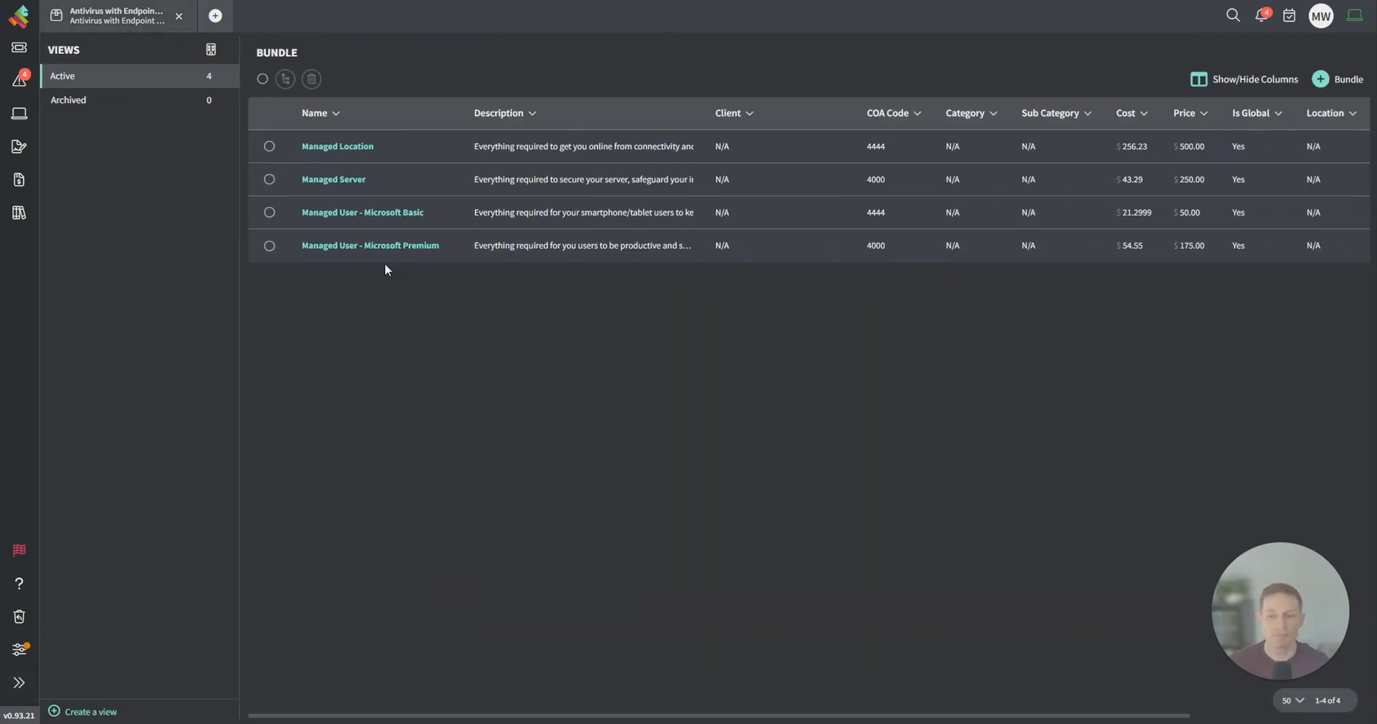
pyautogui.click(380, 246)
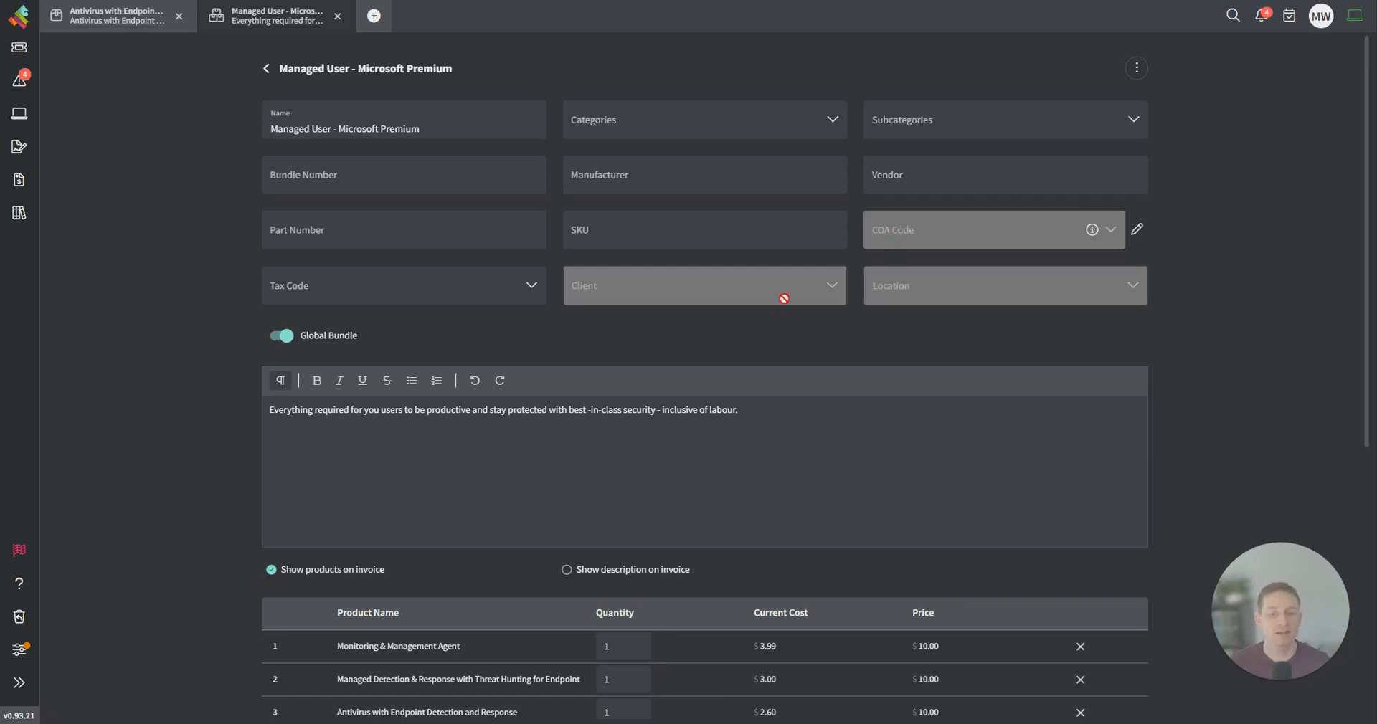
# Step: Examine the bundle's included products, total bundle cost and bundle price
pyautogui.scroll(-5, 617, 398)
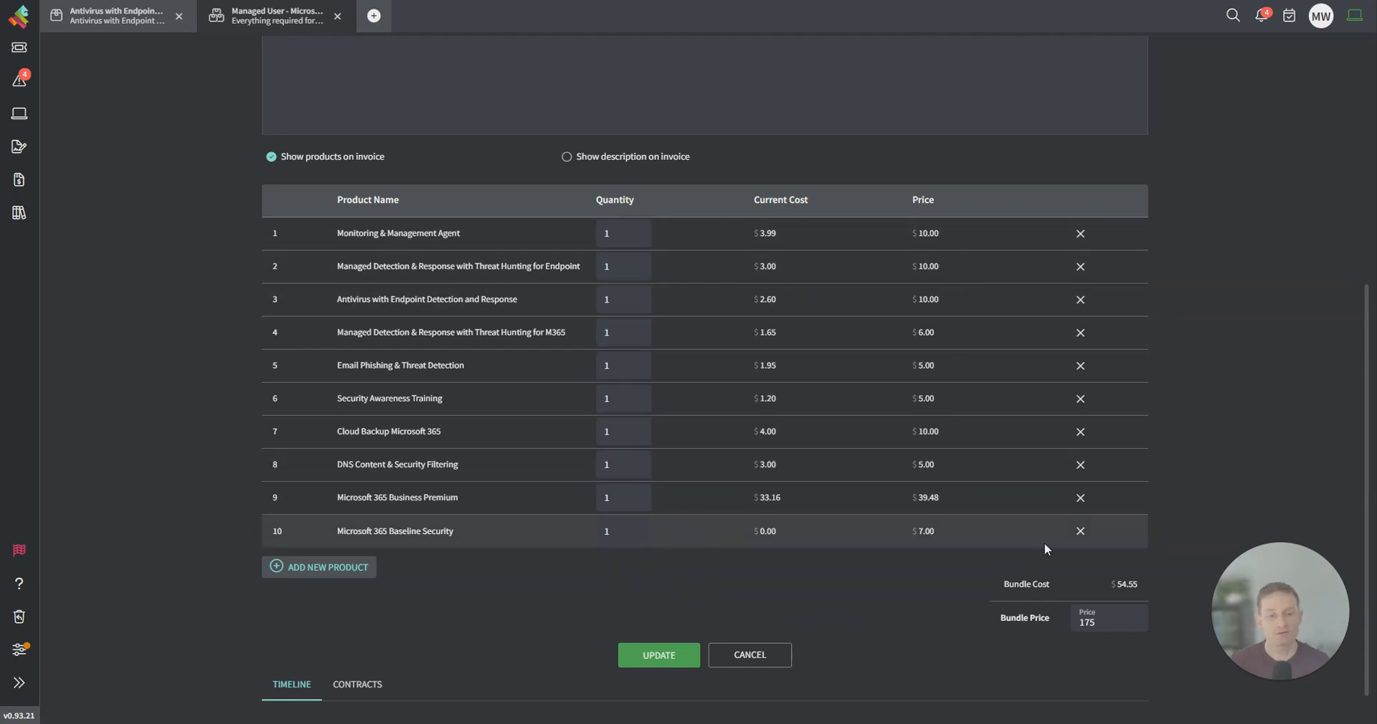
pyautogui.moveTo(1127, 585); pyautogui.dragTo(1137, 584)
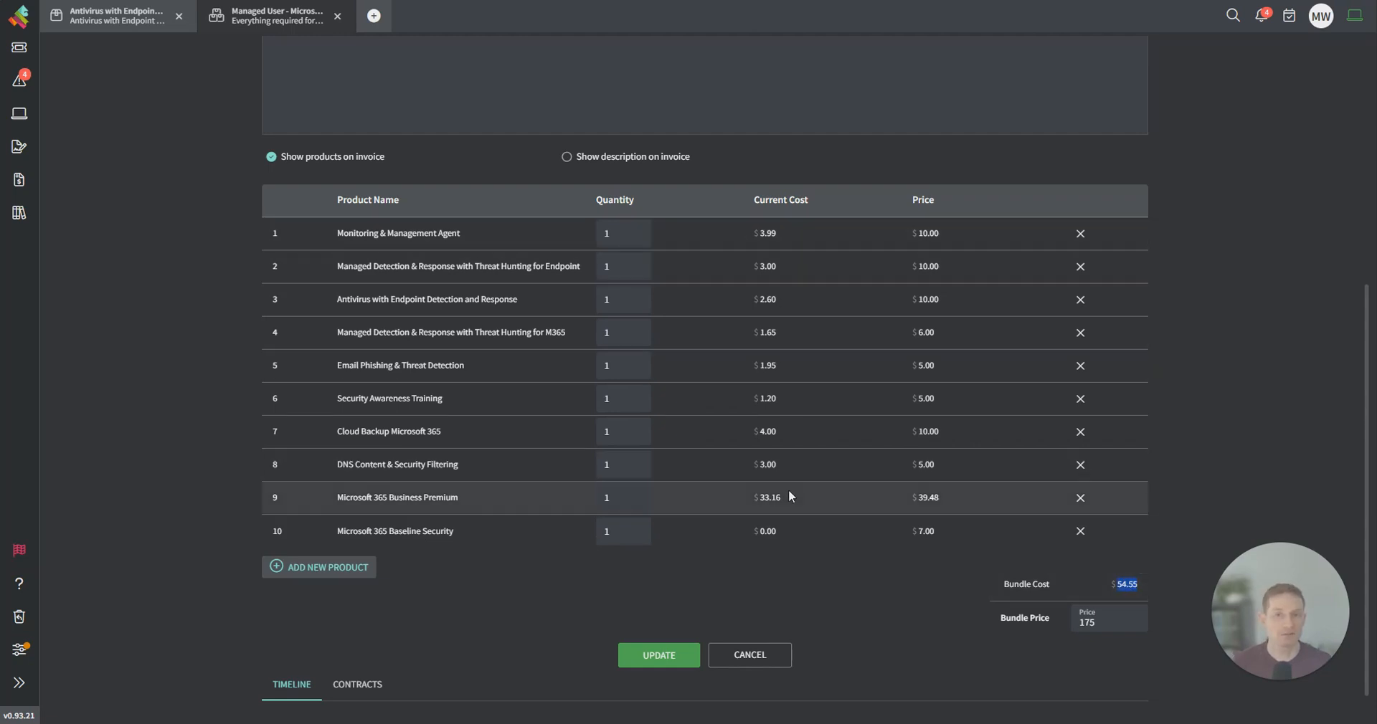
pyautogui.click(1110, 619)
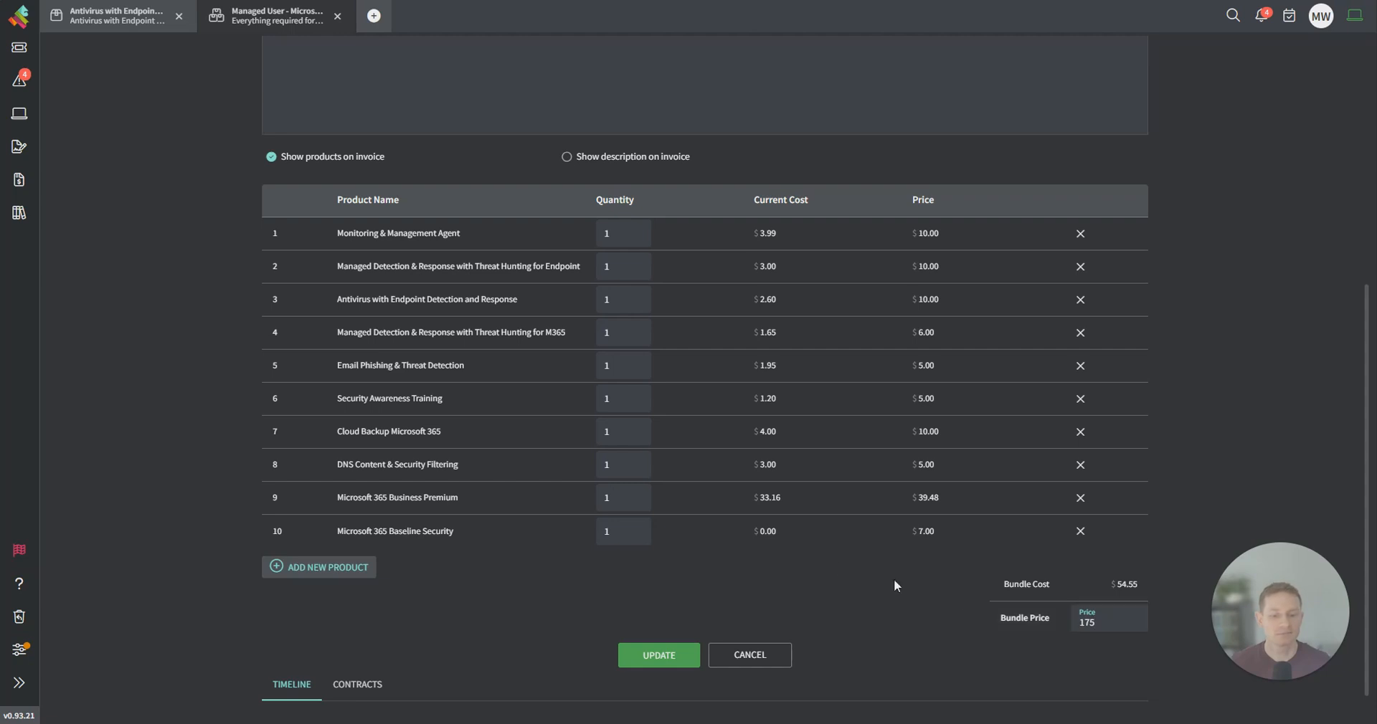
# Step: Review the bundle's timeline and linked contracts, and look over its details and product list again
pyautogui.scroll(-1, 813, 560)
pyautogui.scroll(-4, 429, 631)
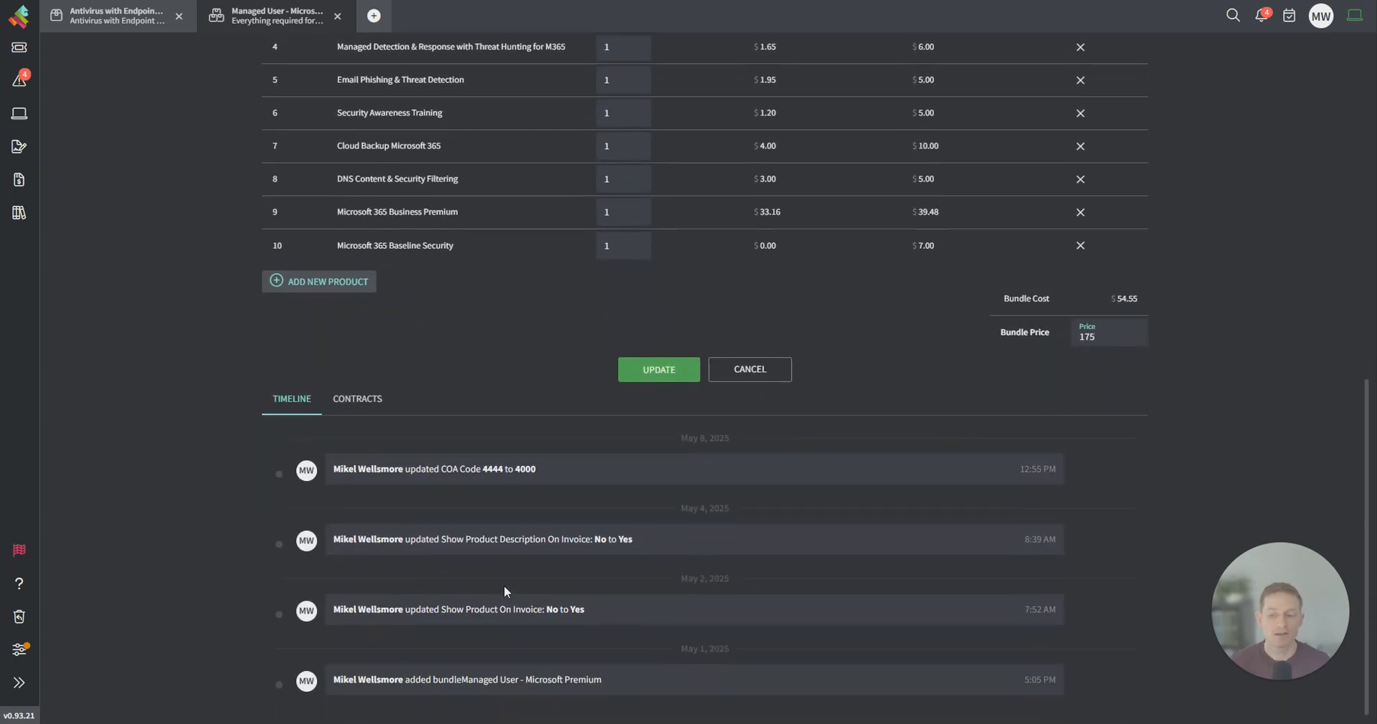
pyautogui.click(359, 401)
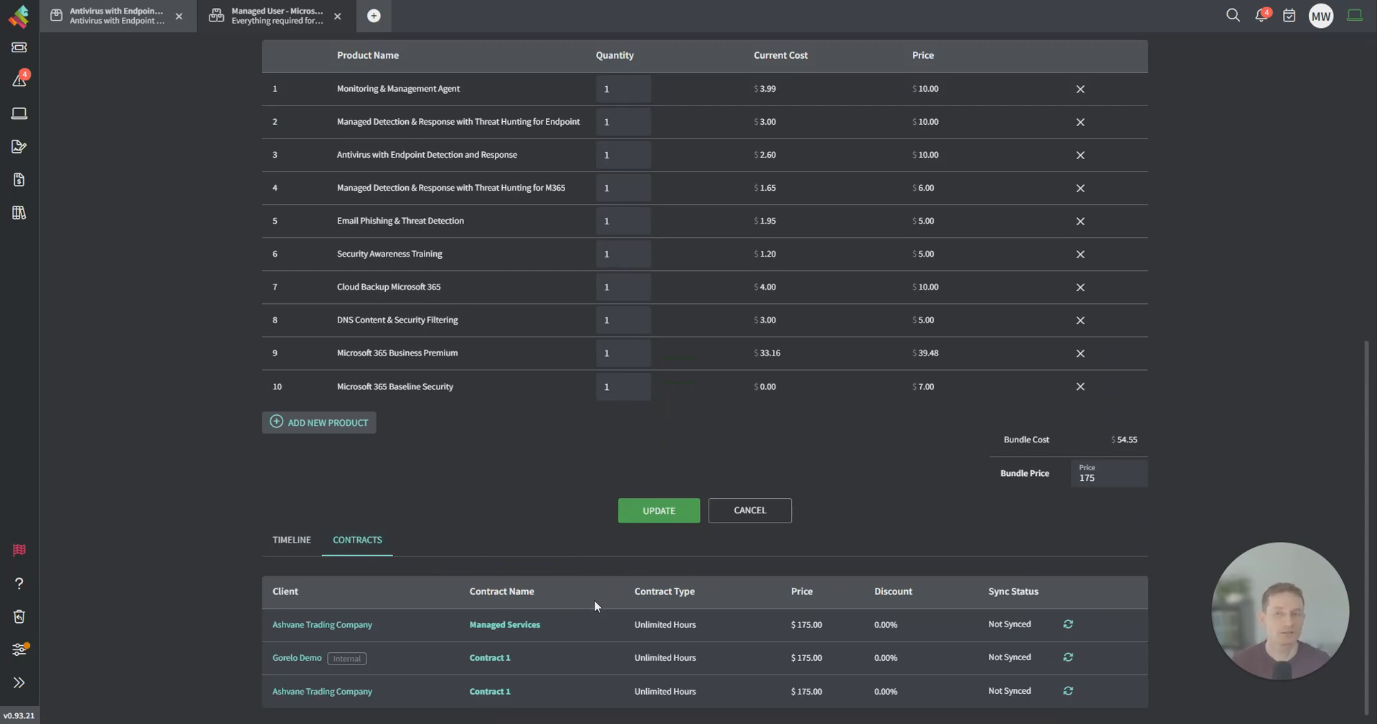
pyautogui.scroll(1, 481, 599)
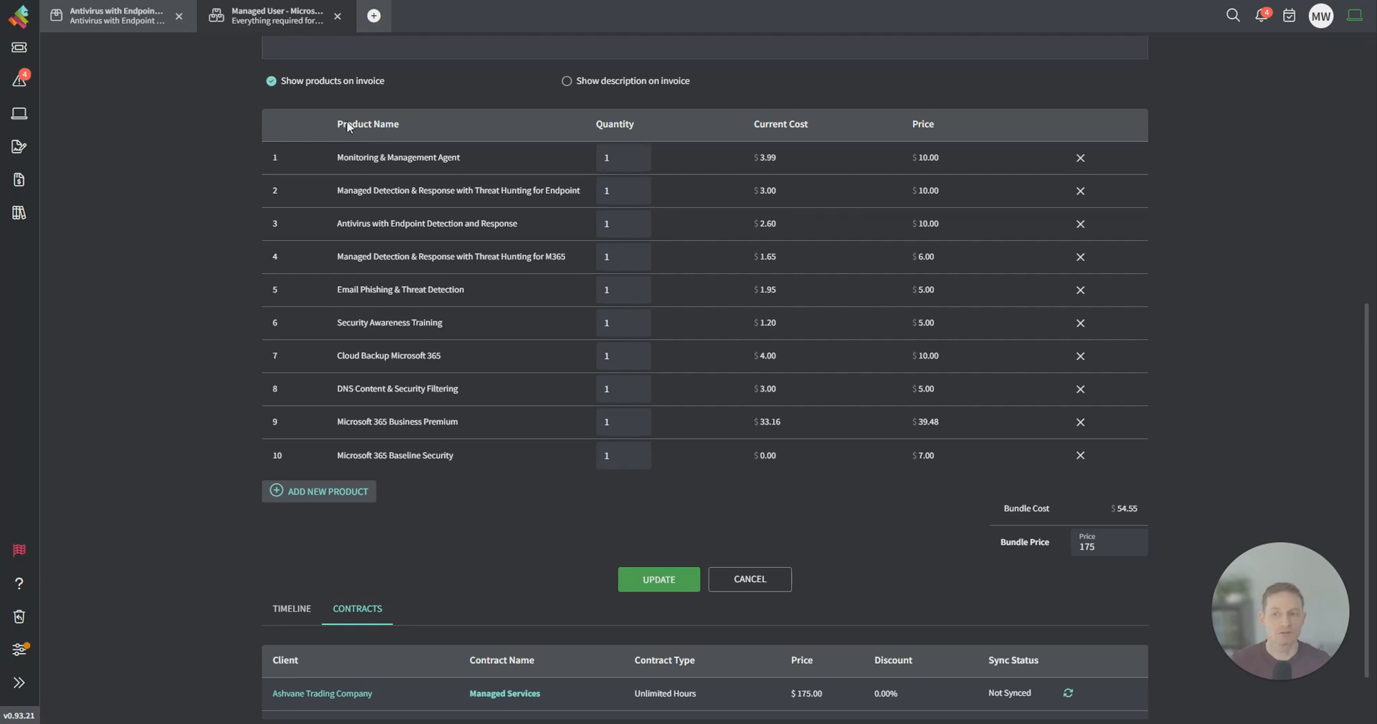
pyautogui.scroll(6, 351, 148)
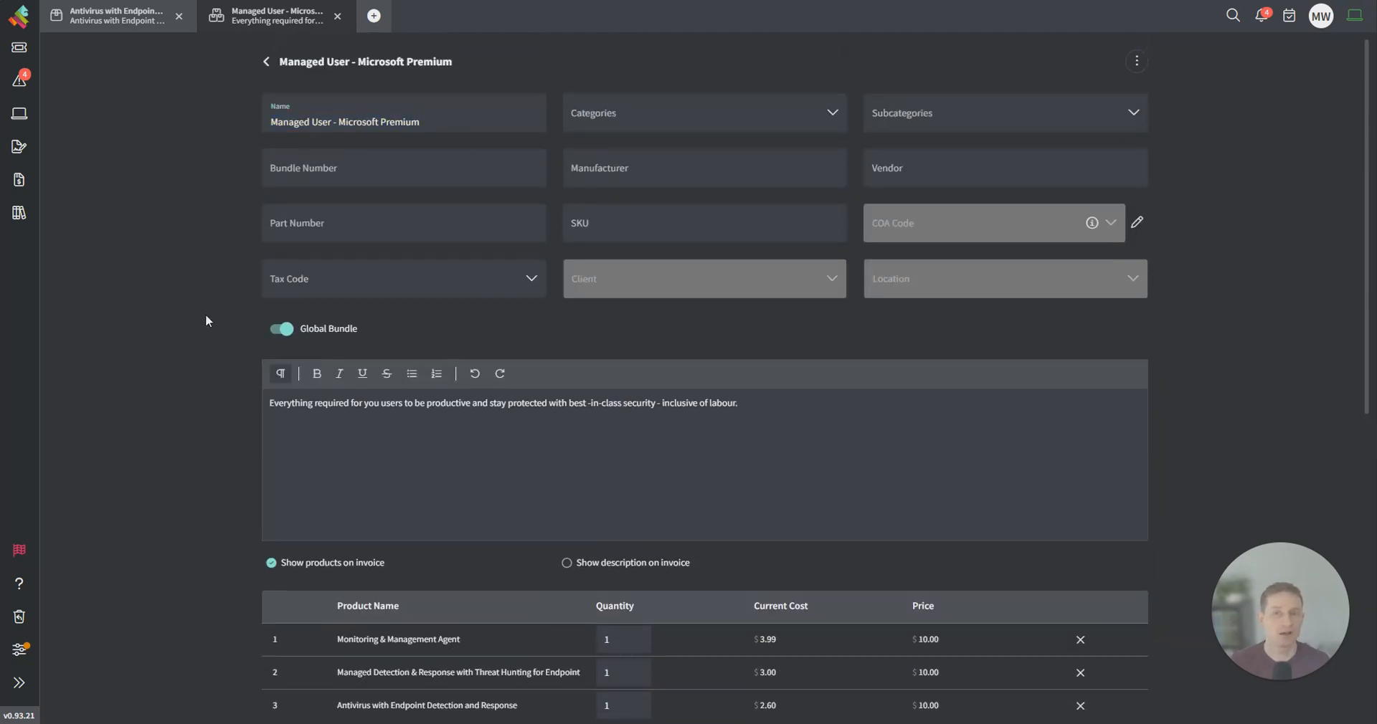
pyautogui.scroll(-4, 205, 314)
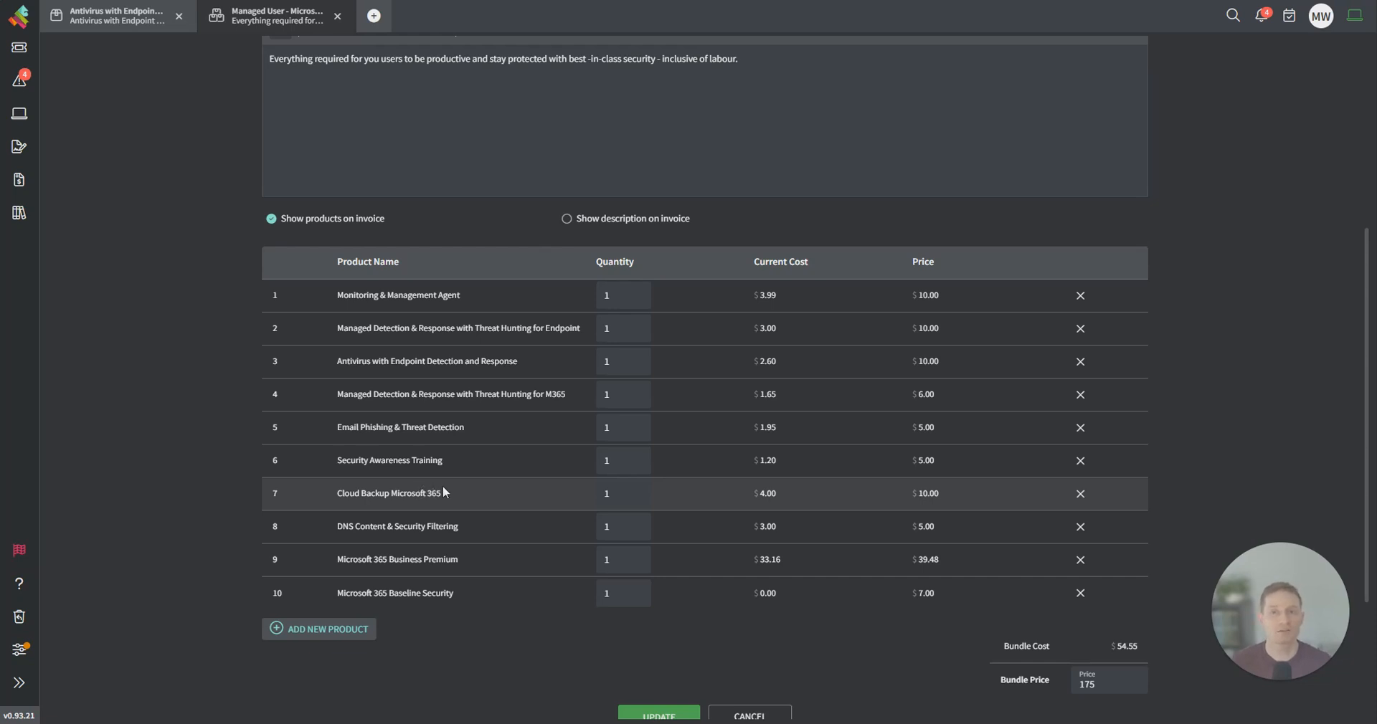
pyautogui.scroll(4, 251, 427)
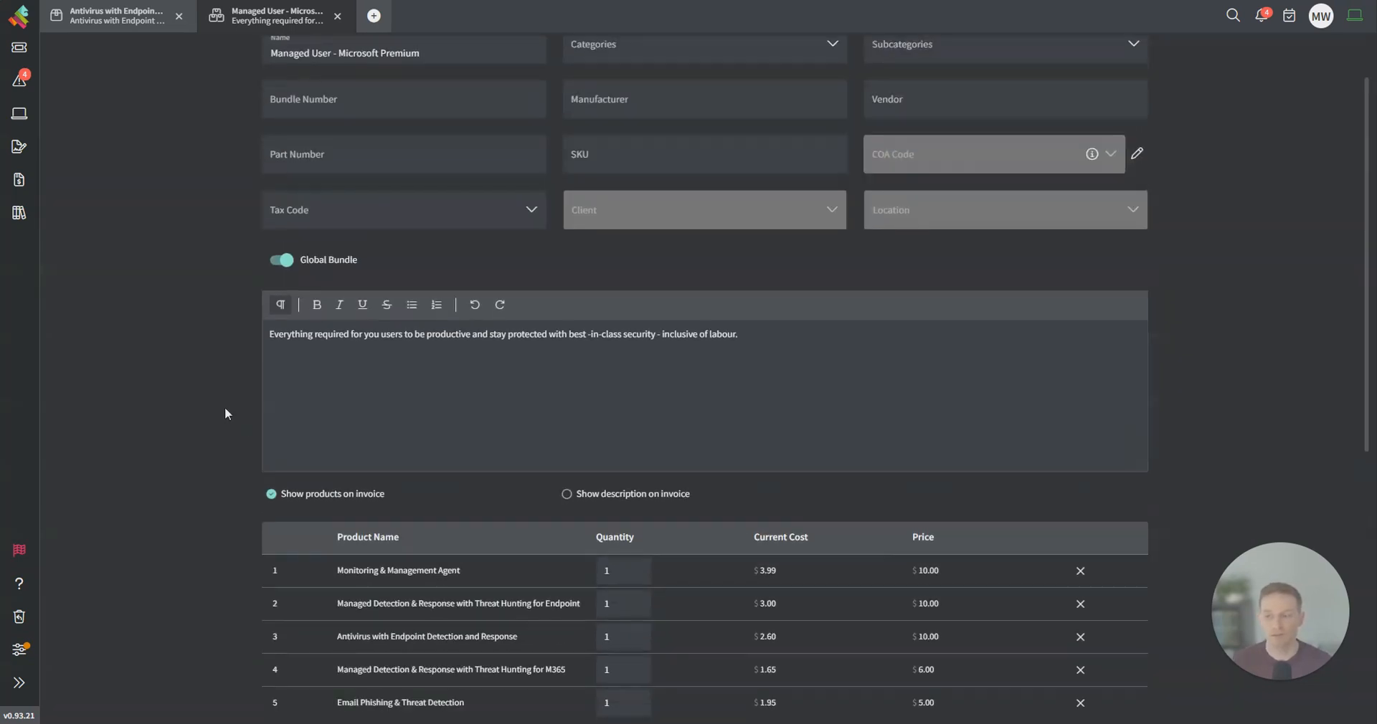
# Step: Go to the contracts list and start a new contract group
pyautogui.click(21, 685)
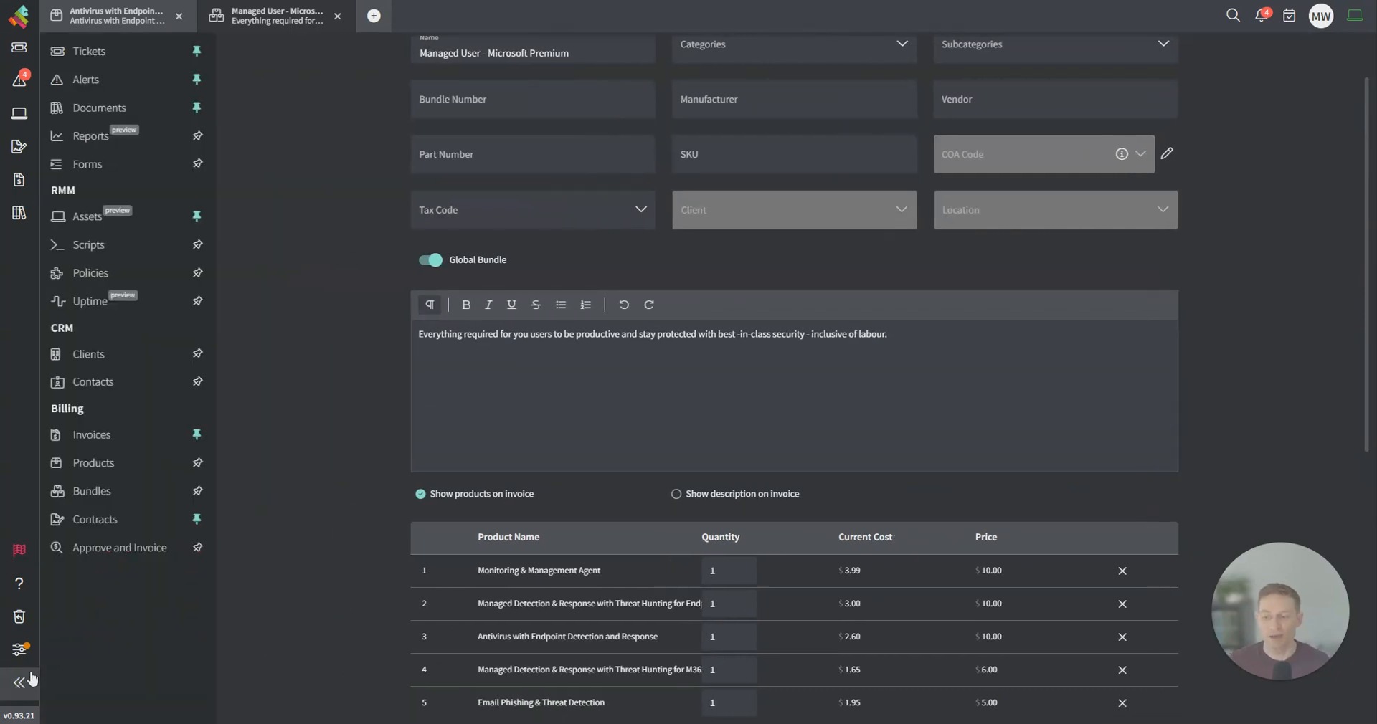
pyautogui.click(117, 520)
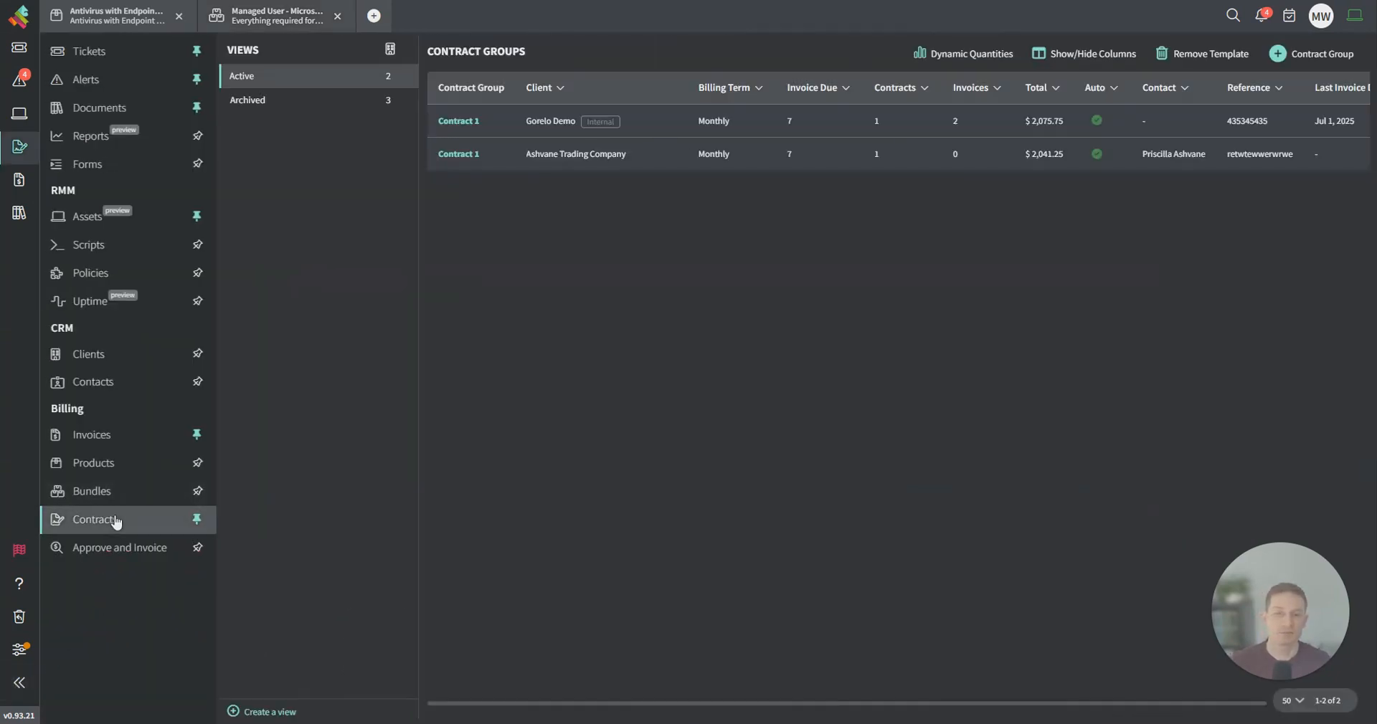
pyautogui.click(19, 683)
pyautogui.click(1312, 53)
pyautogui.click(1304, 87)
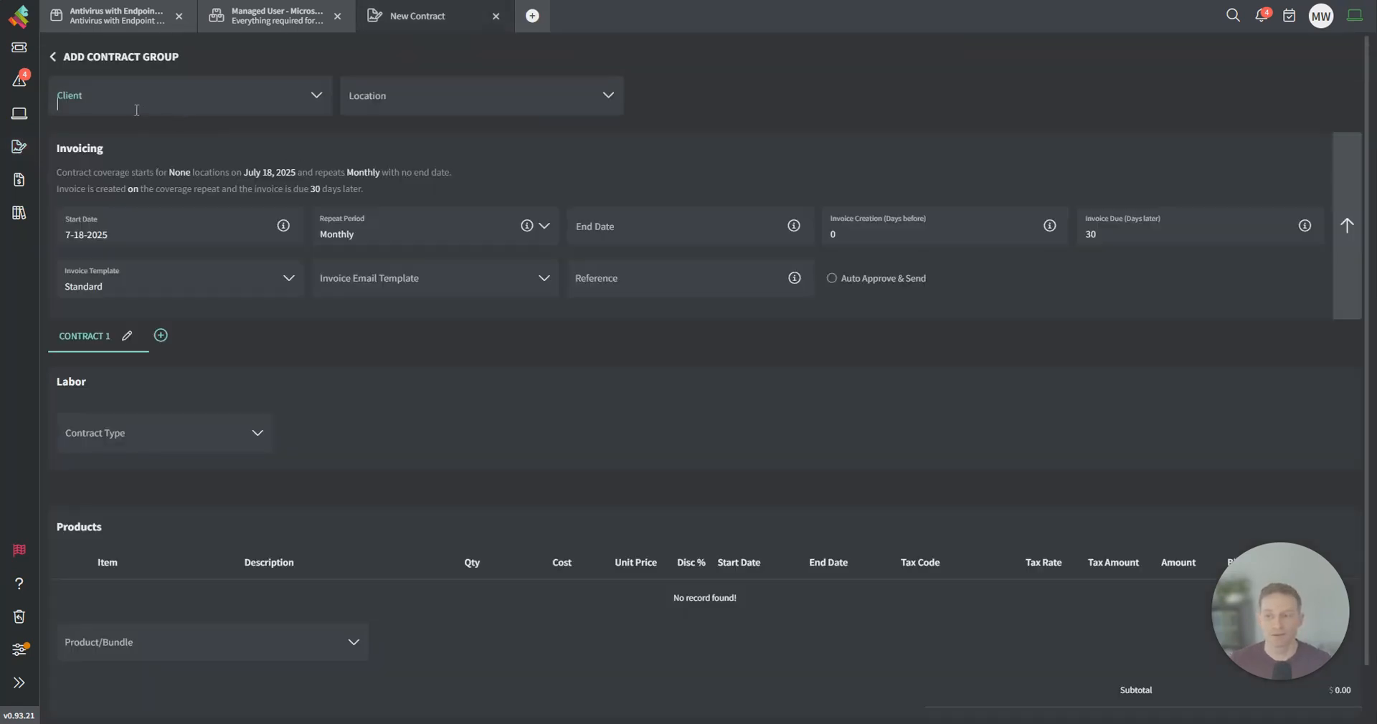
# Step: Assign the contract group to the client Ashvane Trading Company and to All Locations
pyautogui.click(136, 110)
pyautogui.click(129, 132)
pyautogui.click(380, 96)
pyautogui.click(394, 132)
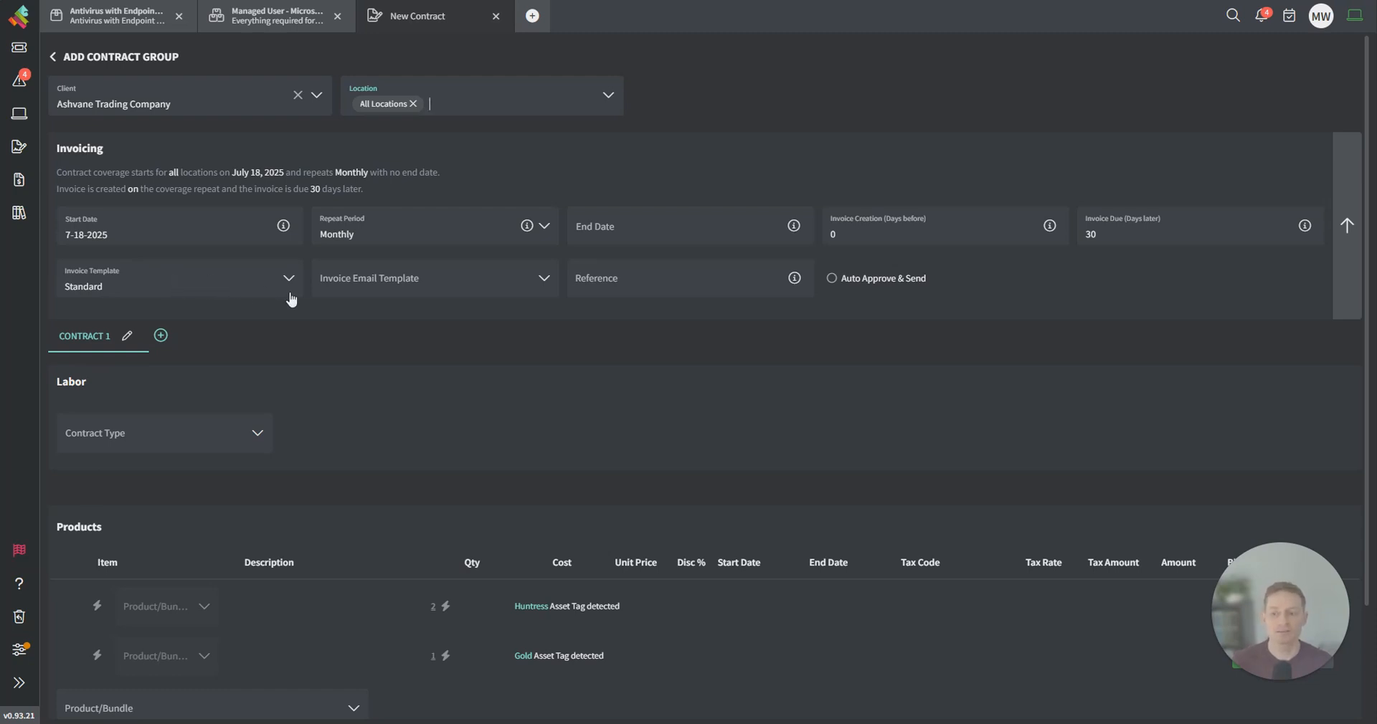
# Step: Set the contract start date to August 1, 2025, and check the repeat period, invoice creation and invoice due settings
pyautogui.click(142, 235)
pyautogui.click(206, 262)
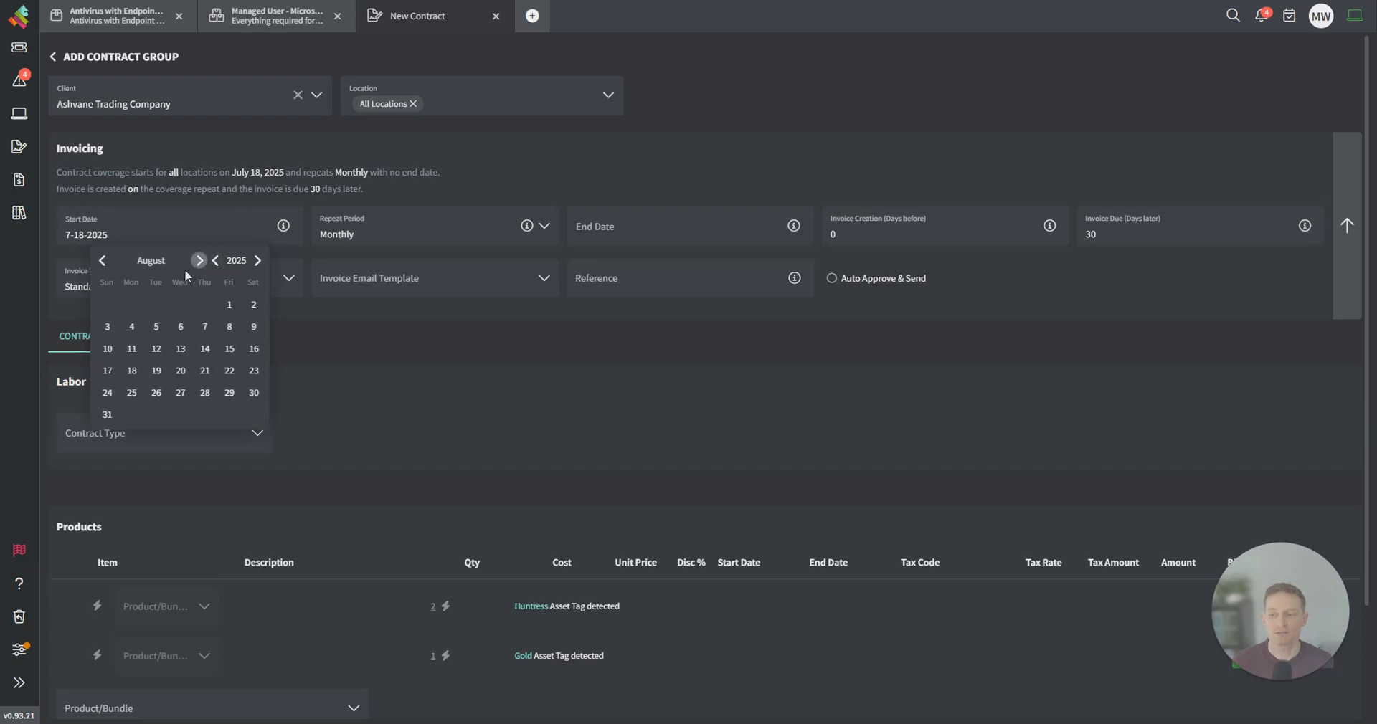
pyautogui.click(229, 305)
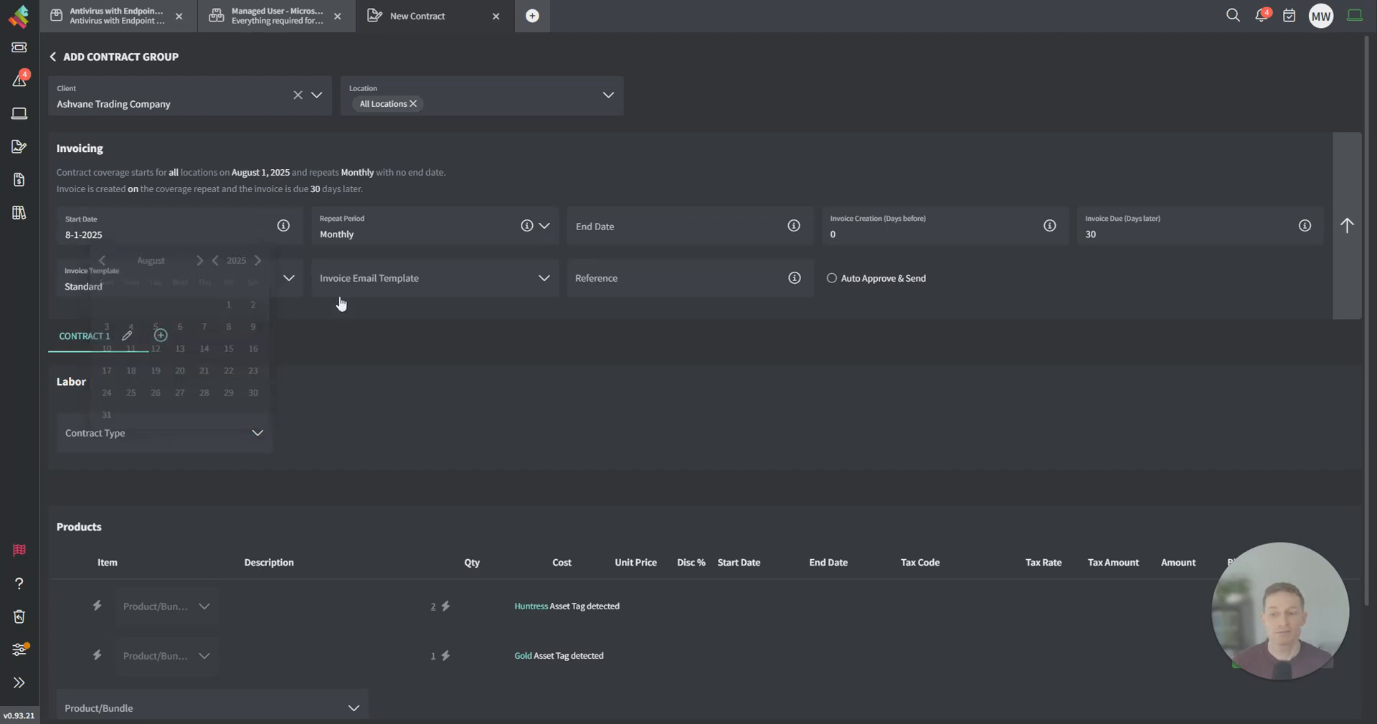
pyautogui.click(371, 234)
pyautogui.click(588, 182)
pyautogui.click(853, 237)
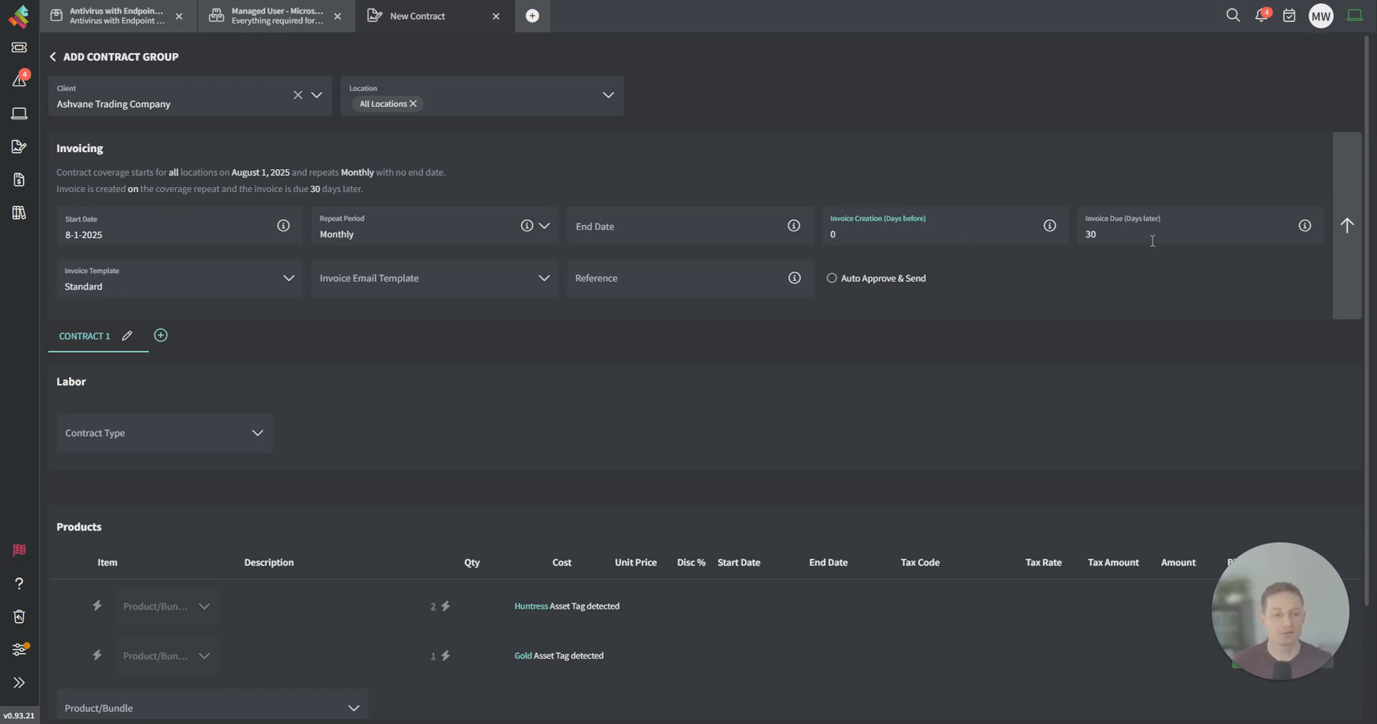
pyautogui.click(1122, 243)
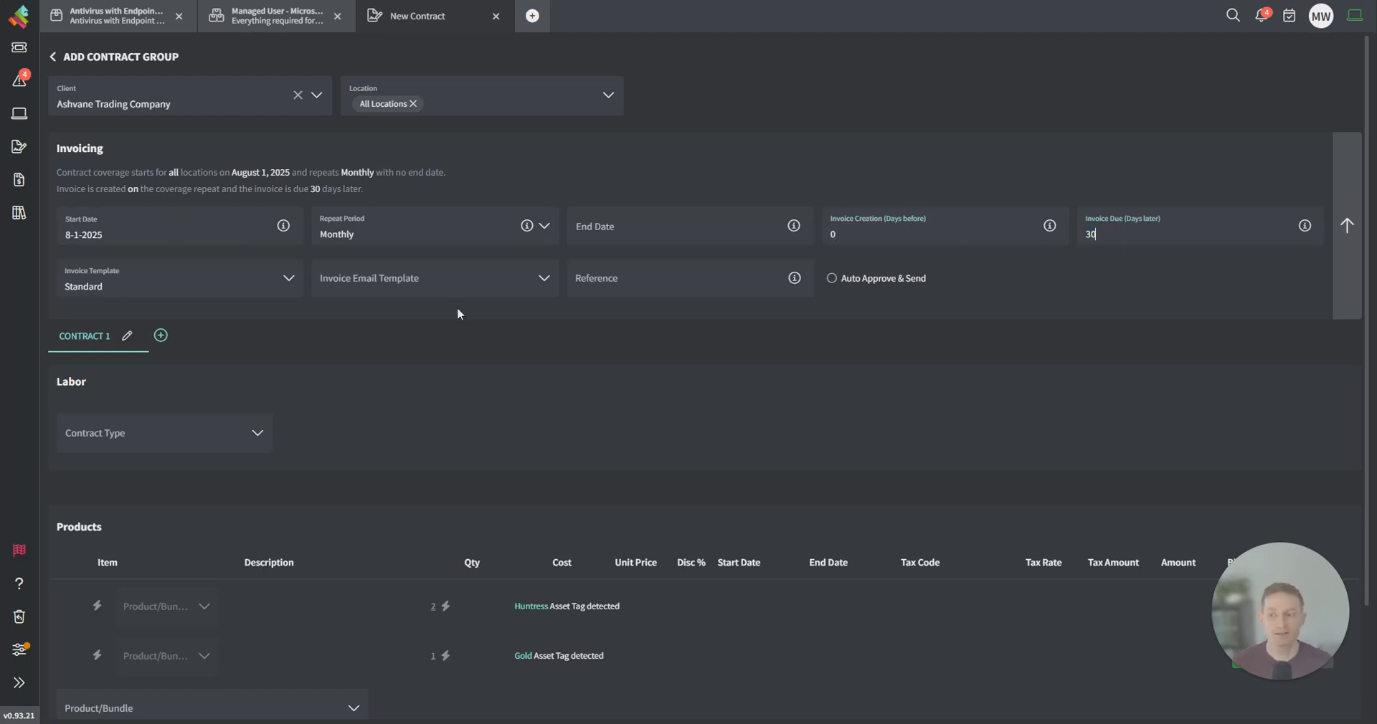
# Step: Select the Standard invoice email template and enter "sasdasd" as the invoice reference
pyautogui.click(153, 294)
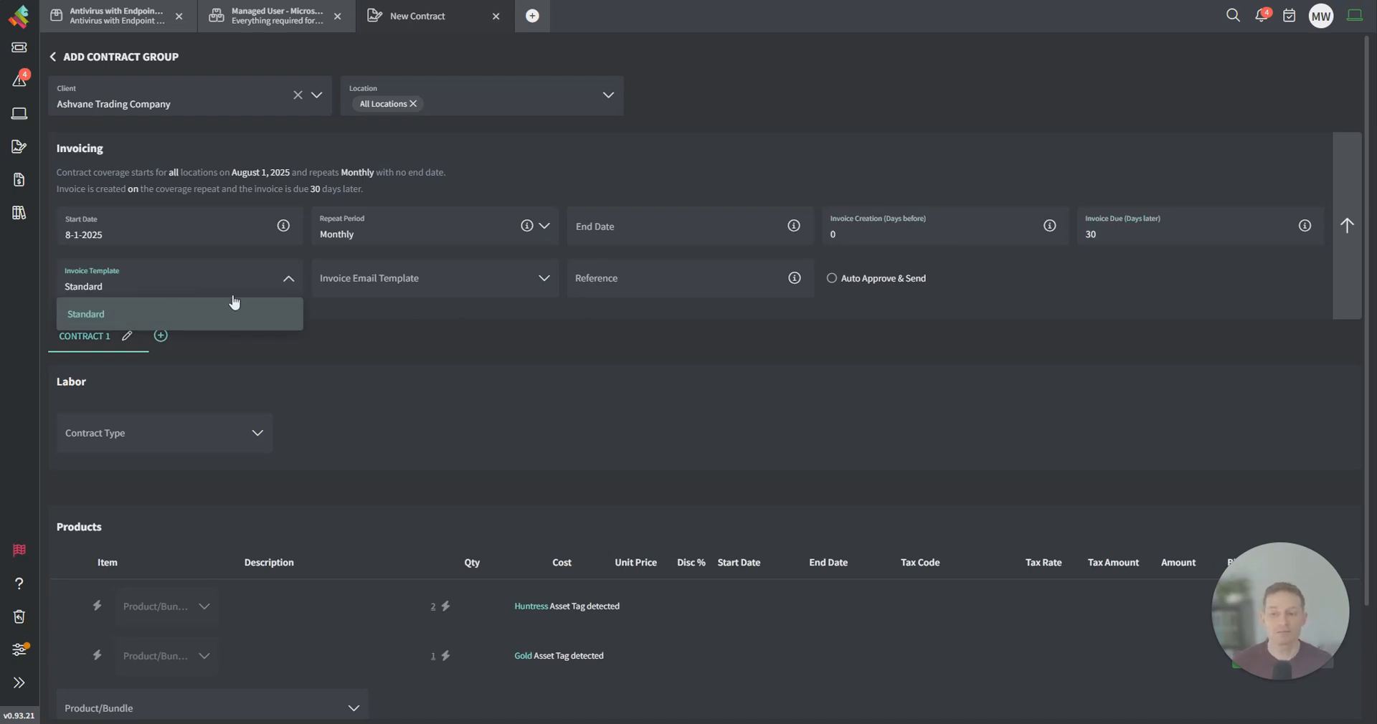
pyautogui.click(360, 296)
pyautogui.click(373, 309)
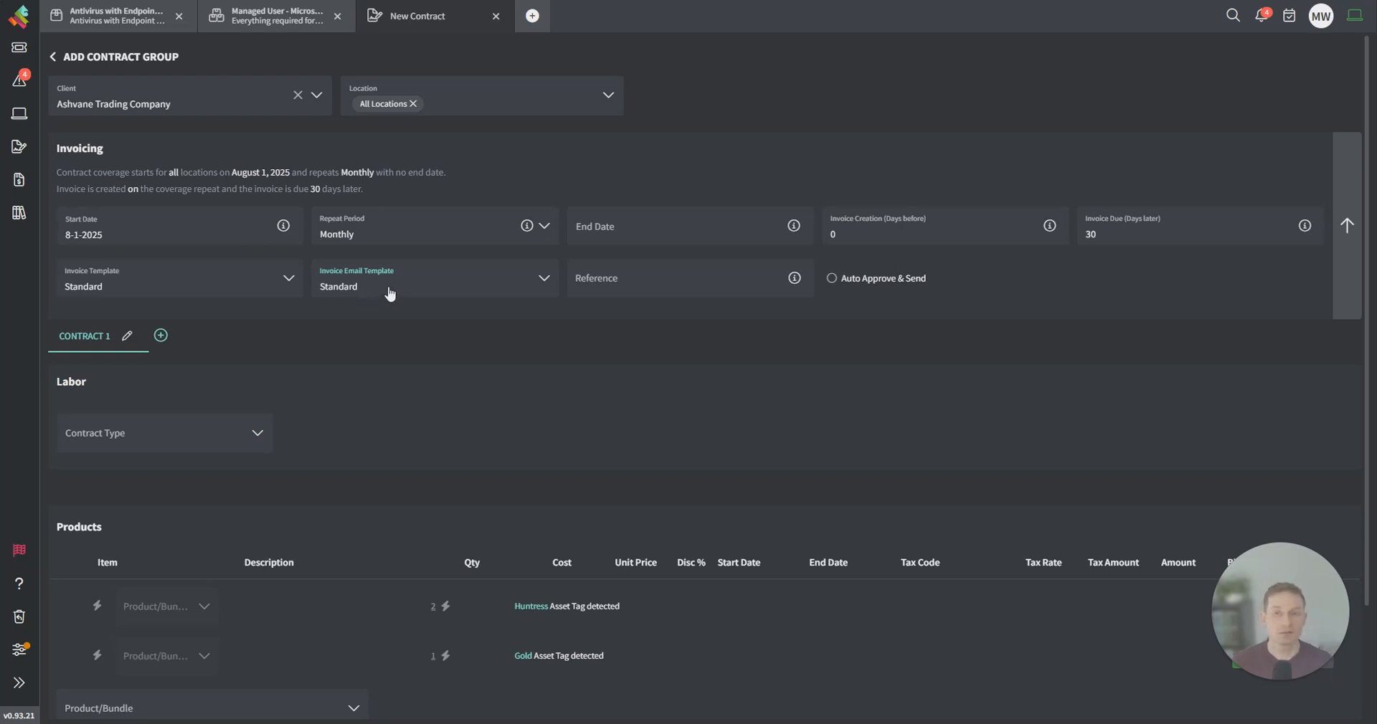
pyautogui.click(631, 280)
pyautogui.write('sasdasd')
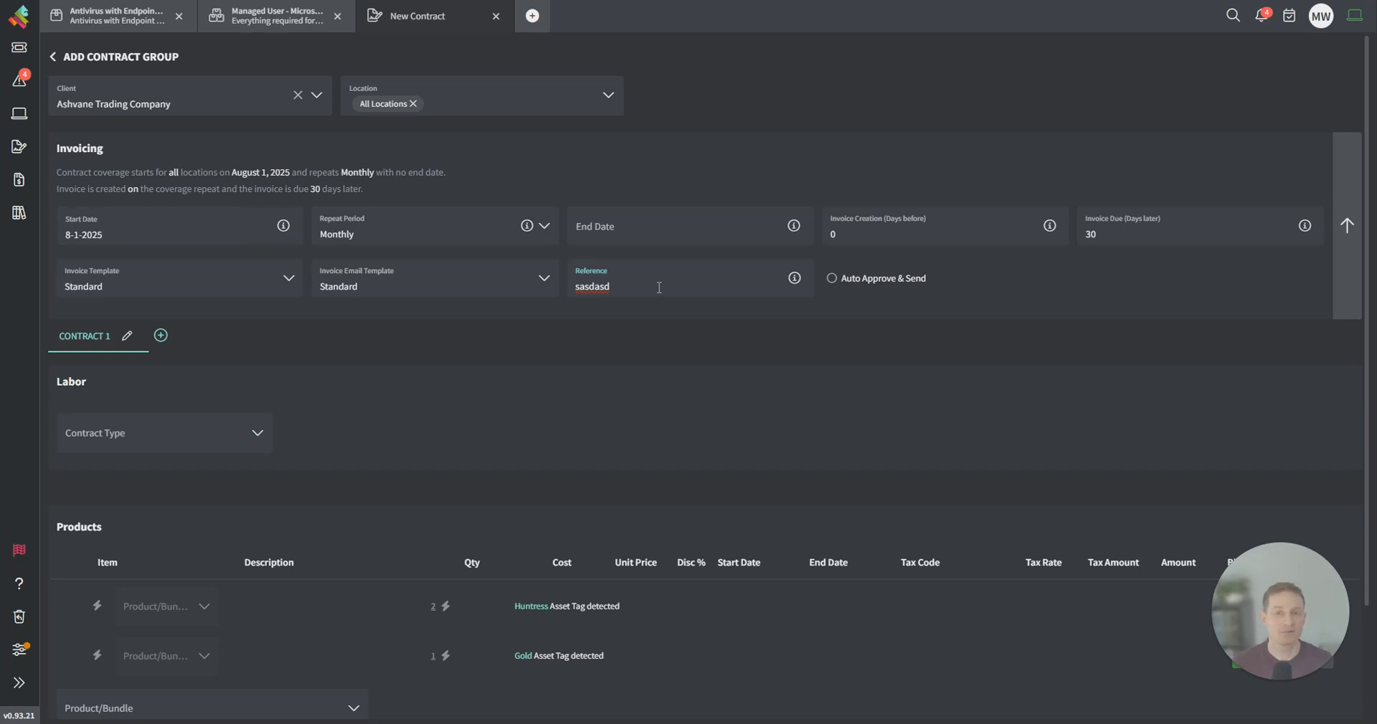
# Step: View the hint about the reference's template fields, and try Auto Approve & Send before switching it off again
pyautogui.moveTo(794, 282)
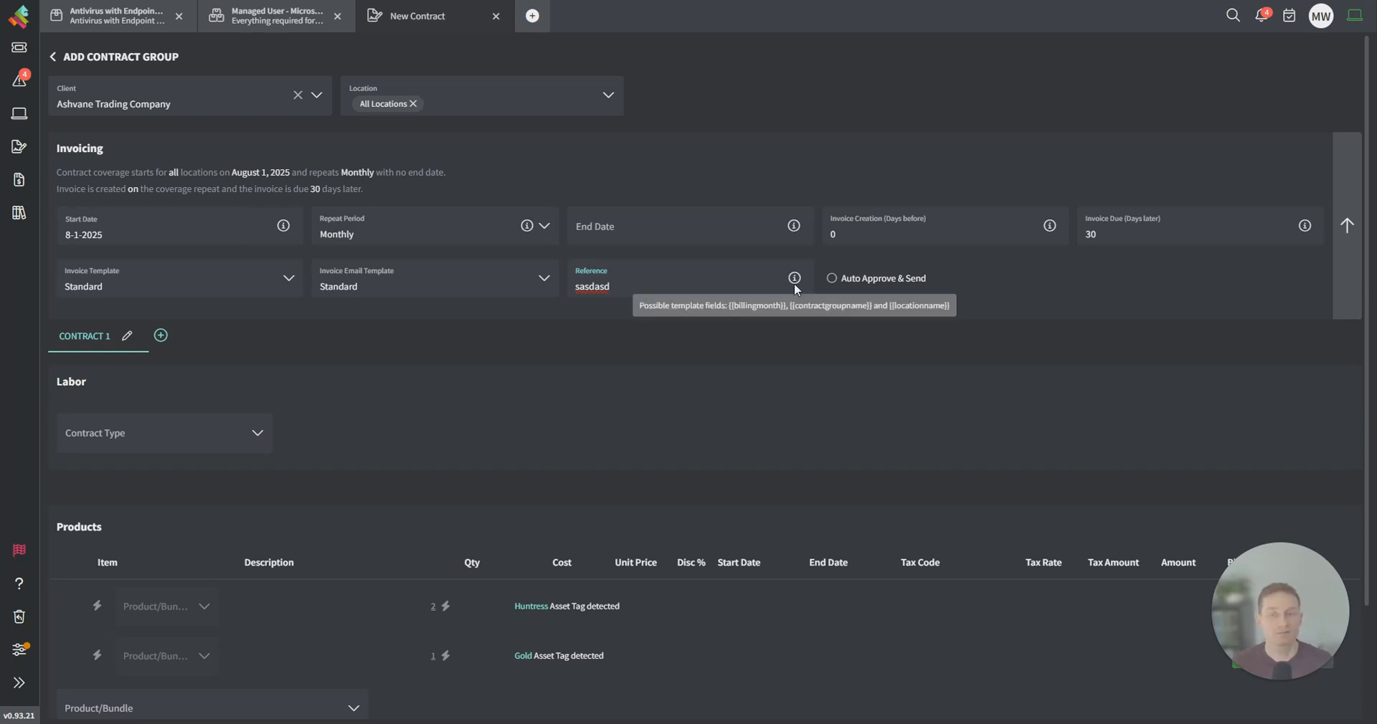
pyautogui.click(832, 279)
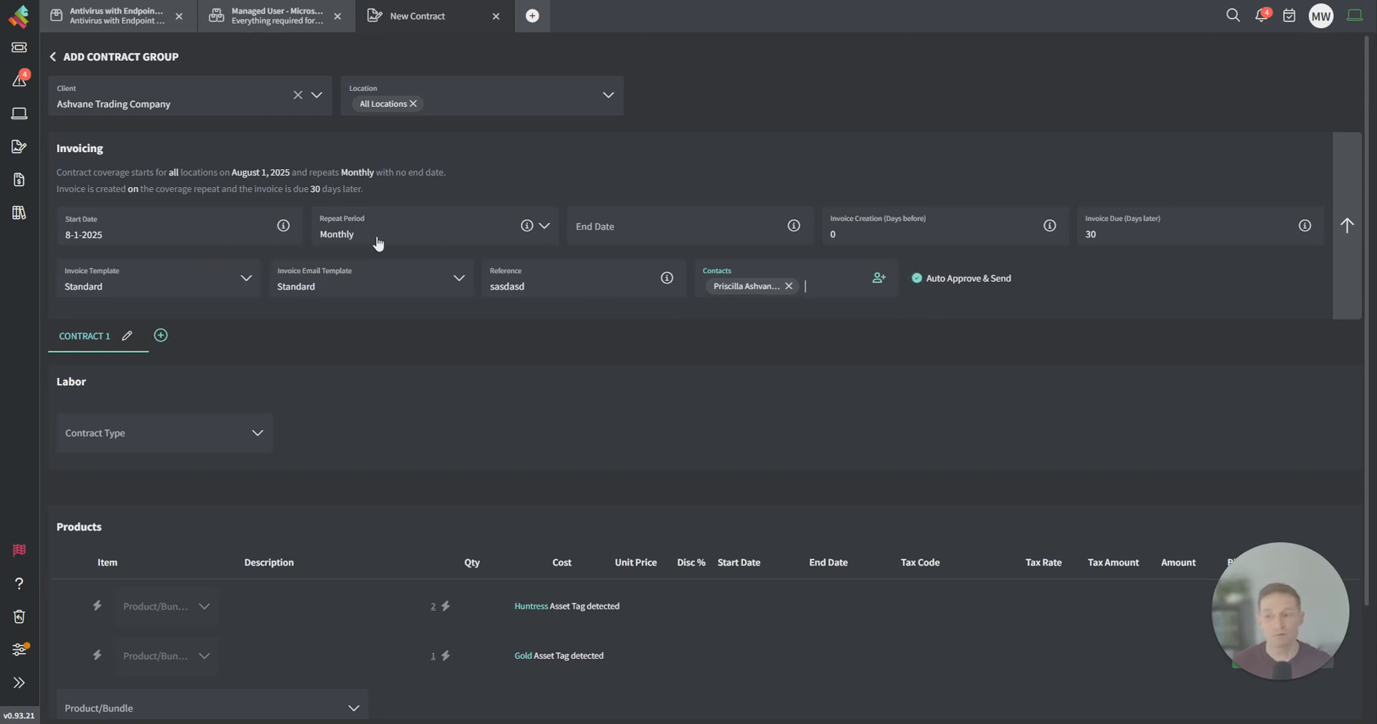
pyautogui.click(918, 282)
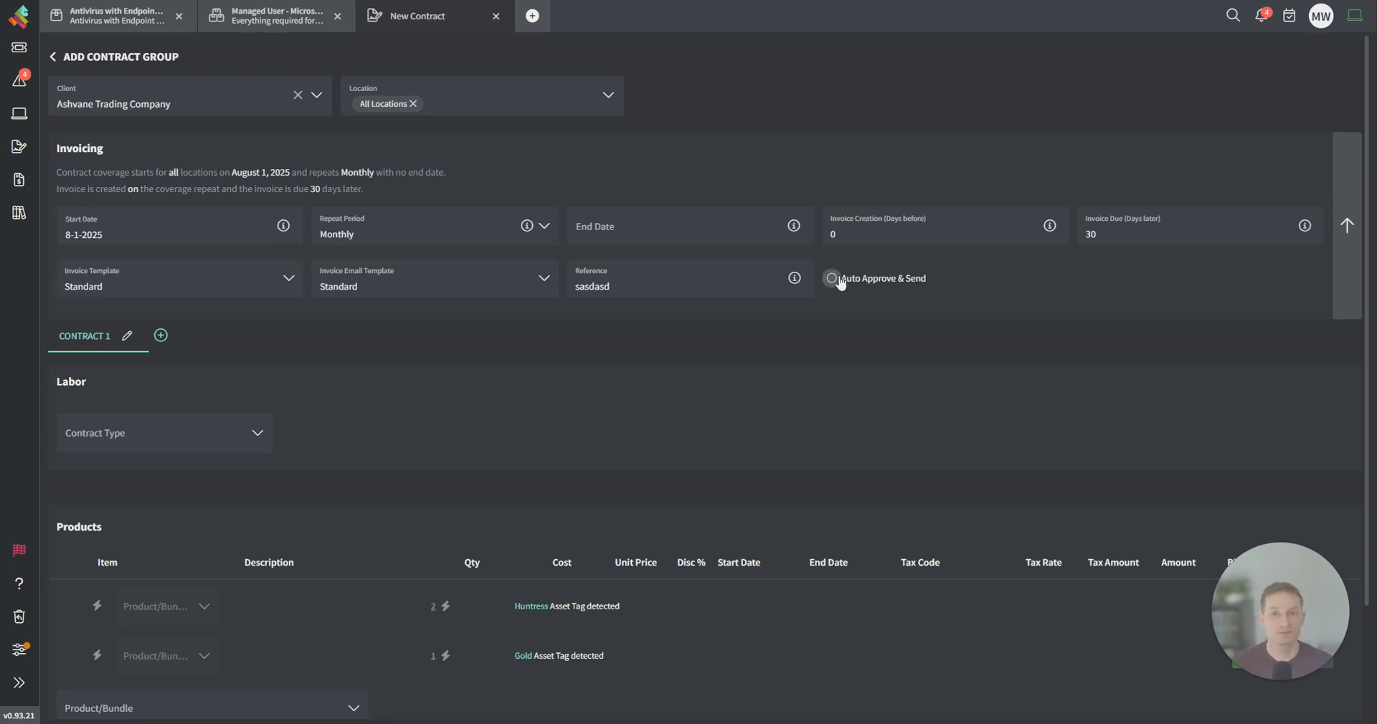
# Step: Set the labor contract type to Unlimited Hours and enable Auto Approve for the included labor
pyautogui.scroll(-2, 690, 367)
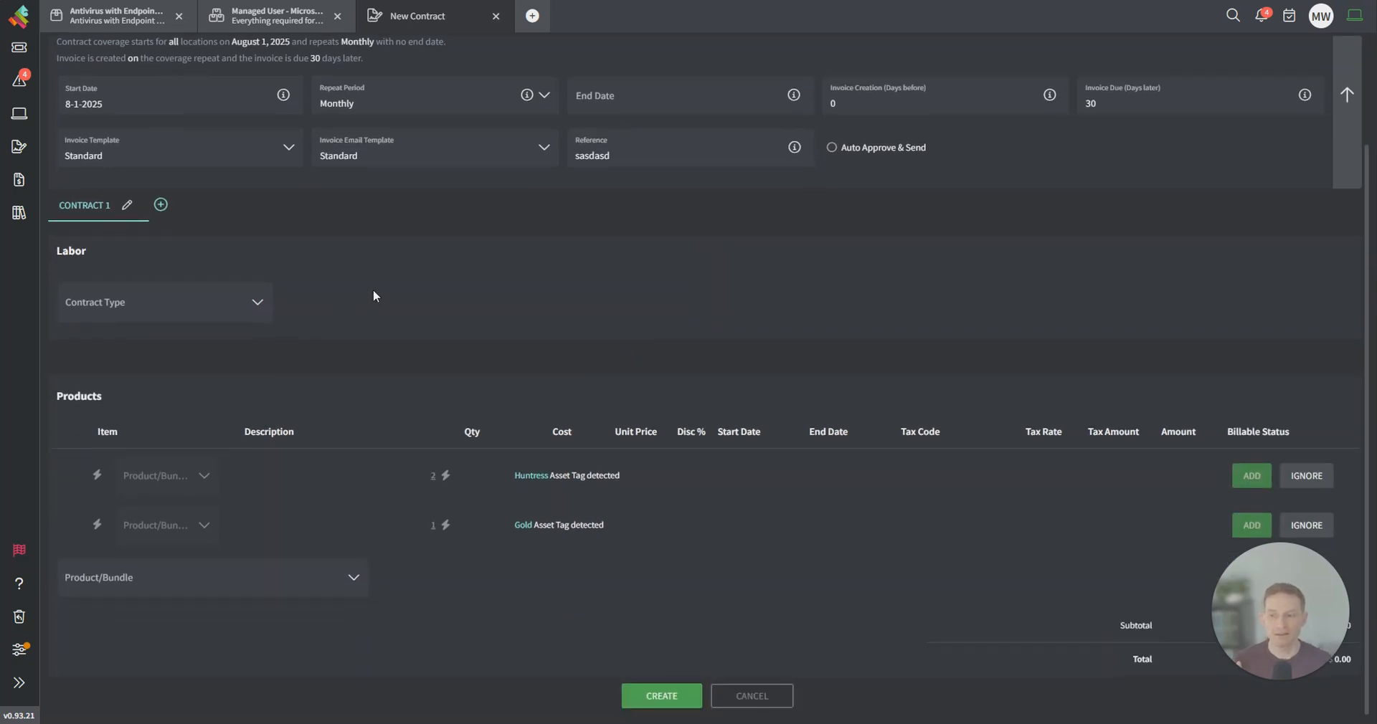
pyautogui.click(176, 307)
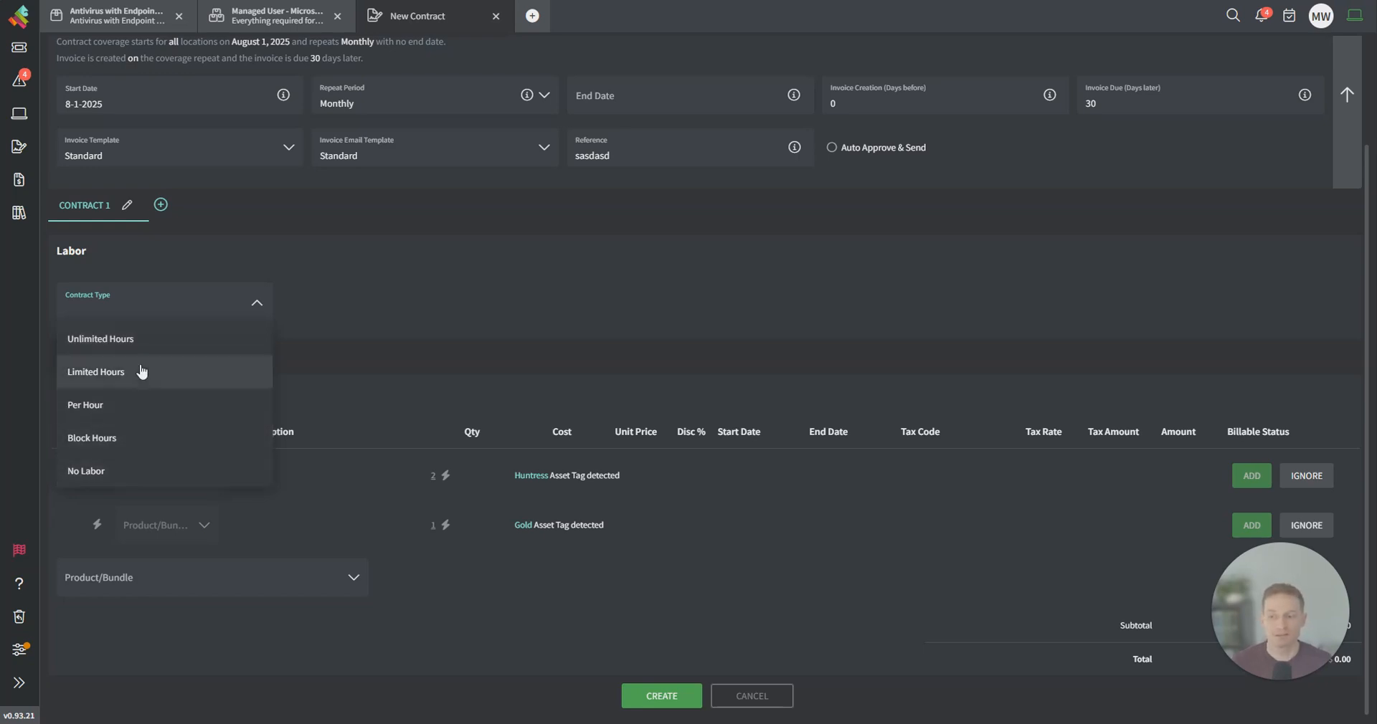
pyautogui.click(136, 343)
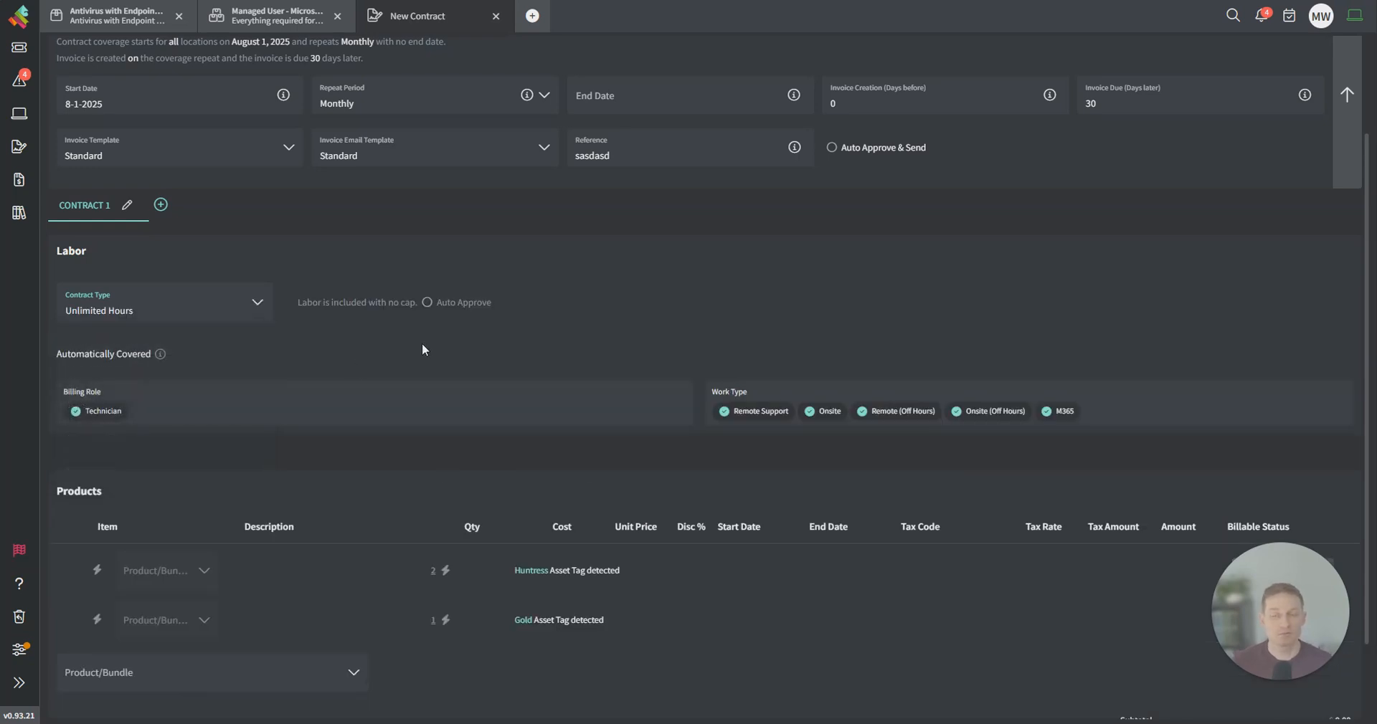
pyautogui.click(428, 305)
# Step: Open the Contract Profitability report and examine the time cost of Contract 1 for this month
pyautogui.click(19, 683)
pyautogui.click(149, 139)
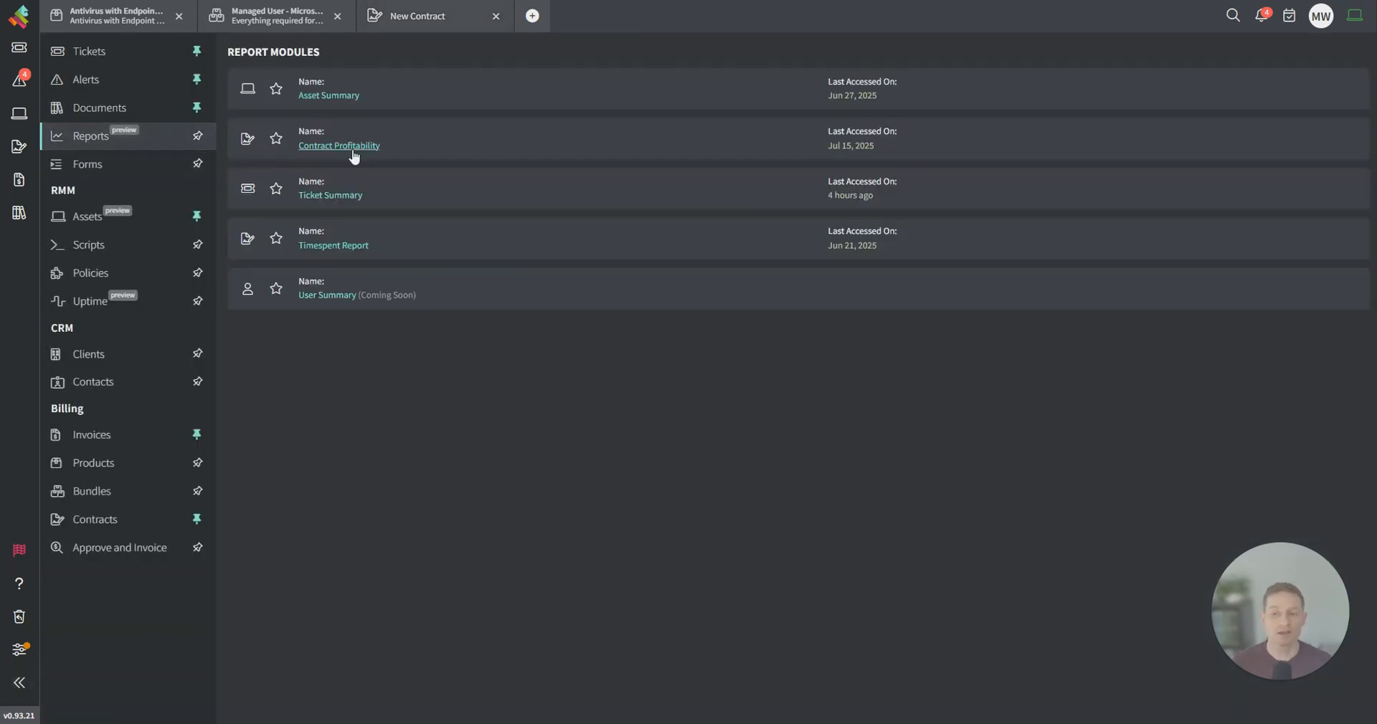
pyautogui.click(353, 152)
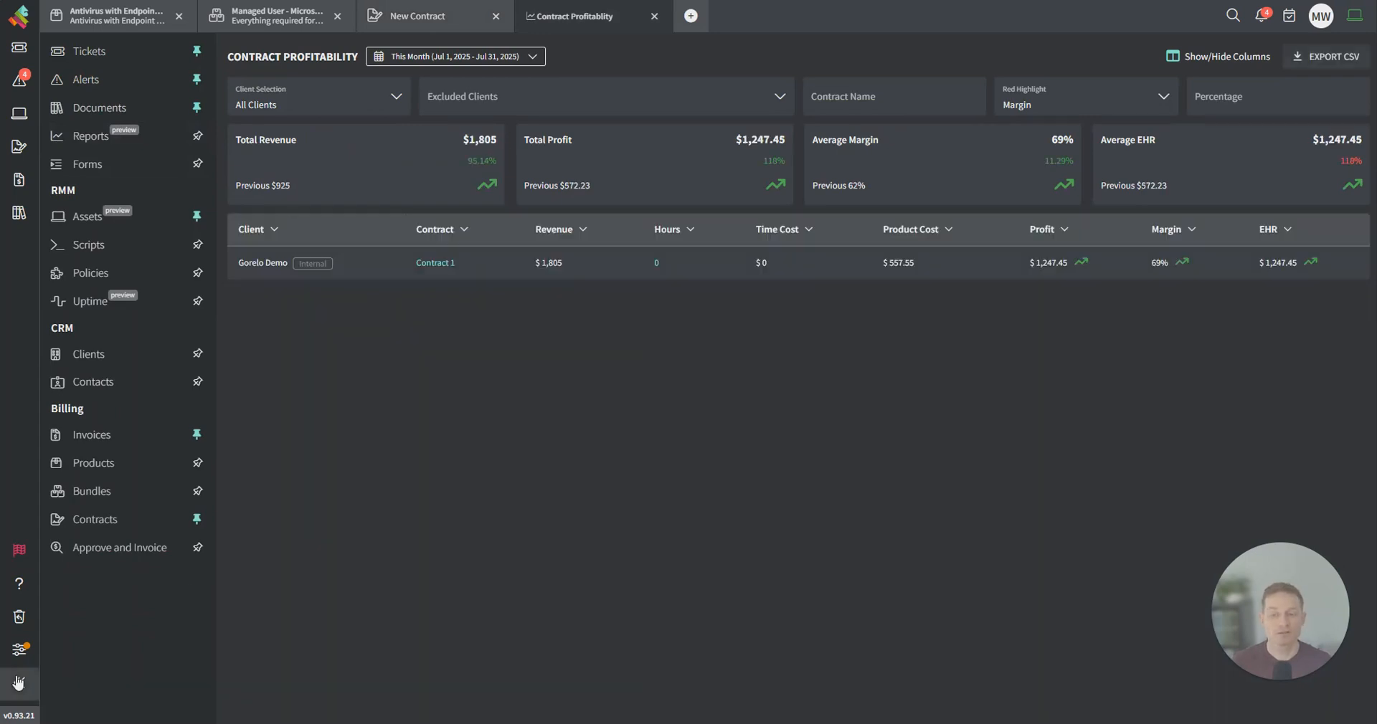
pyautogui.click(19, 683)
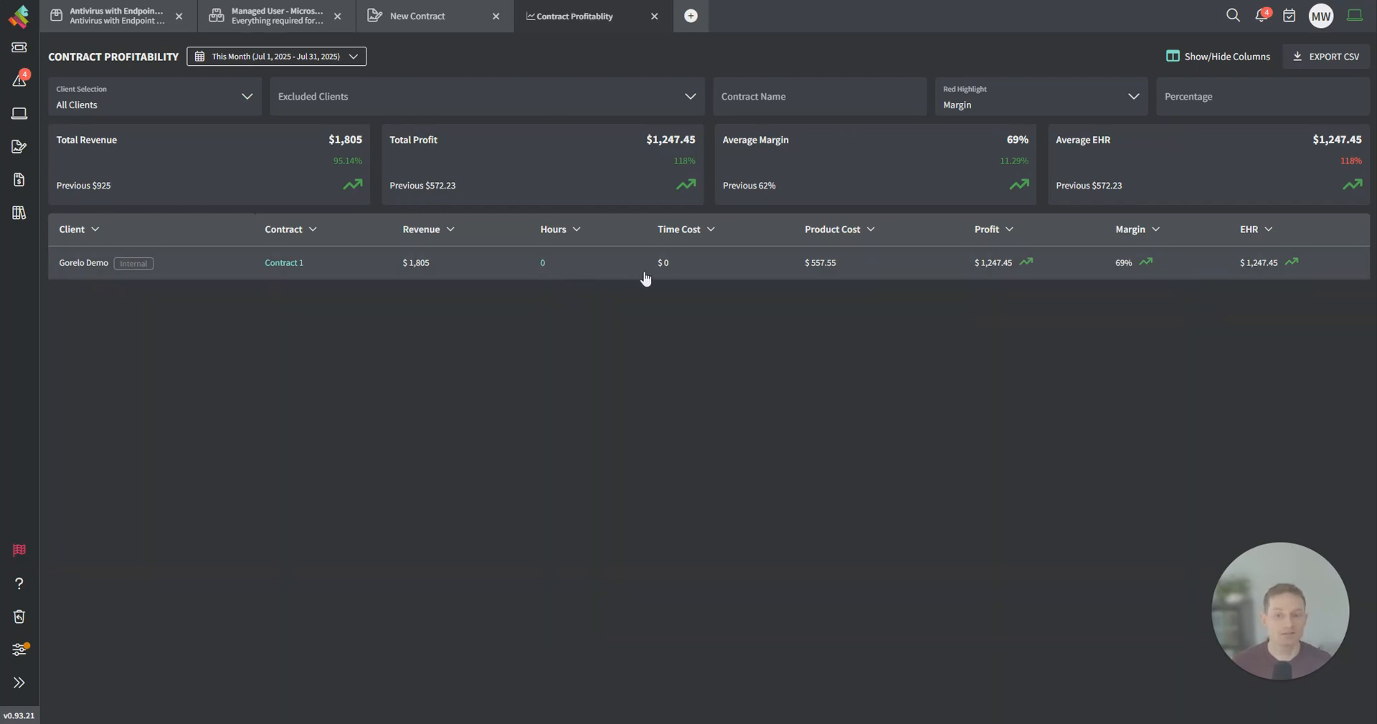
pyautogui.doubleClick(664, 263)
pyautogui.click(641, 332)
# Step: Return to the new contract and exclude Onsite, Remote (Off Hours), Onsite (Off Hours) and M365 from the automatically covered work types
pyautogui.click(436, 19)
pyautogui.scroll(-2, 556, 362)
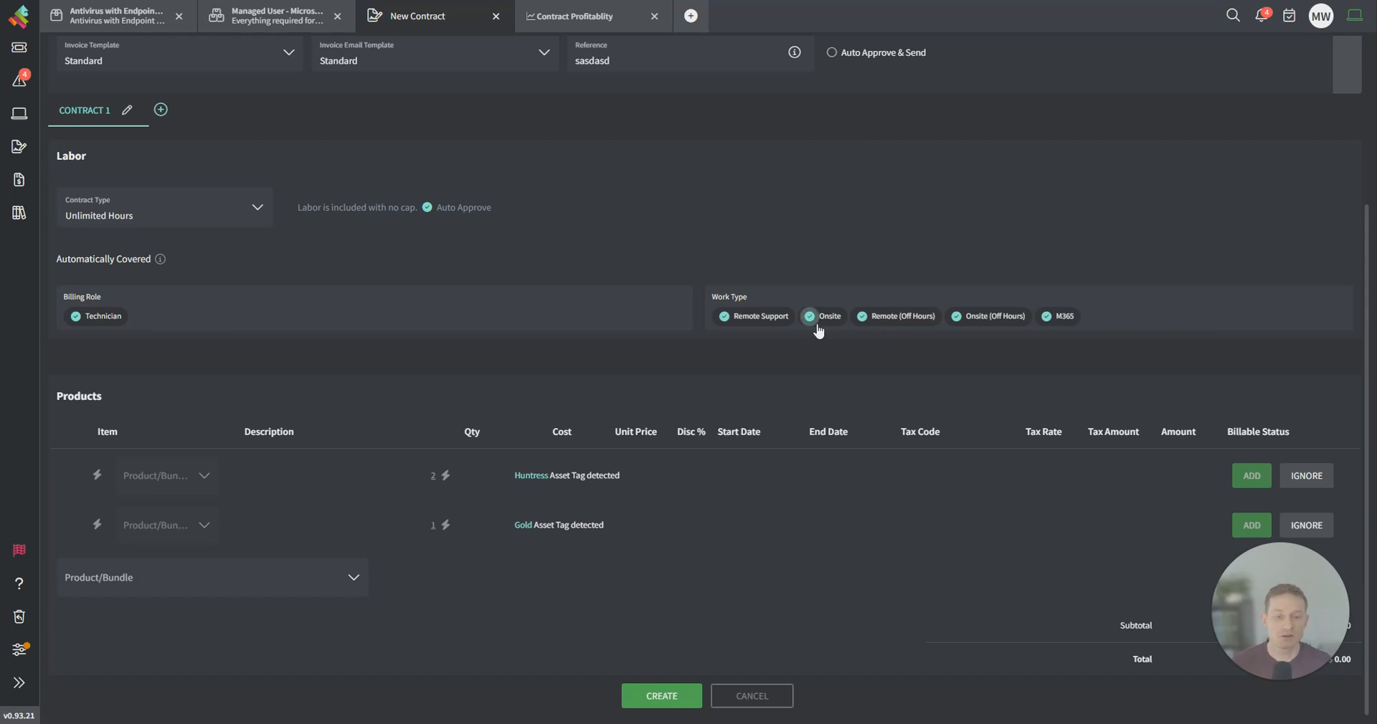
pyautogui.click(863, 317)
pyautogui.click(810, 317)
pyautogui.click(956, 316)
pyautogui.click(1046, 317)
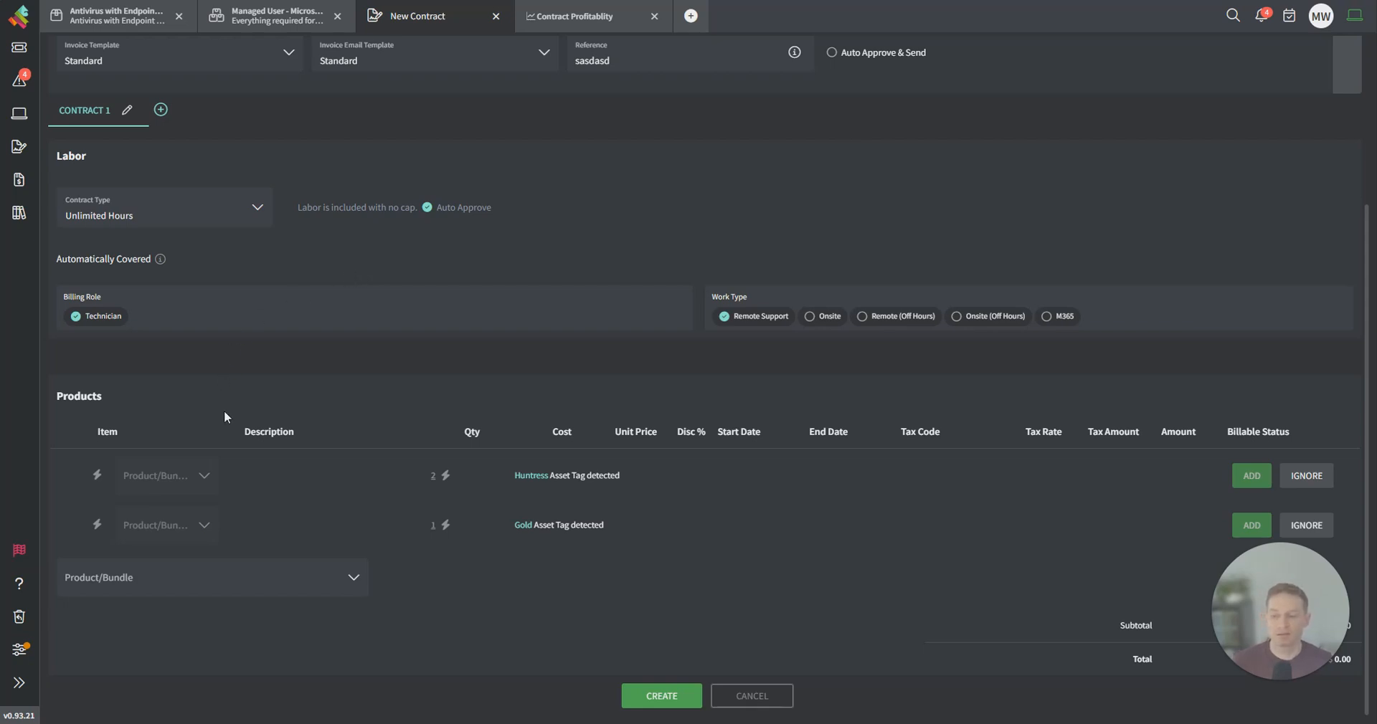
# Step: Add the Managed Location bundle to the contract's products and review the items it includes
pyautogui.click(151, 578)
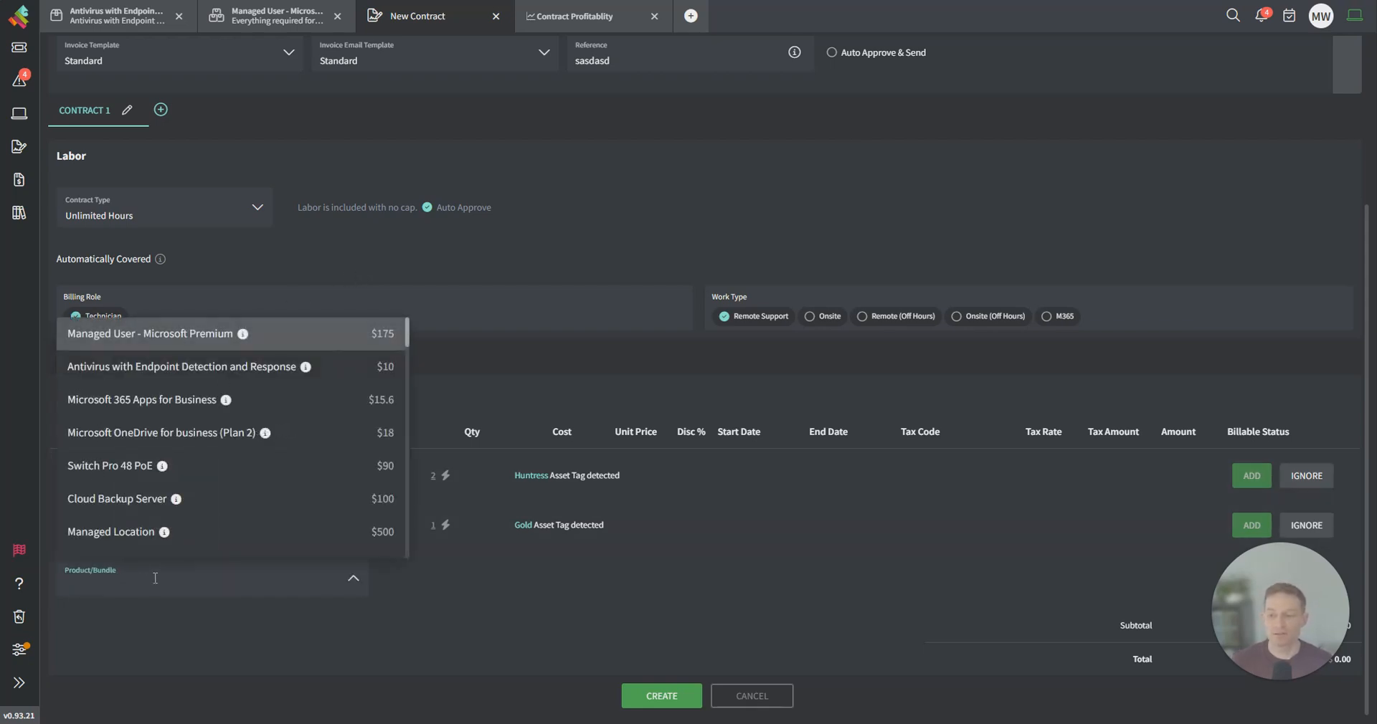
pyautogui.click(192, 533)
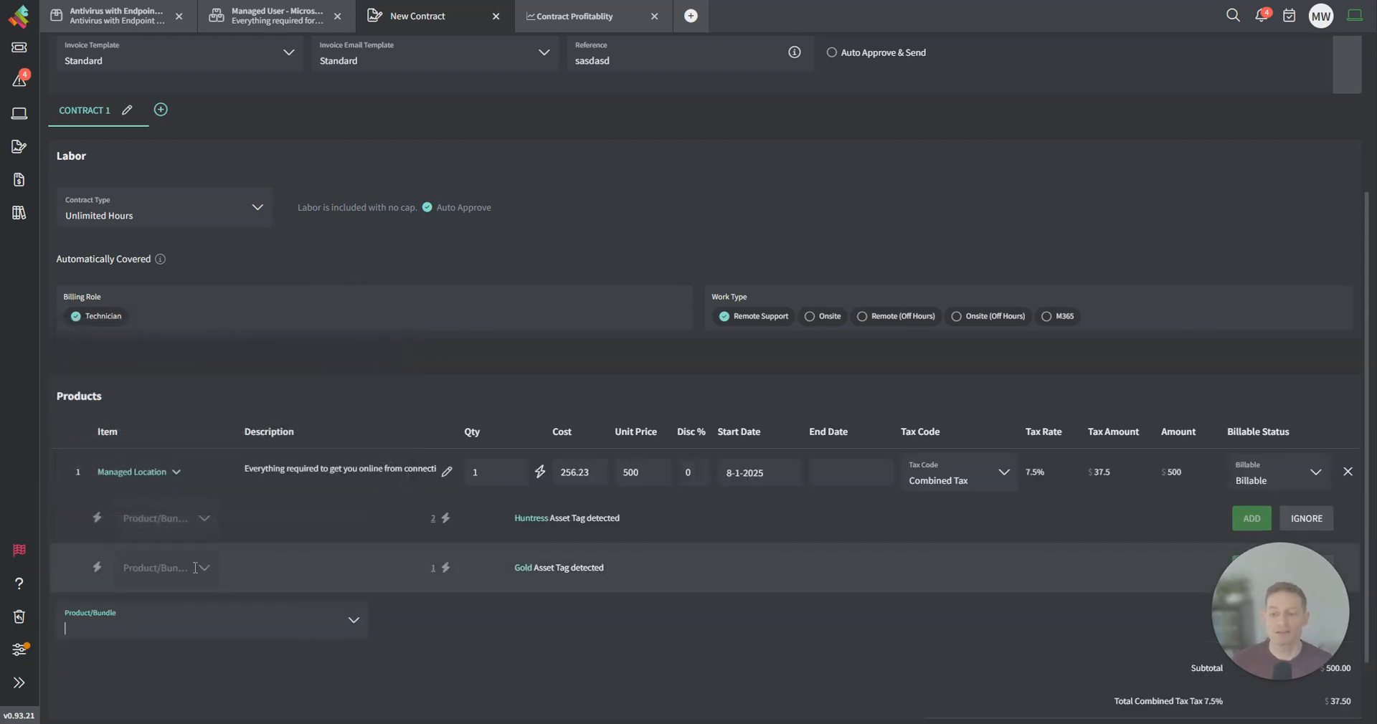
pyautogui.scroll(-1, 181, 430)
pyautogui.click(177, 396)
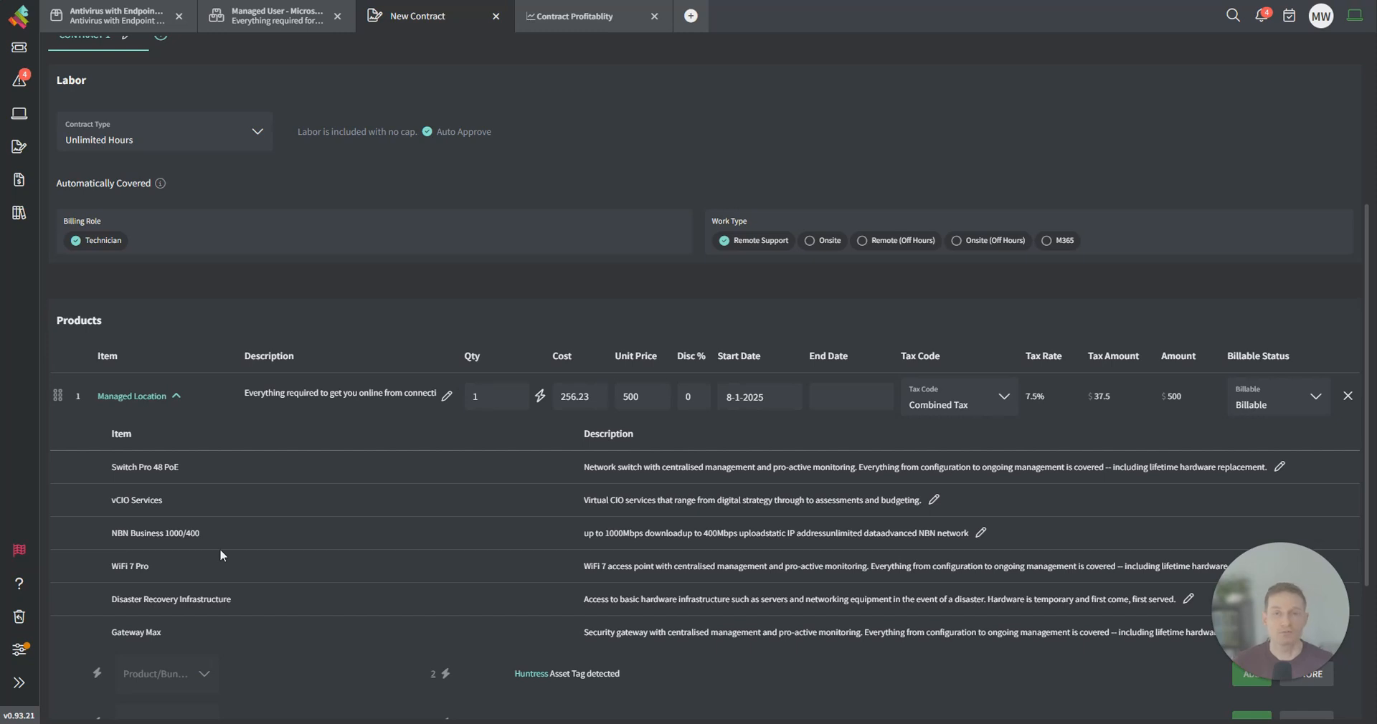
pyautogui.click(177, 398)
# Step: Find and add the Managed Server bundle to the contract's products and review the items it includes
pyautogui.click(165, 561)
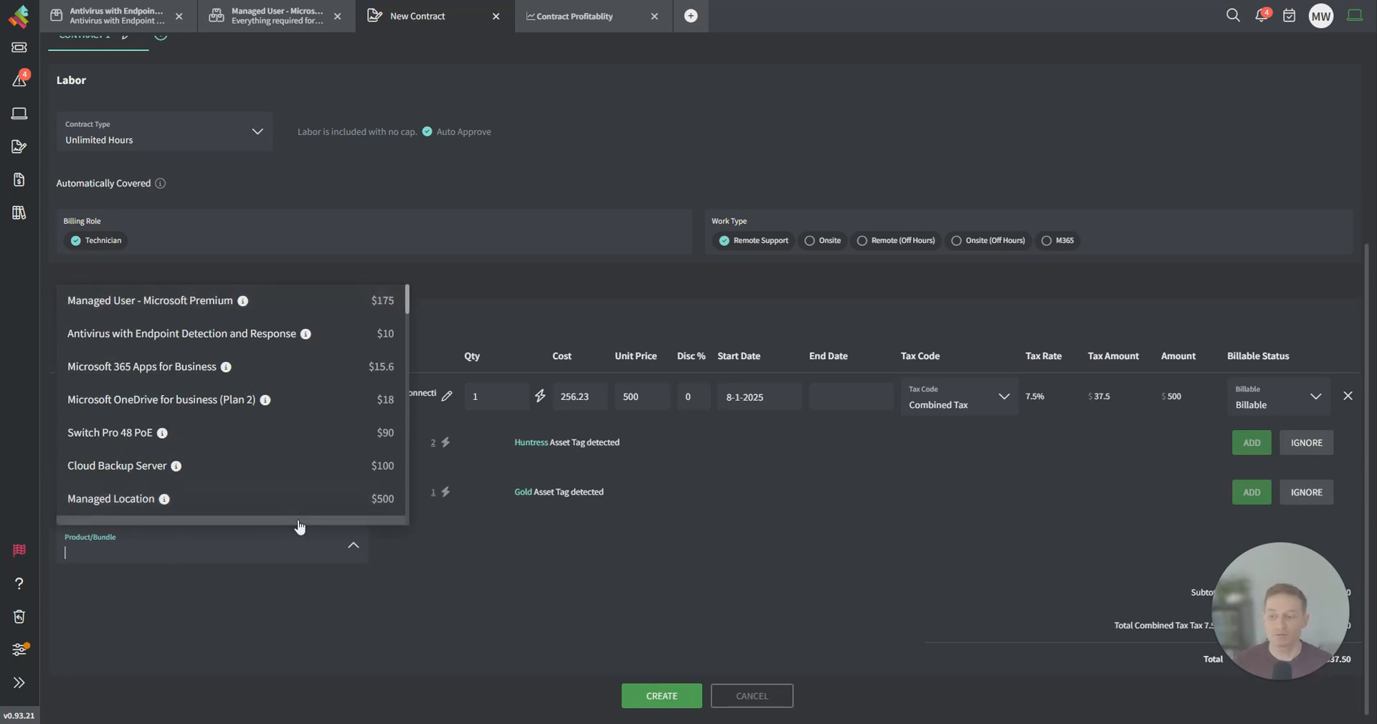
pyautogui.write('manage')
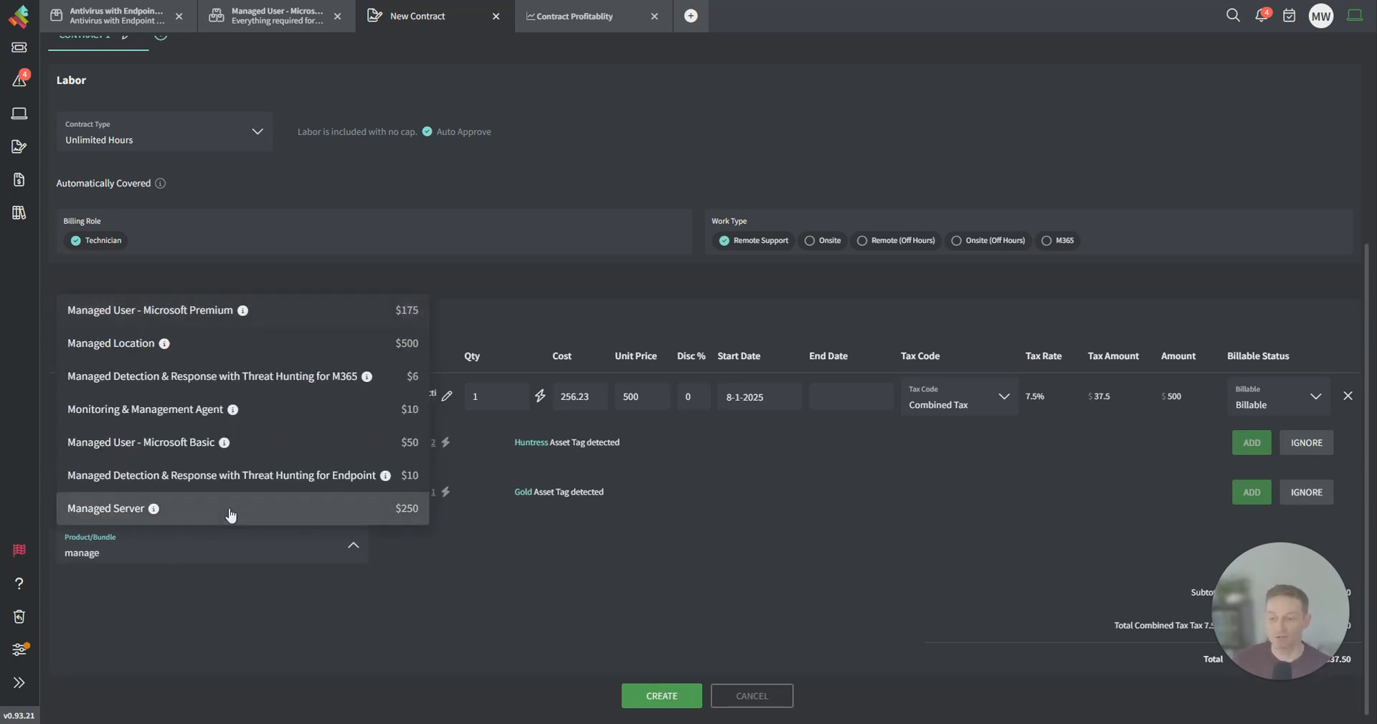
pyautogui.click(234, 510)
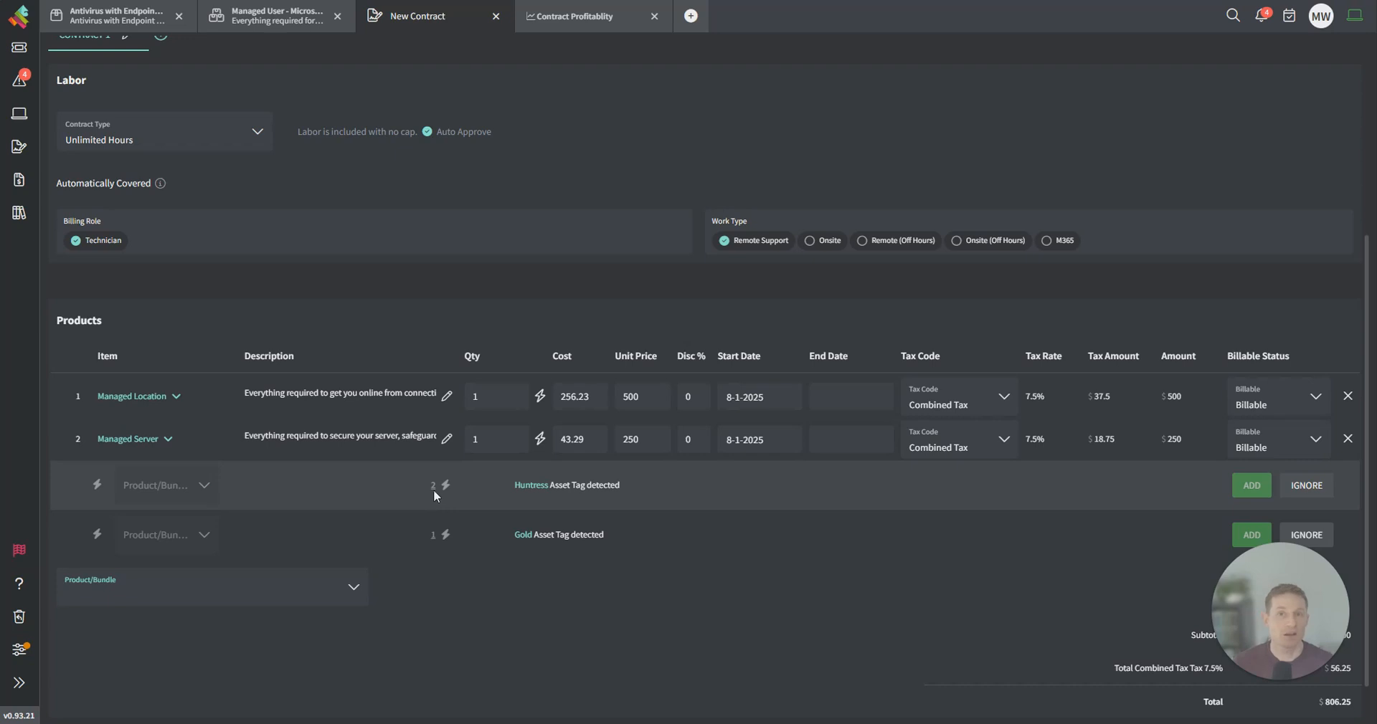
pyautogui.click(170, 439)
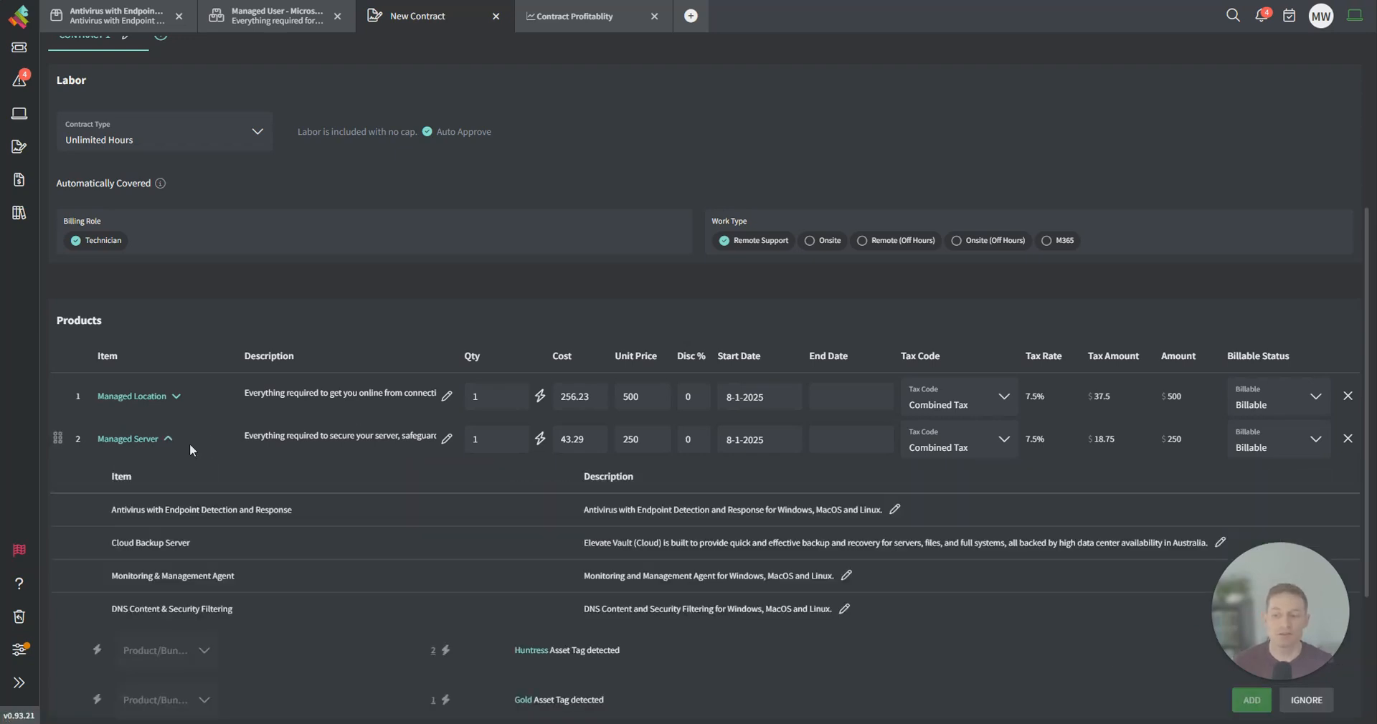
pyautogui.scroll(-1, 185, 450)
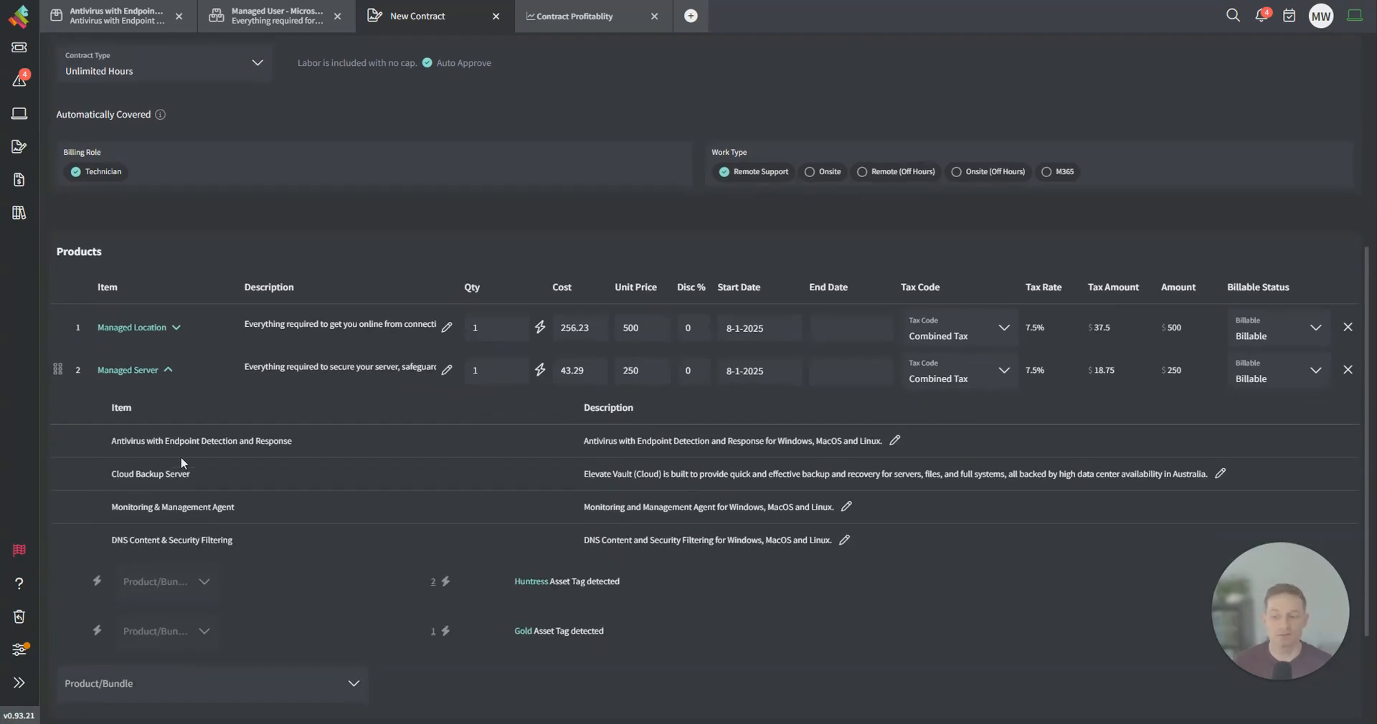
pyautogui.click(168, 371)
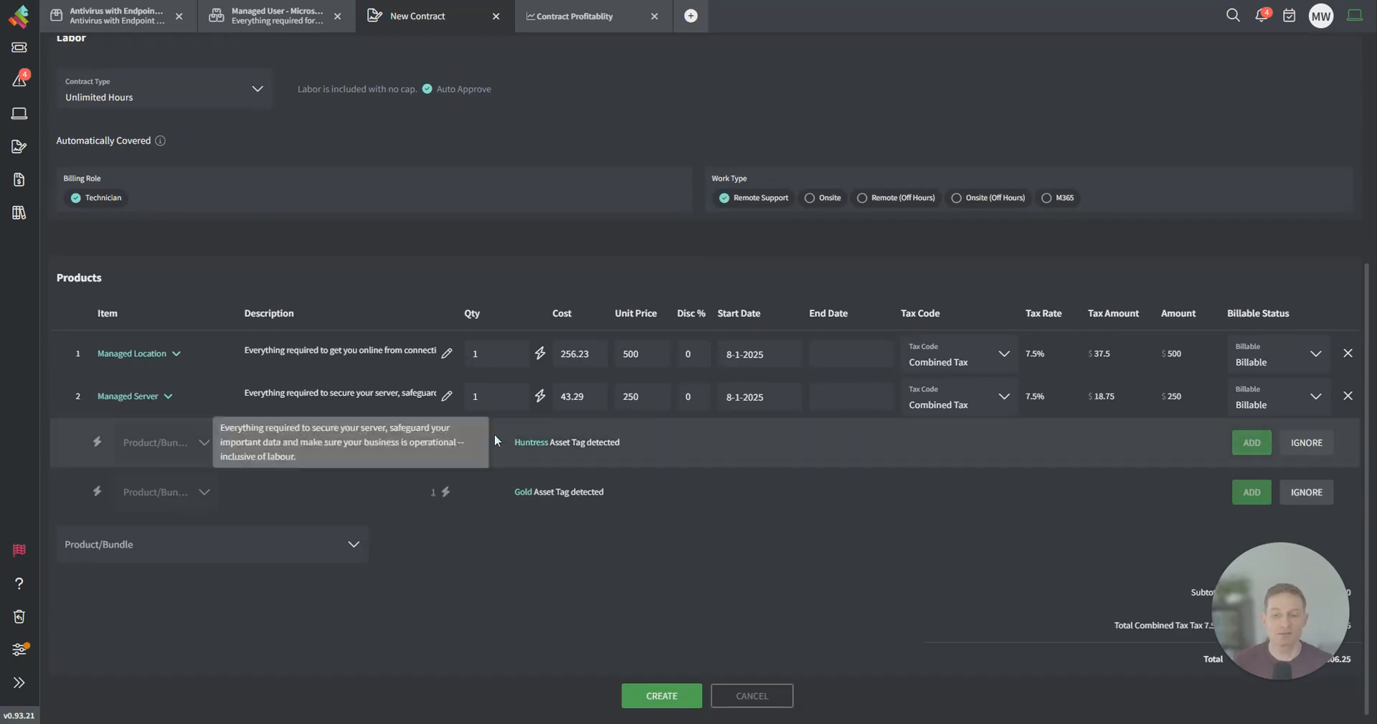
# Step: Give Managed Server a dynamic quantity based on assets with the Windows Workstation asset tag
pyautogui.click(487, 399)
pyautogui.click(540, 397)
pyautogui.click(460, 380)
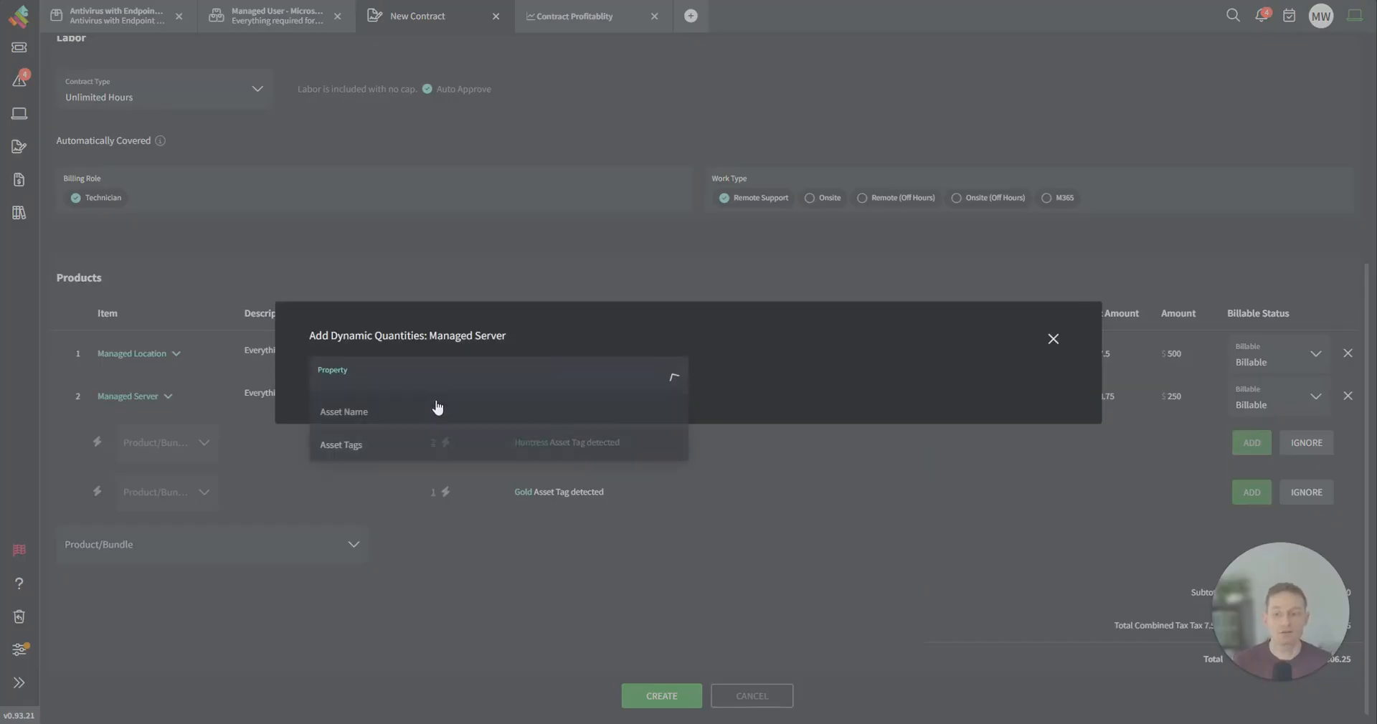
pyautogui.click(377, 448)
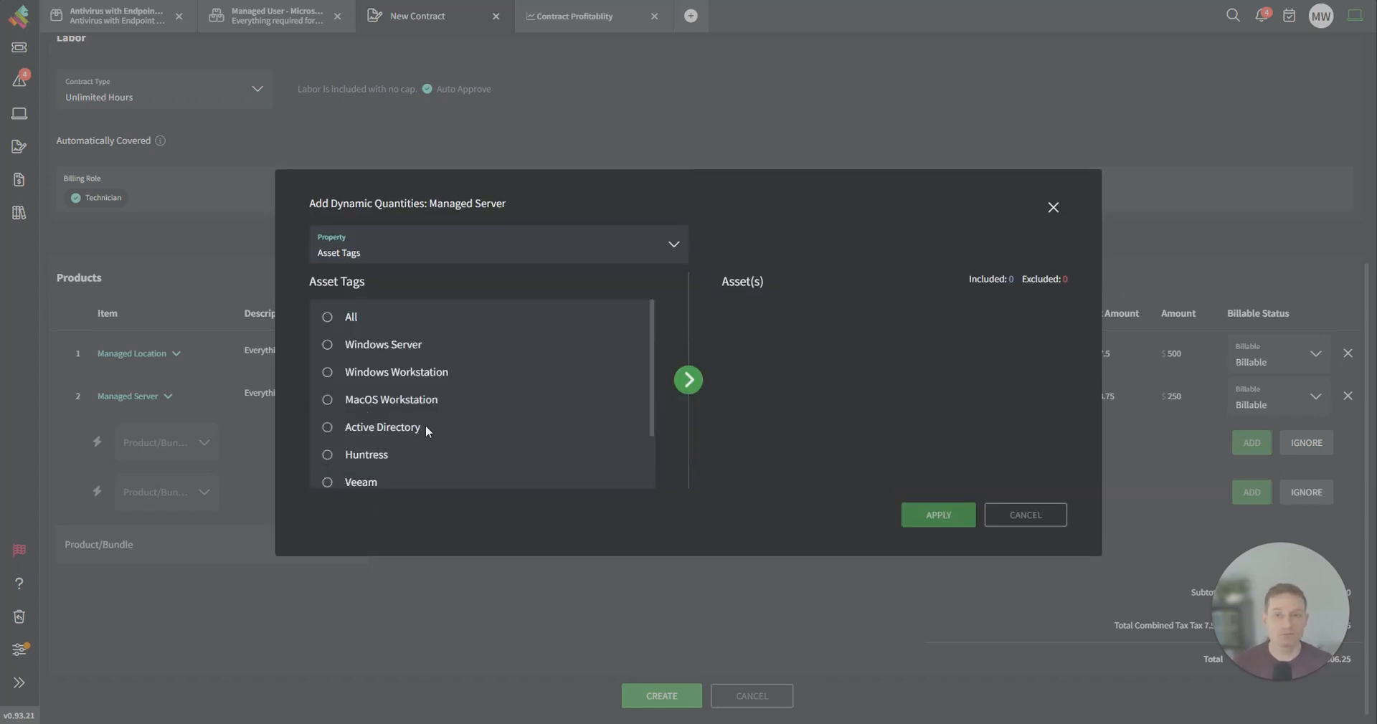
pyautogui.click(328, 374)
pyautogui.click(689, 380)
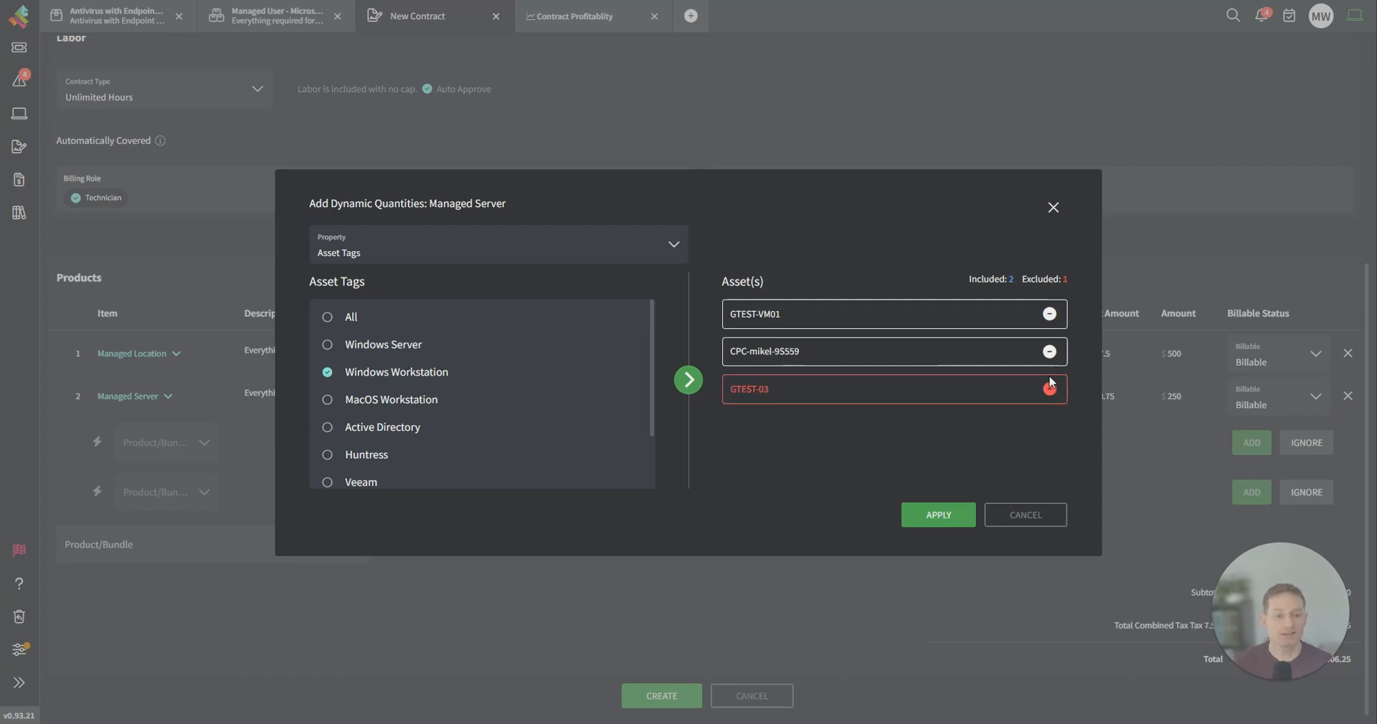
pyautogui.click(936, 509)
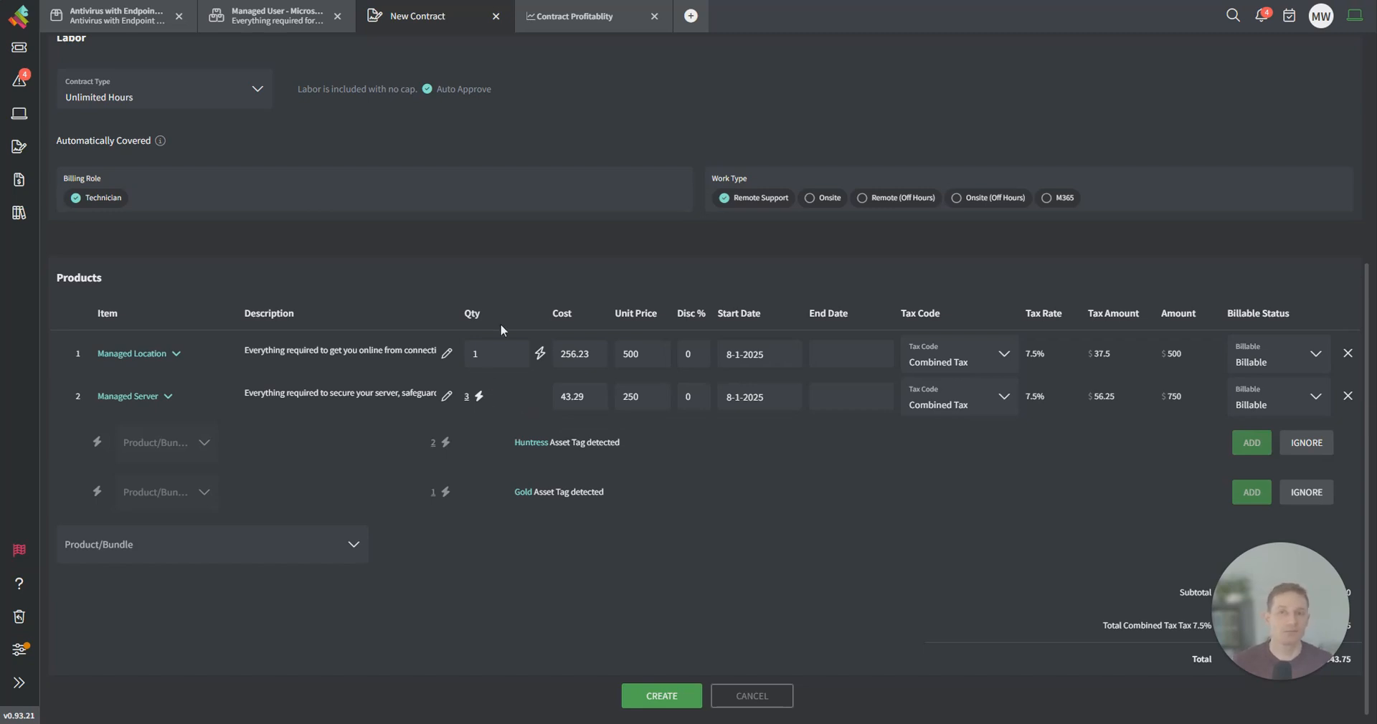
# Step: Enable Dynamic Assets in the Managed Server line's description and save the update
pyautogui.click(446, 396)
pyautogui.click(706, 488)
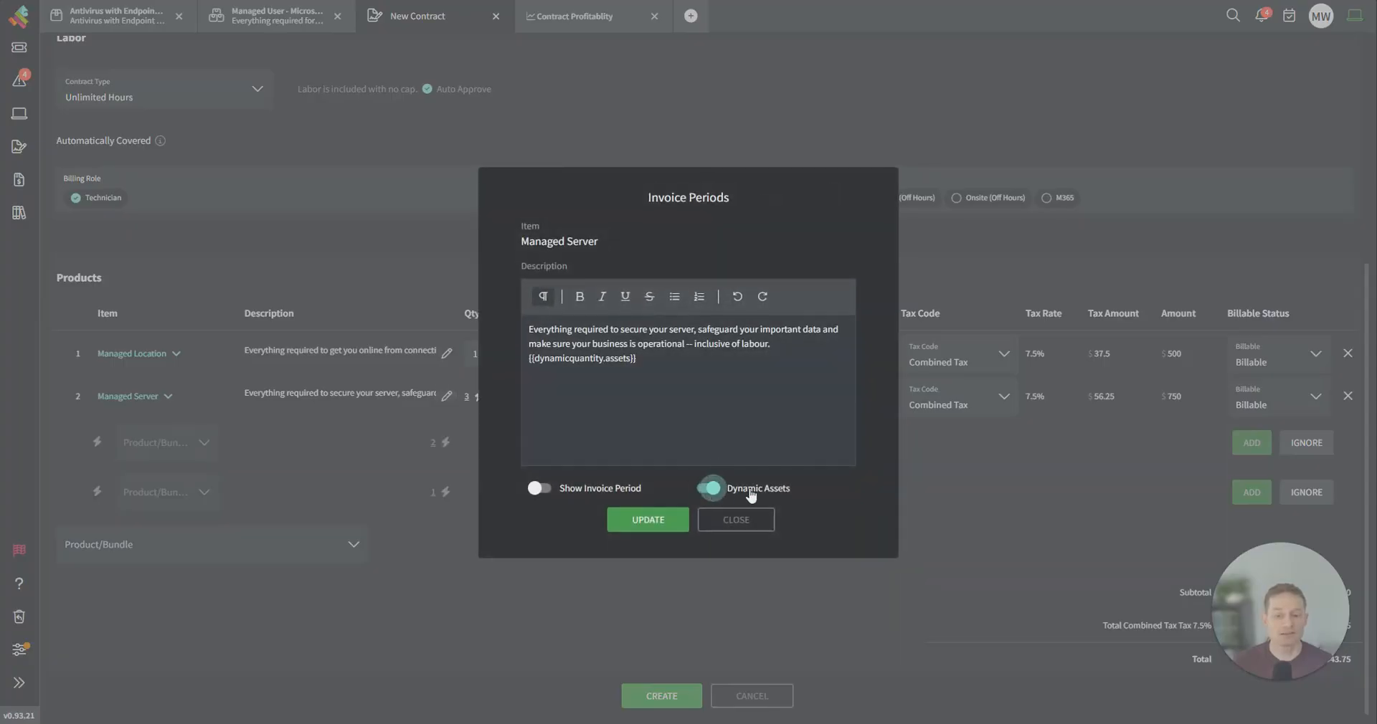
pyautogui.click(636, 526)
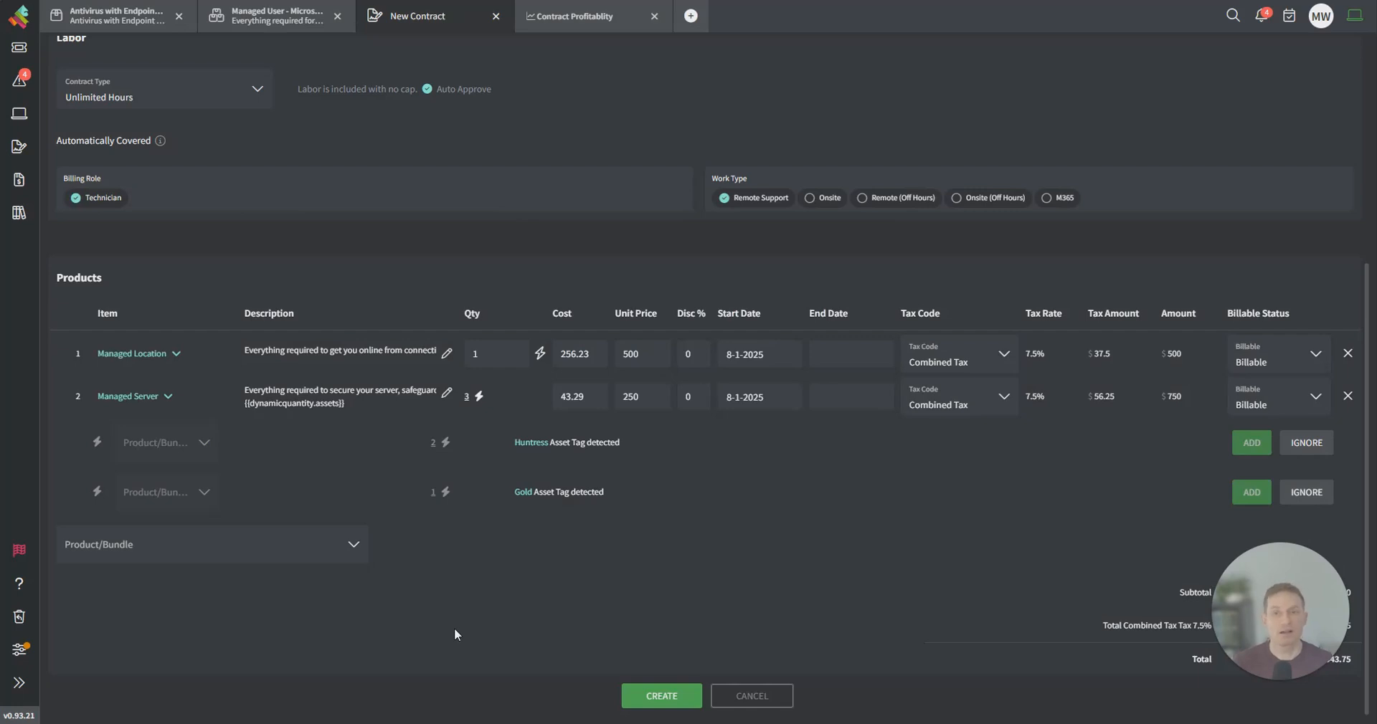
# Step: Add the Managed User - Microsoft Premium bundle to the contract's products and review the items it includes
pyautogui.click(190, 552)
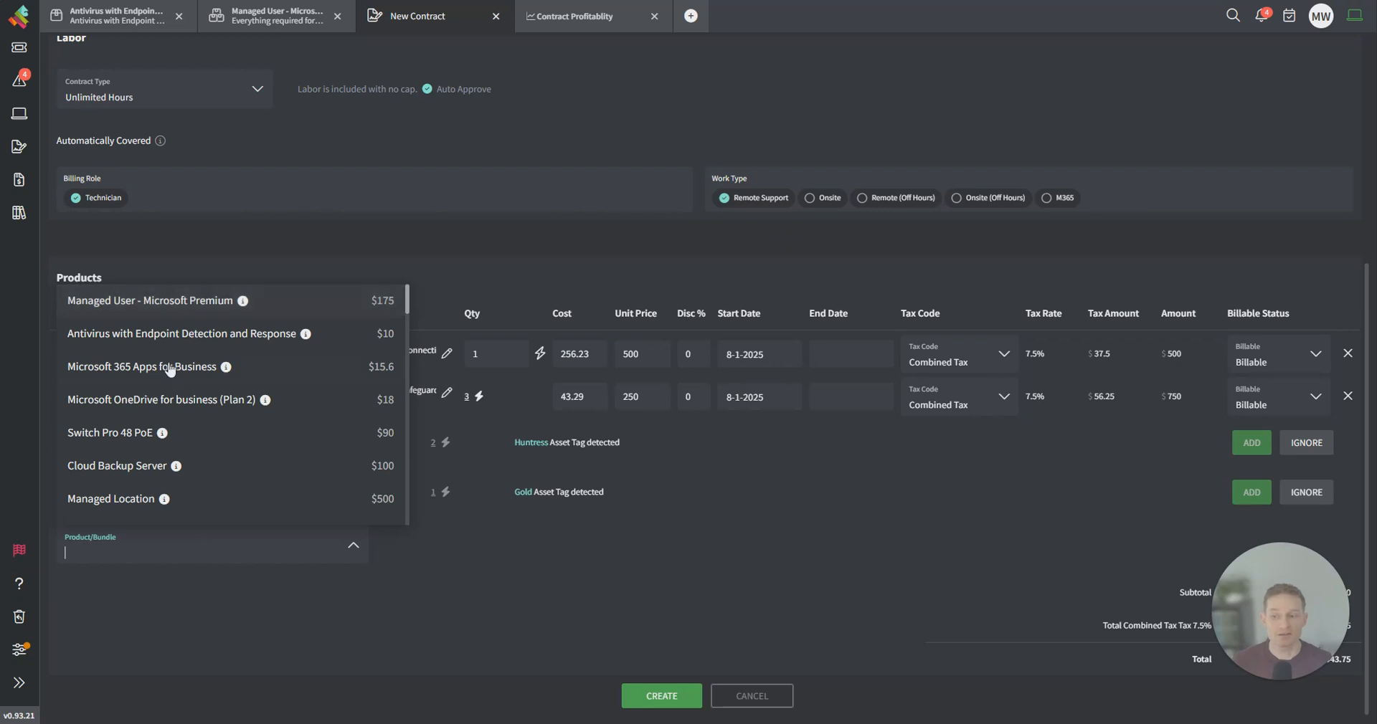
pyautogui.click(172, 301)
pyautogui.click(361, 654)
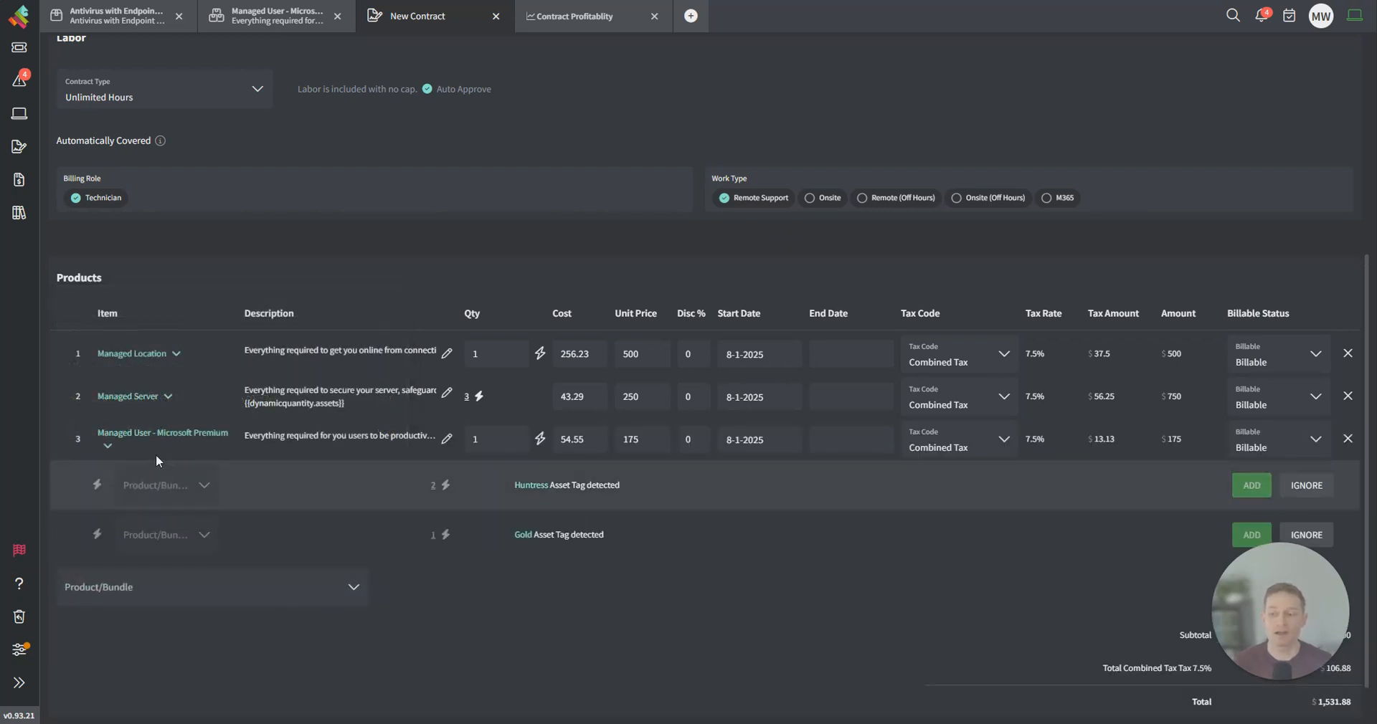
pyautogui.click(108, 446)
pyautogui.scroll(-2, 231, 449)
pyautogui.scroll(-1, 223, 516)
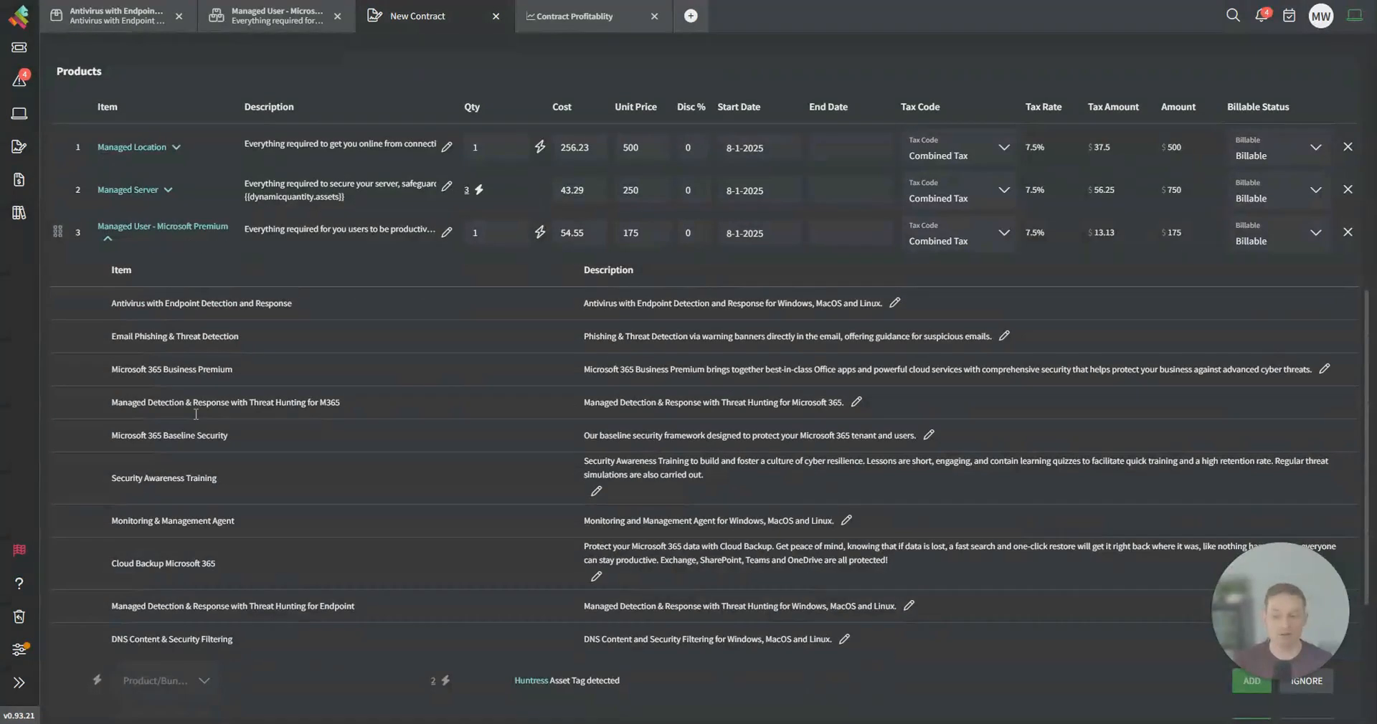
pyautogui.click(107, 241)
pyautogui.click(499, 392)
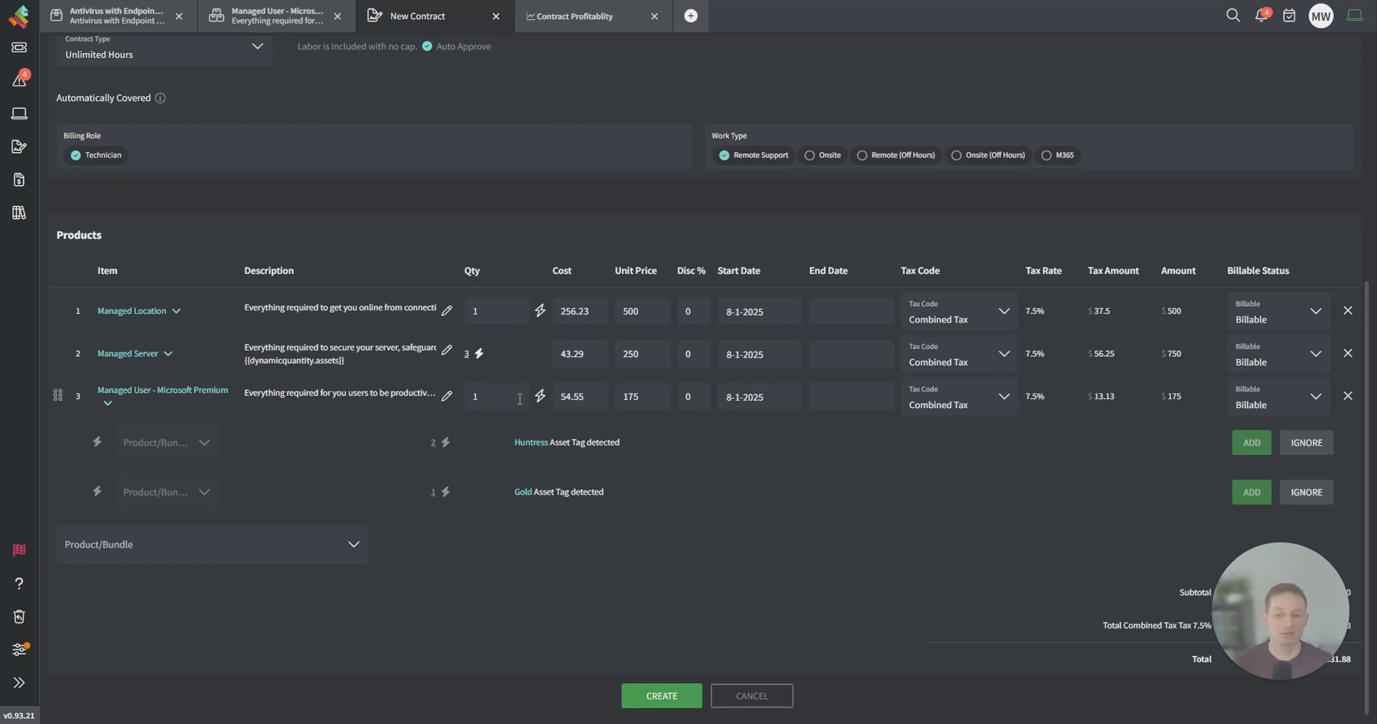
# Step: Examine the connection fields of the Microsoft 365 integration in the settings and return to the new contract without connecting
pyautogui.click(18, 650)
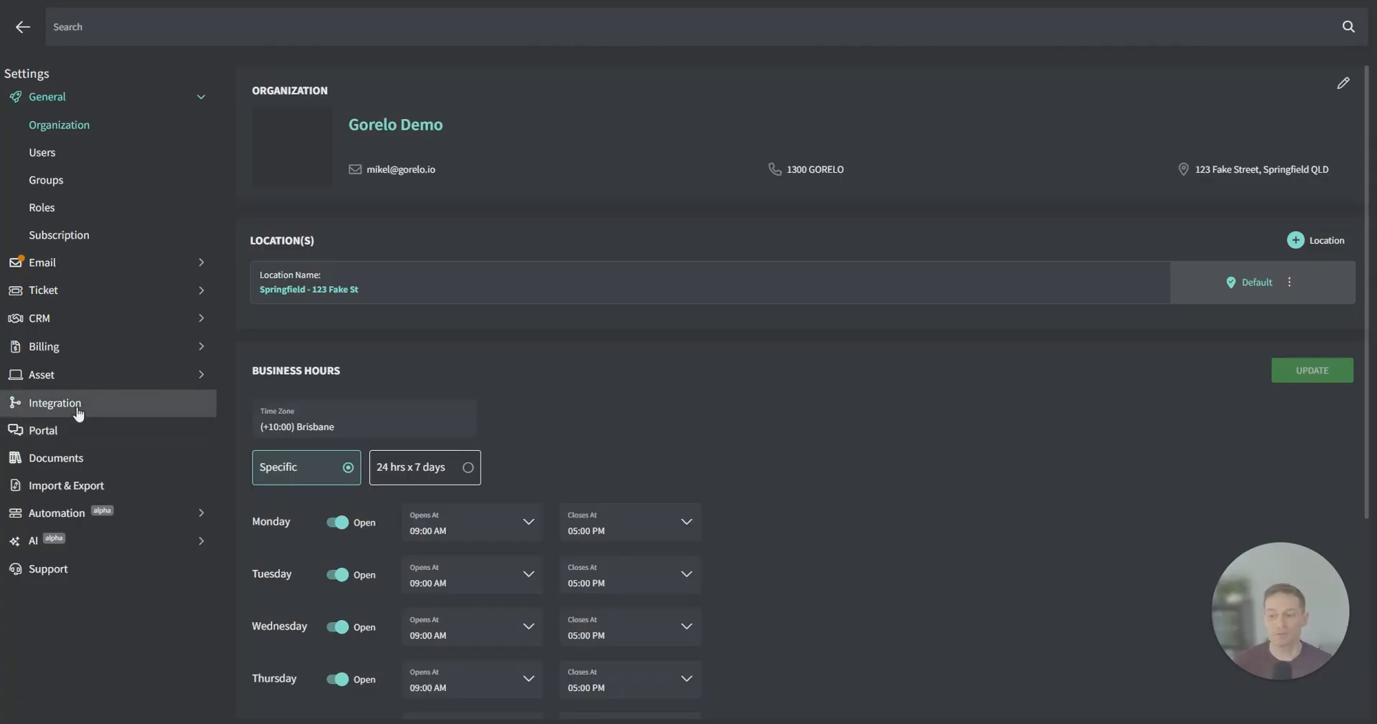
pyautogui.click(79, 413)
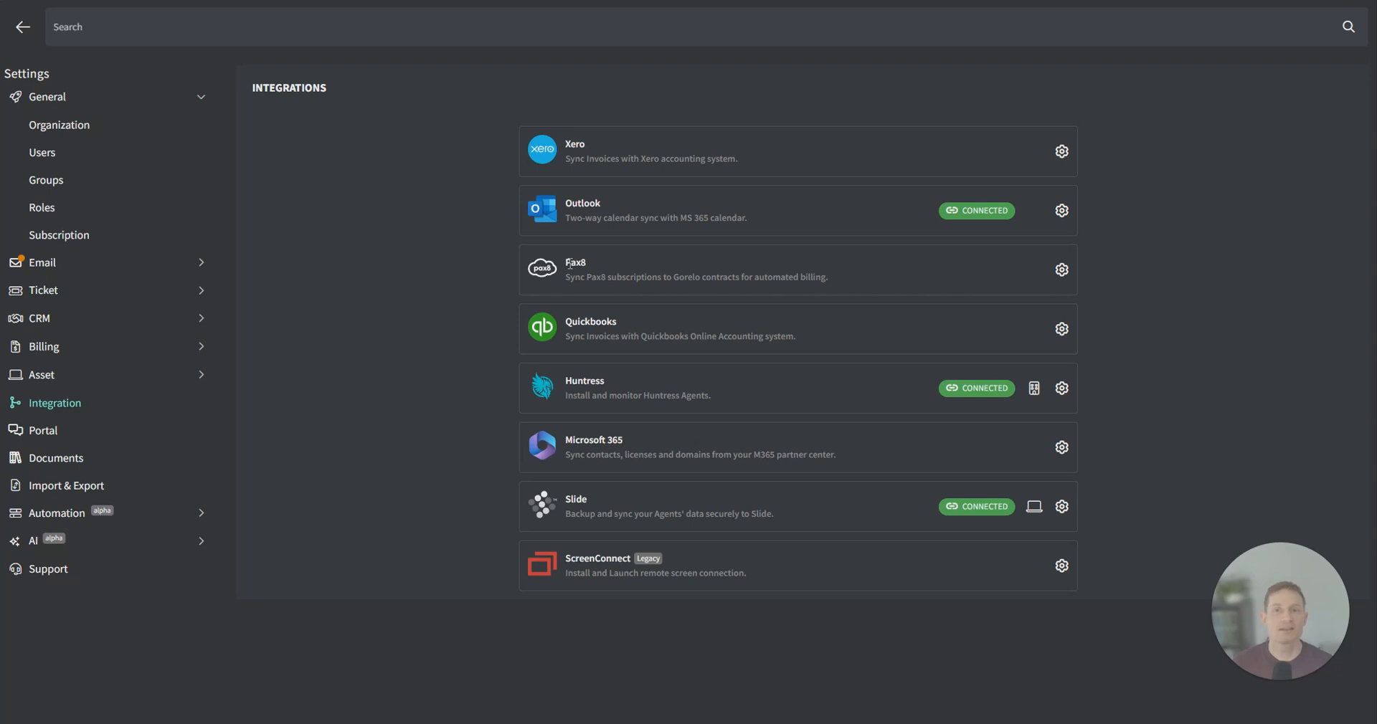
pyautogui.click(1061, 447)
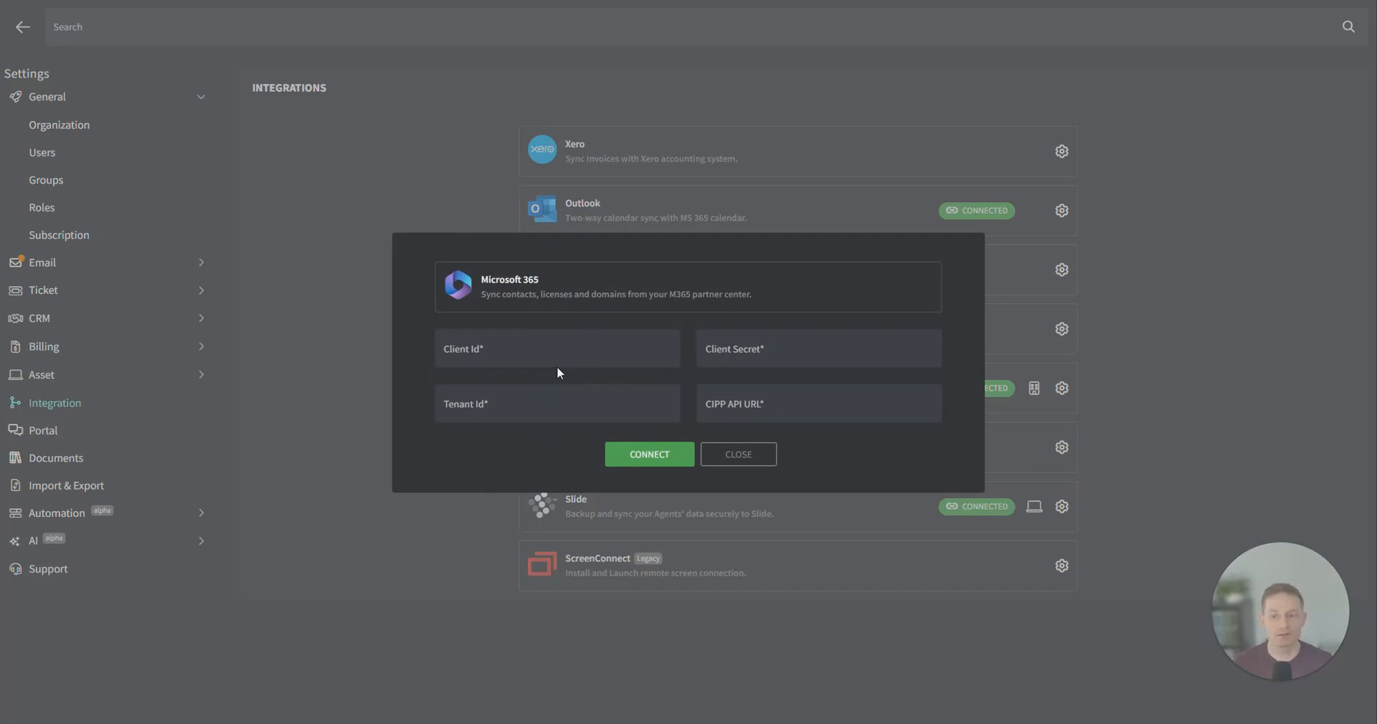
pyautogui.click(494, 349)
pyautogui.click(768, 353)
pyautogui.click(559, 358)
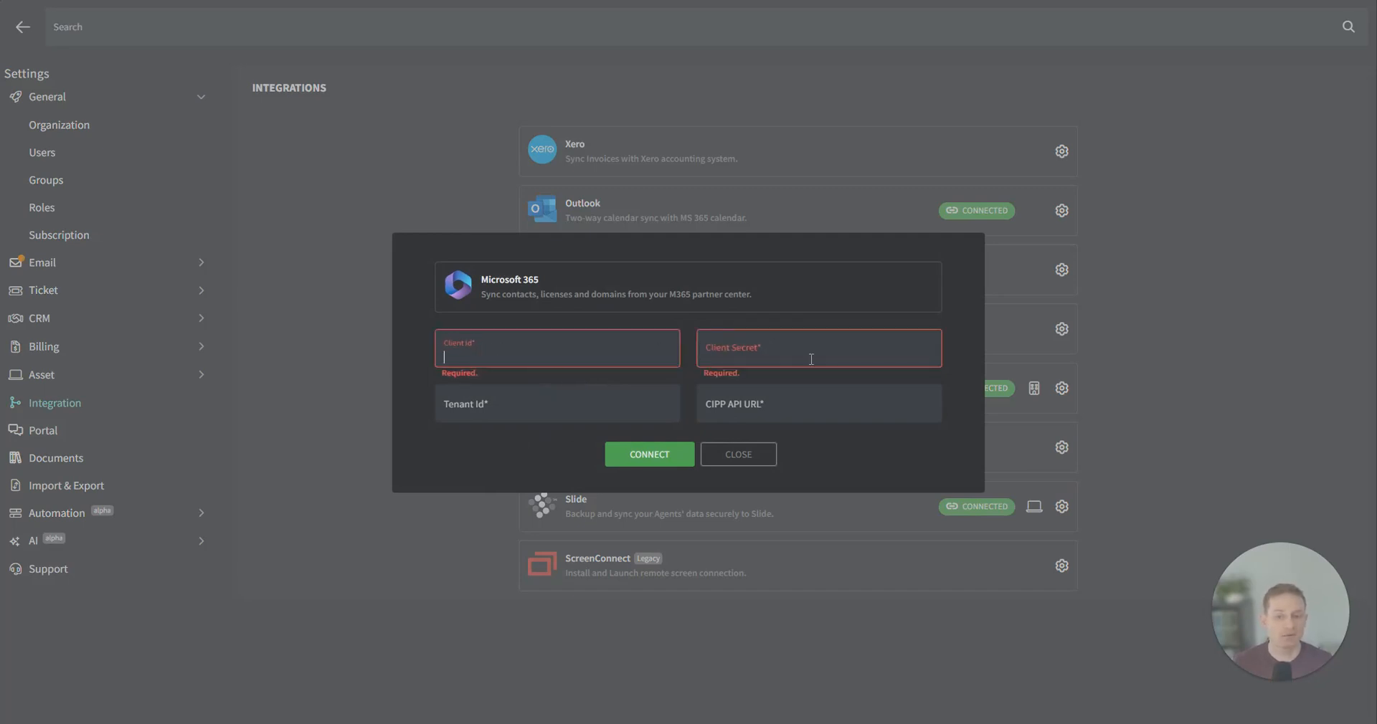
pyautogui.click(740, 458)
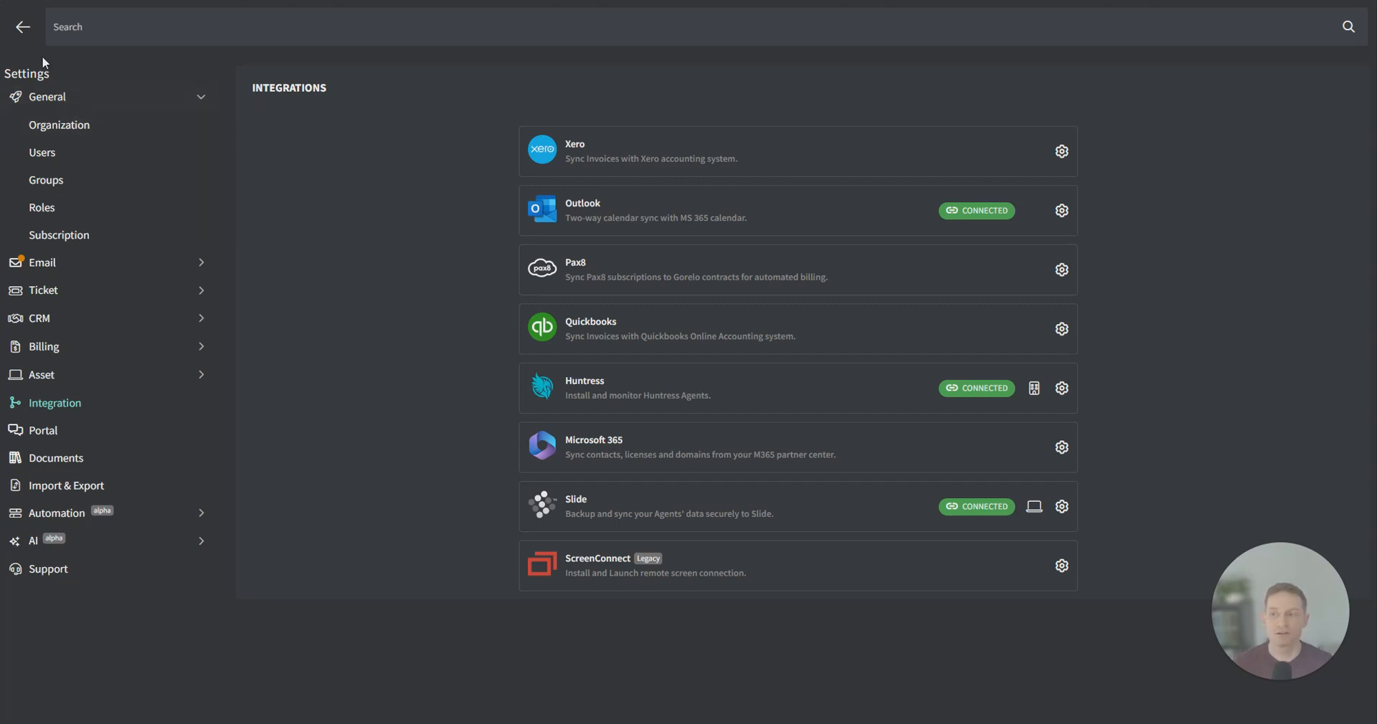
pyautogui.click(23, 26)
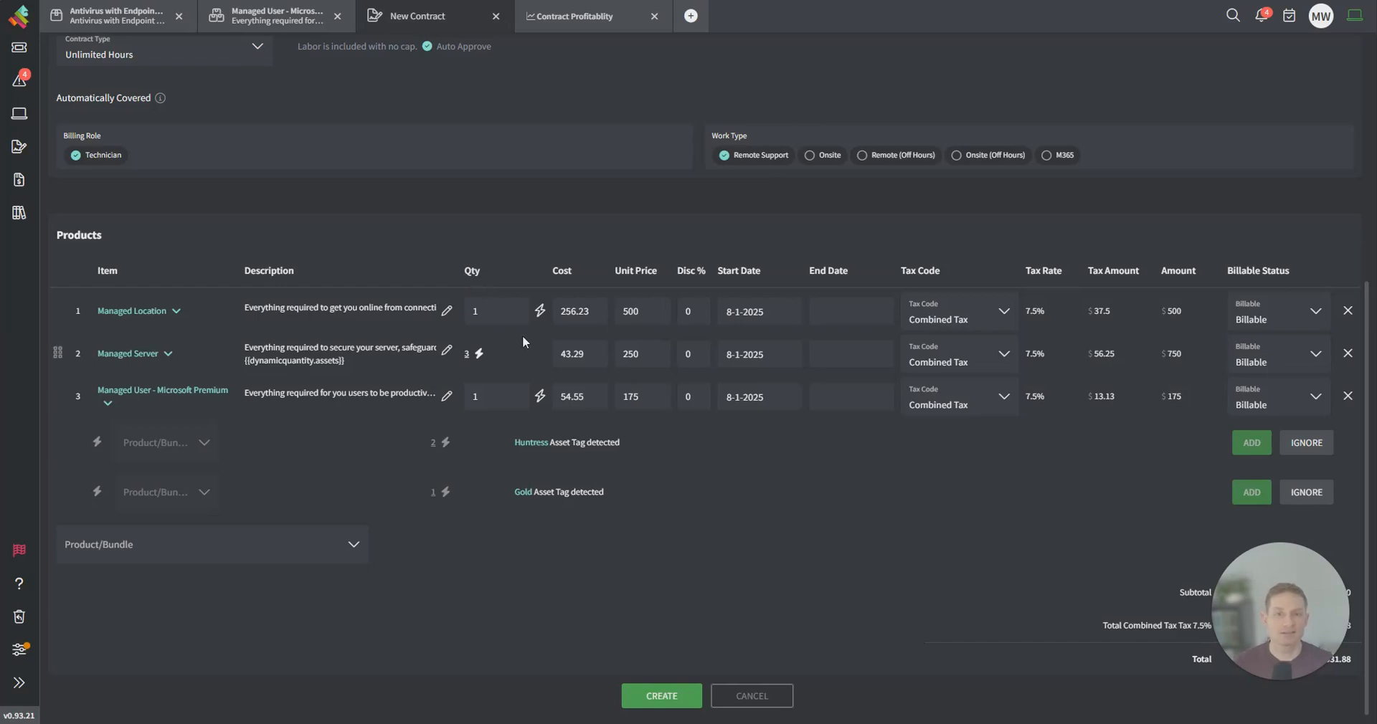
# Step: Give Managed User - Microsoft Premium a dynamic quantity based on assets with the Windows Workstation asset tag
pyautogui.click(540, 396)
pyautogui.click(501, 393)
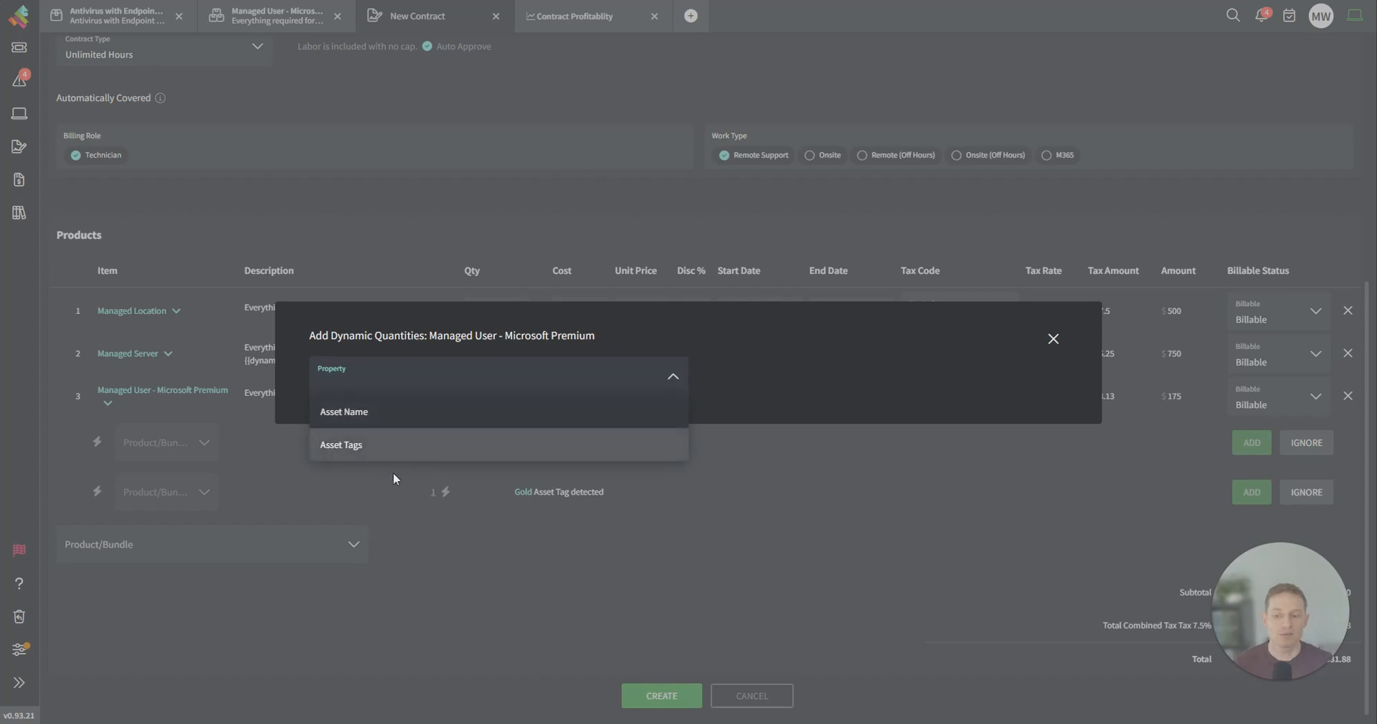
pyautogui.click(344, 452)
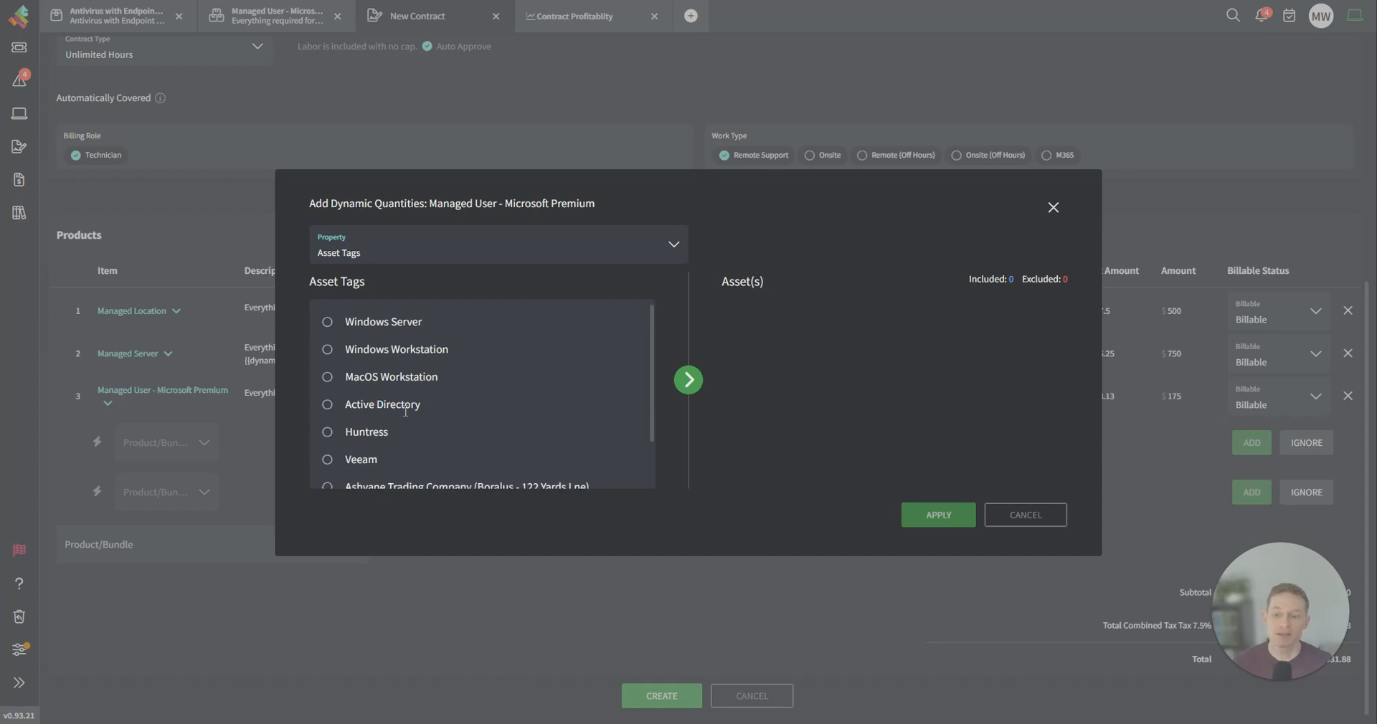
pyautogui.scroll(-2, 391, 405)
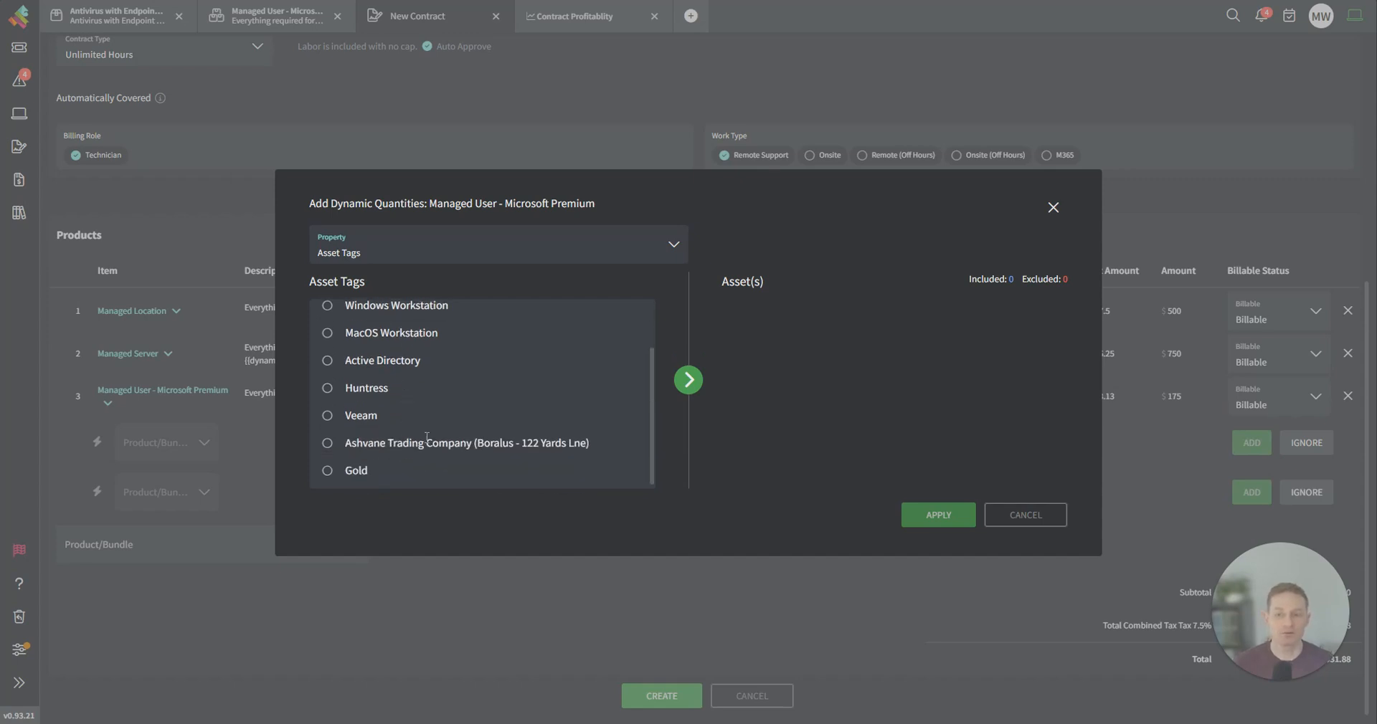
pyautogui.scroll(2, 428, 437)
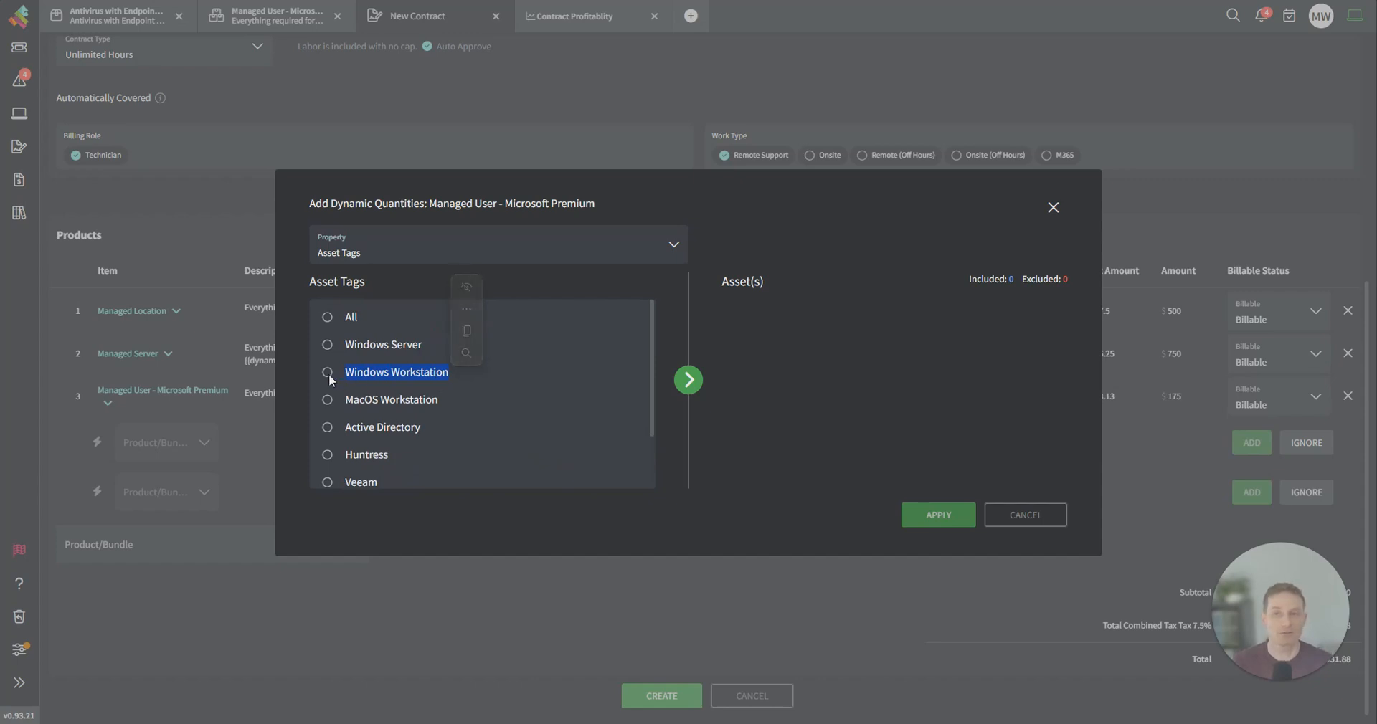
pyautogui.click(328, 372)
pyautogui.click(690, 380)
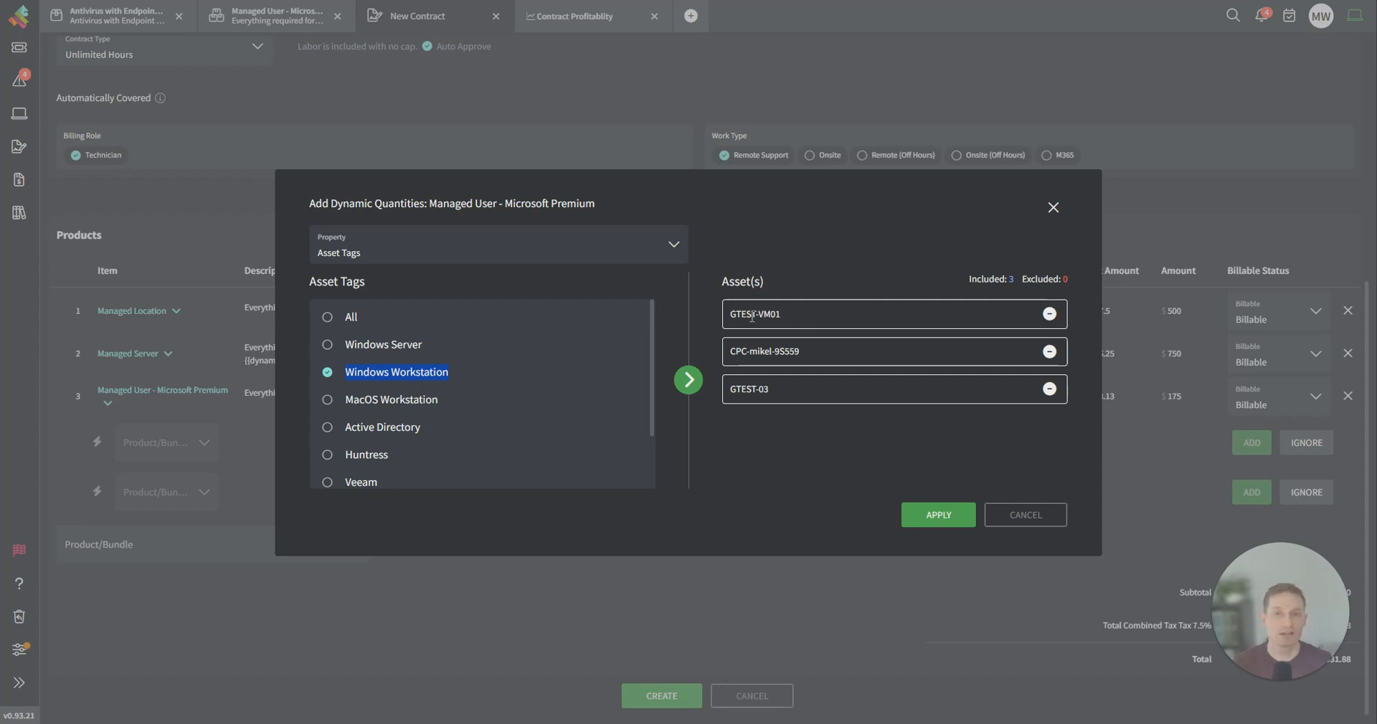
pyautogui.click(936, 515)
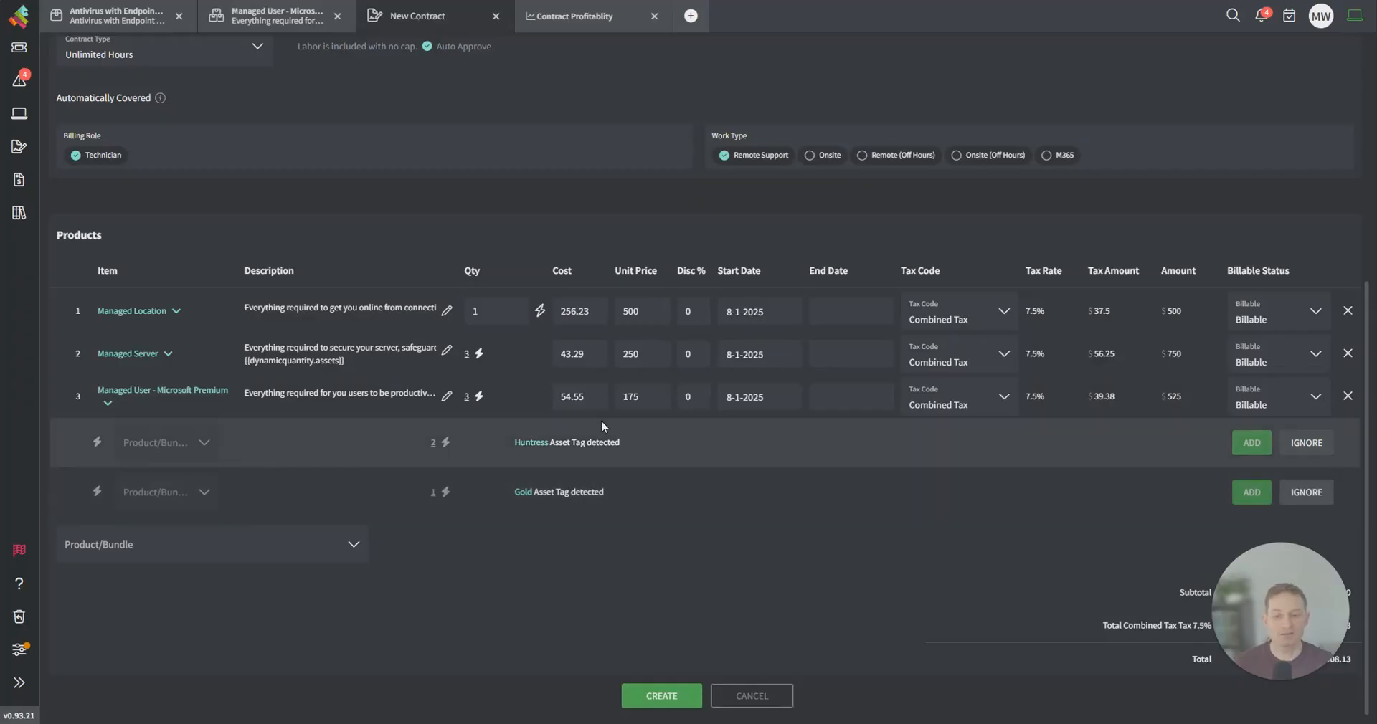
# Step: Enable Dynamic Assets in the Managed User - Microsoft Premium line's description, save it and create the contract
pyautogui.click(446, 396)
pyautogui.click(705, 480)
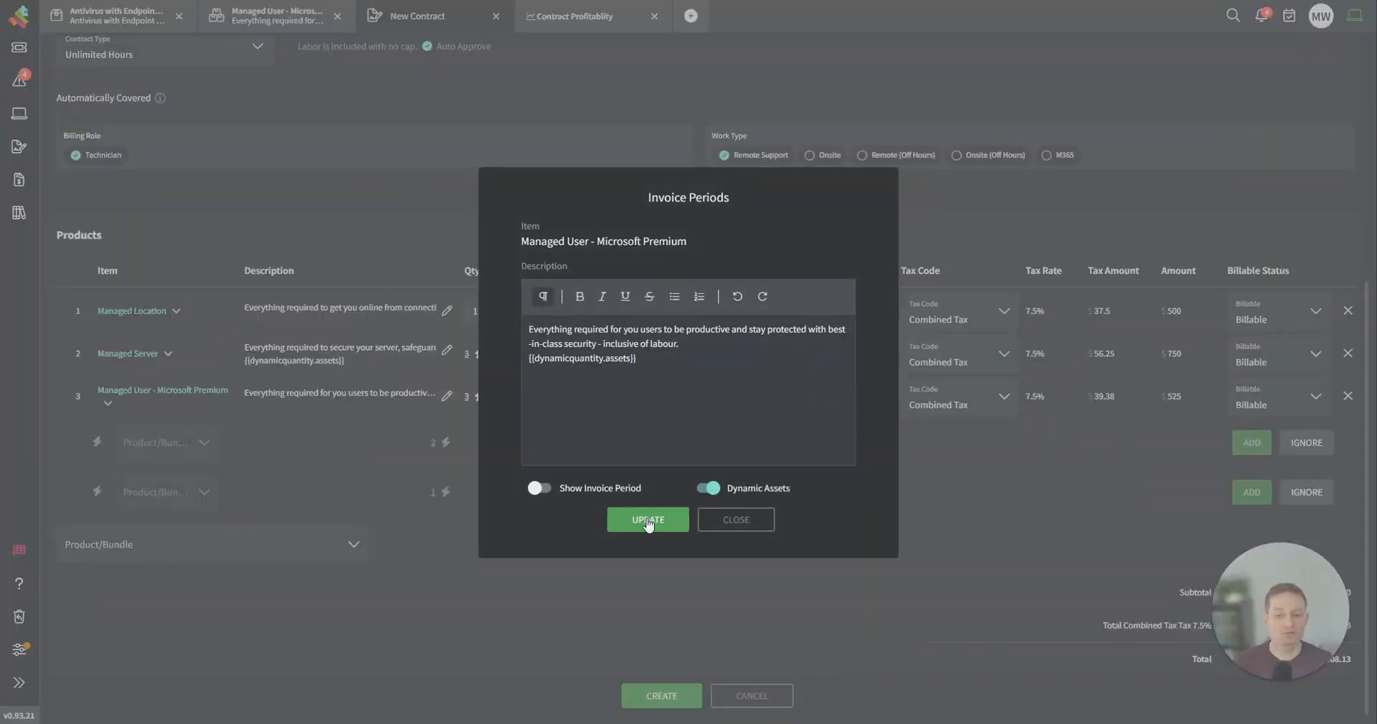
pyautogui.click(645, 511)
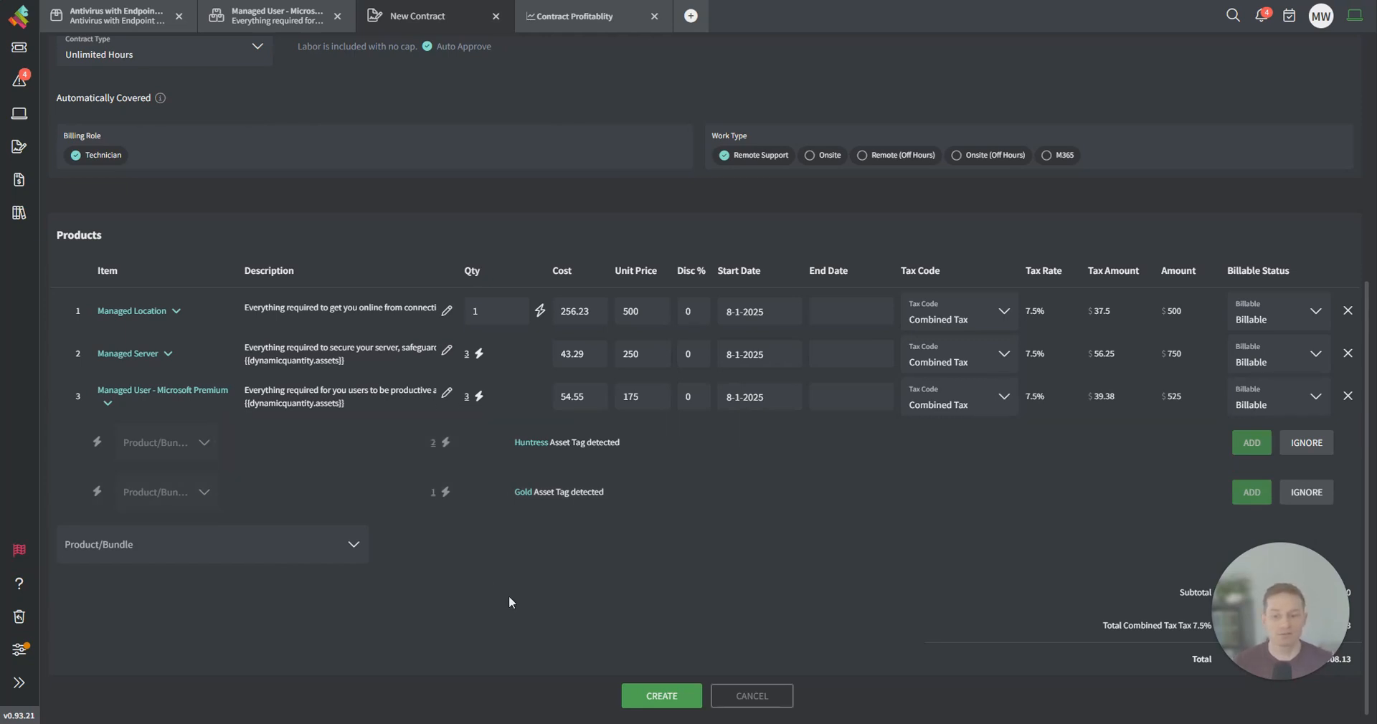
pyautogui.click(661, 695)
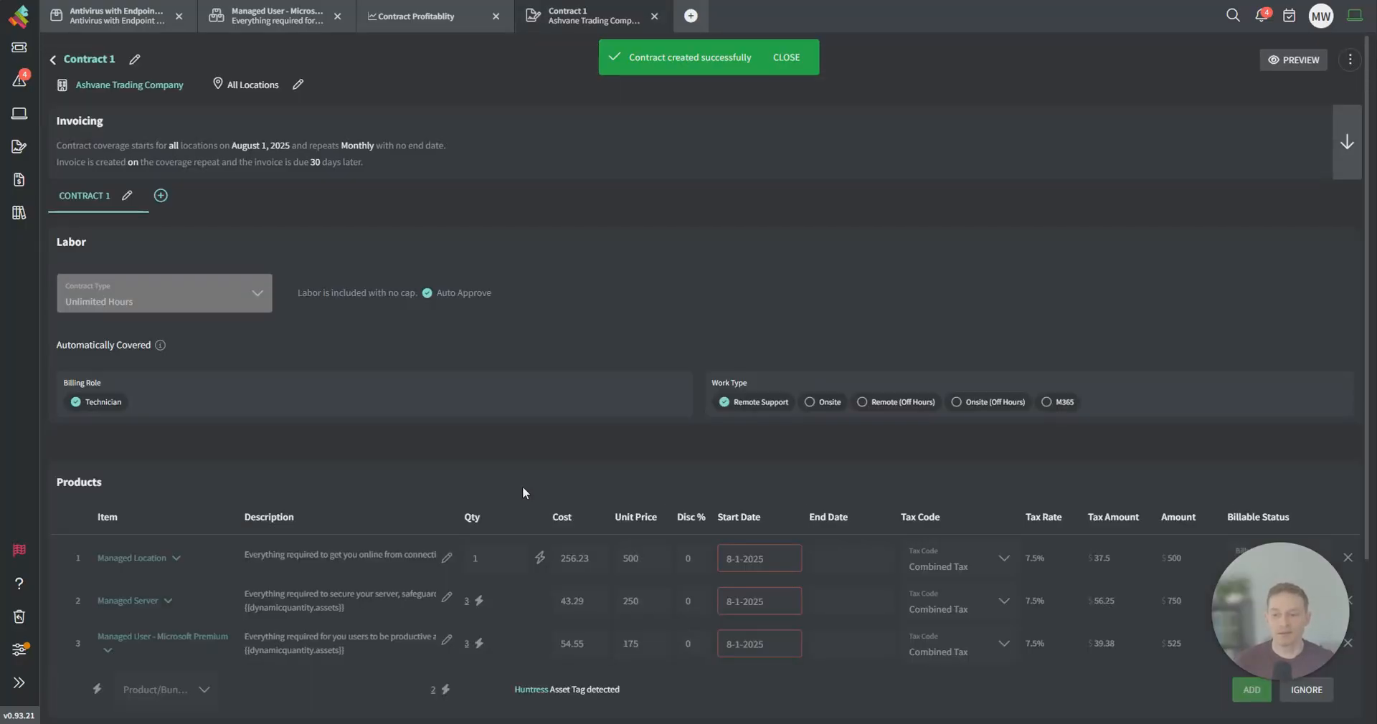
pyautogui.scroll(-3, 526, 494)
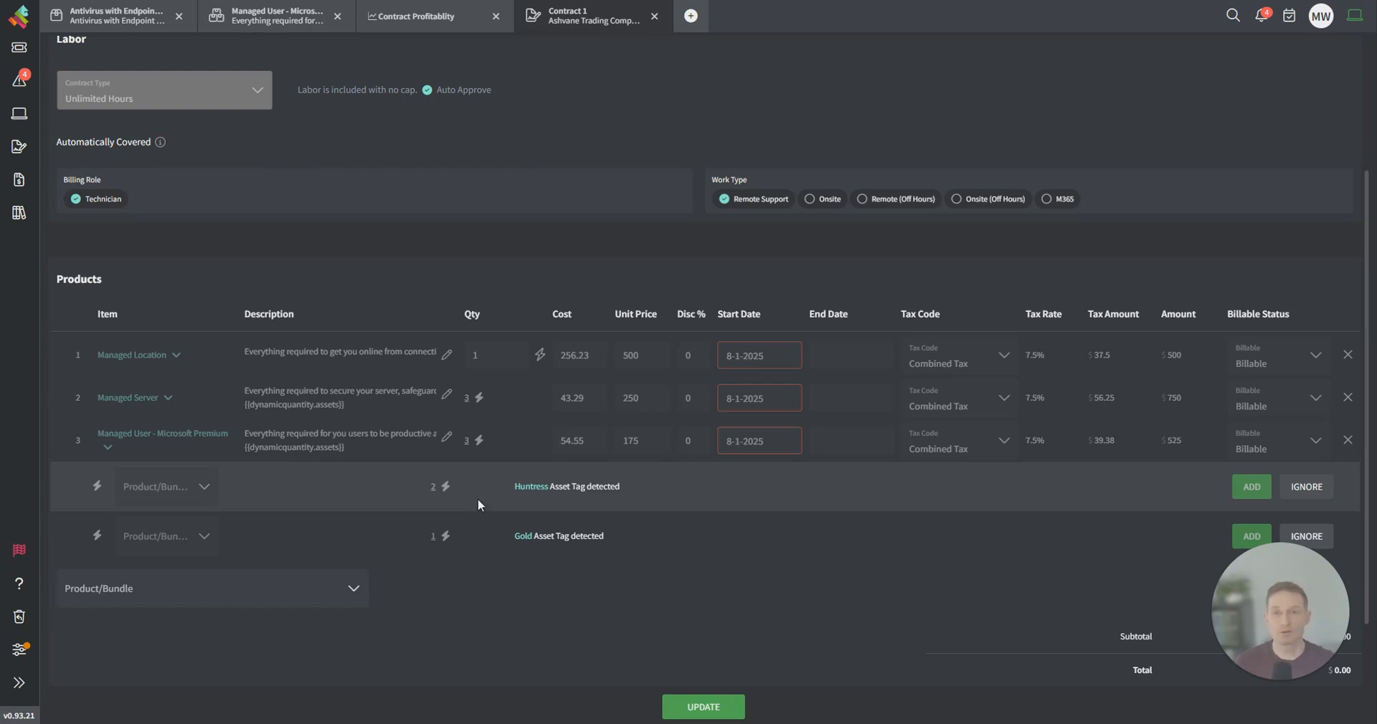
# Step: Go to the contract groups list and review the pending dynamic quantities across all clients
pyautogui.click(19, 683)
pyautogui.click(89, 528)
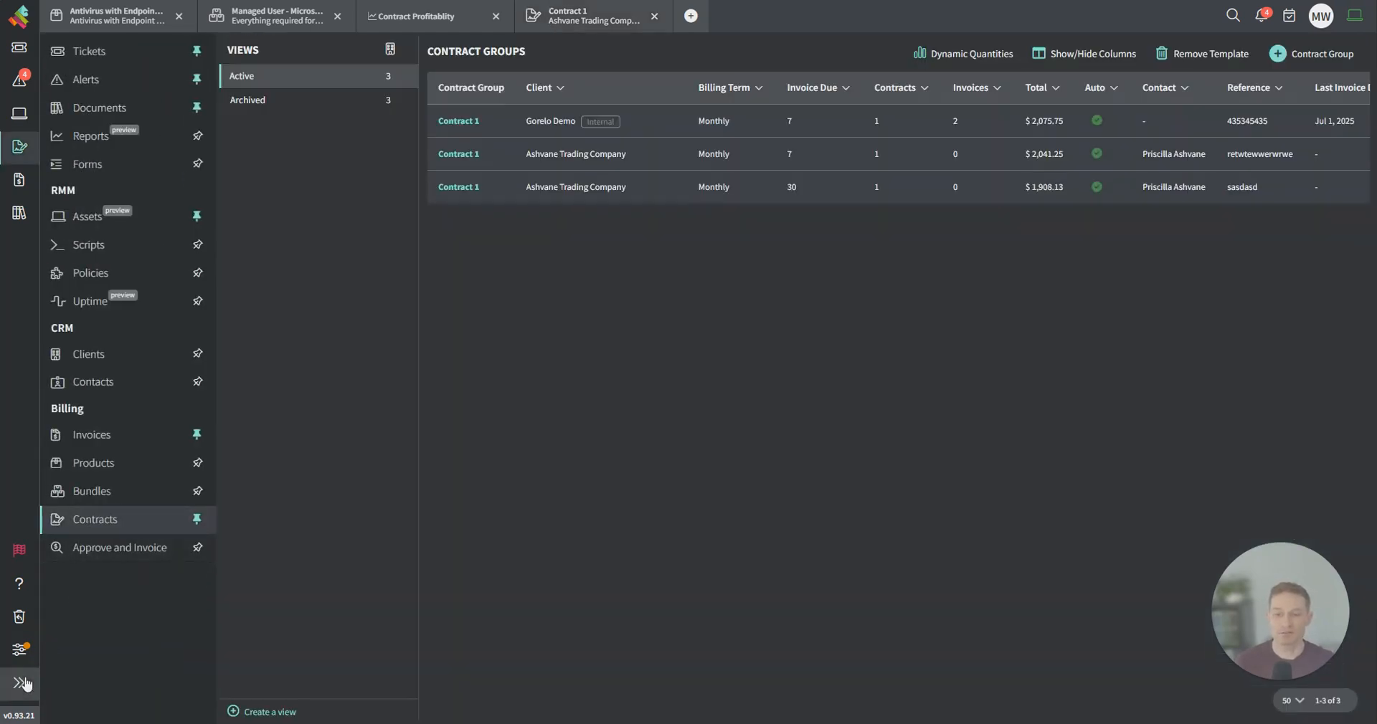
pyautogui.click(19, 682)
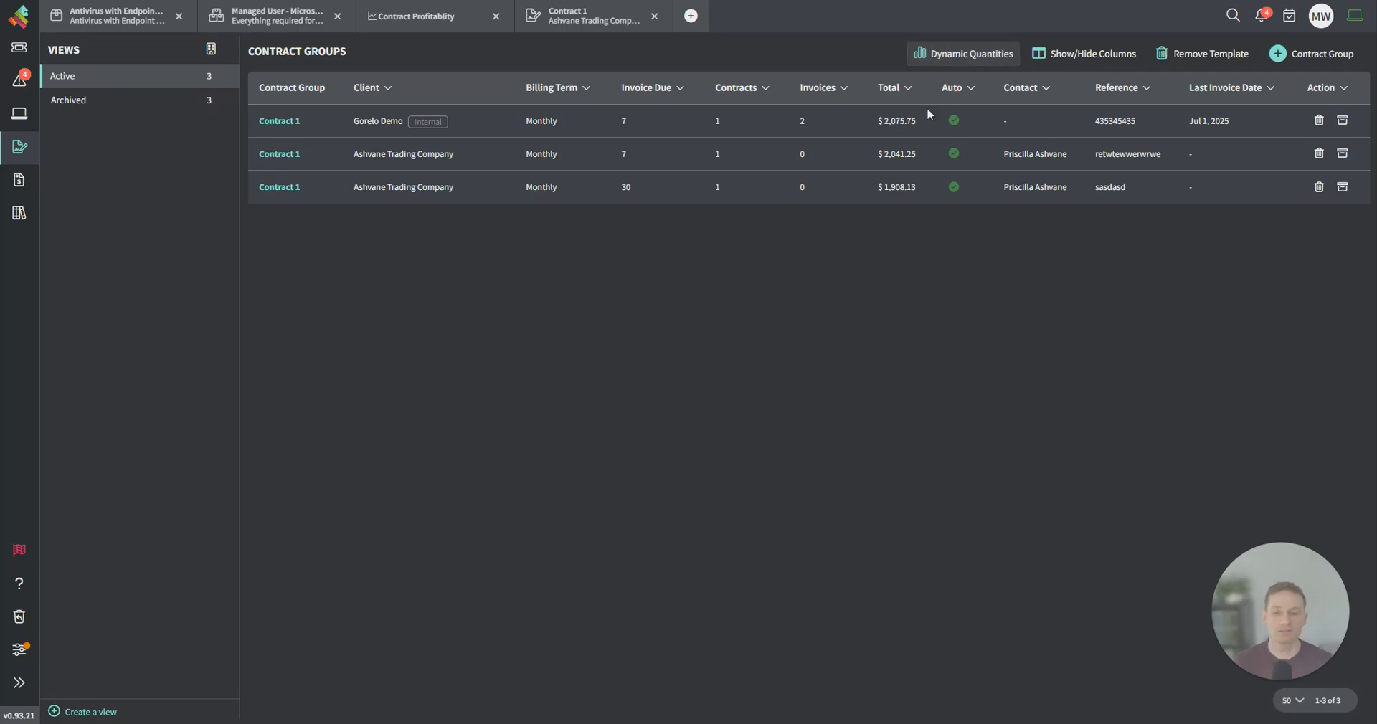
pyautogui.click(981, 55)
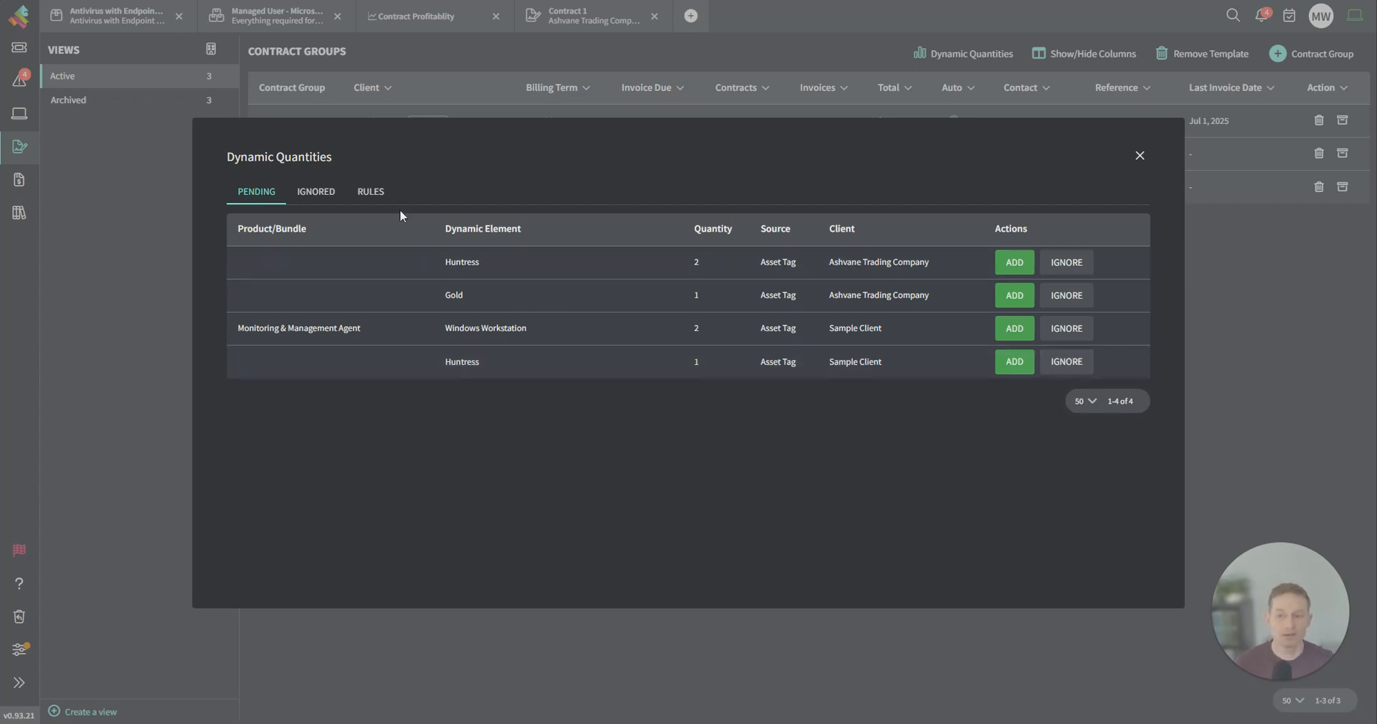
# Step: Examine the dynamic quantity rules and the auto actions for the All and Windows Workstation asset tags, and return to the pending entries
pyautogui.click(373, 194)
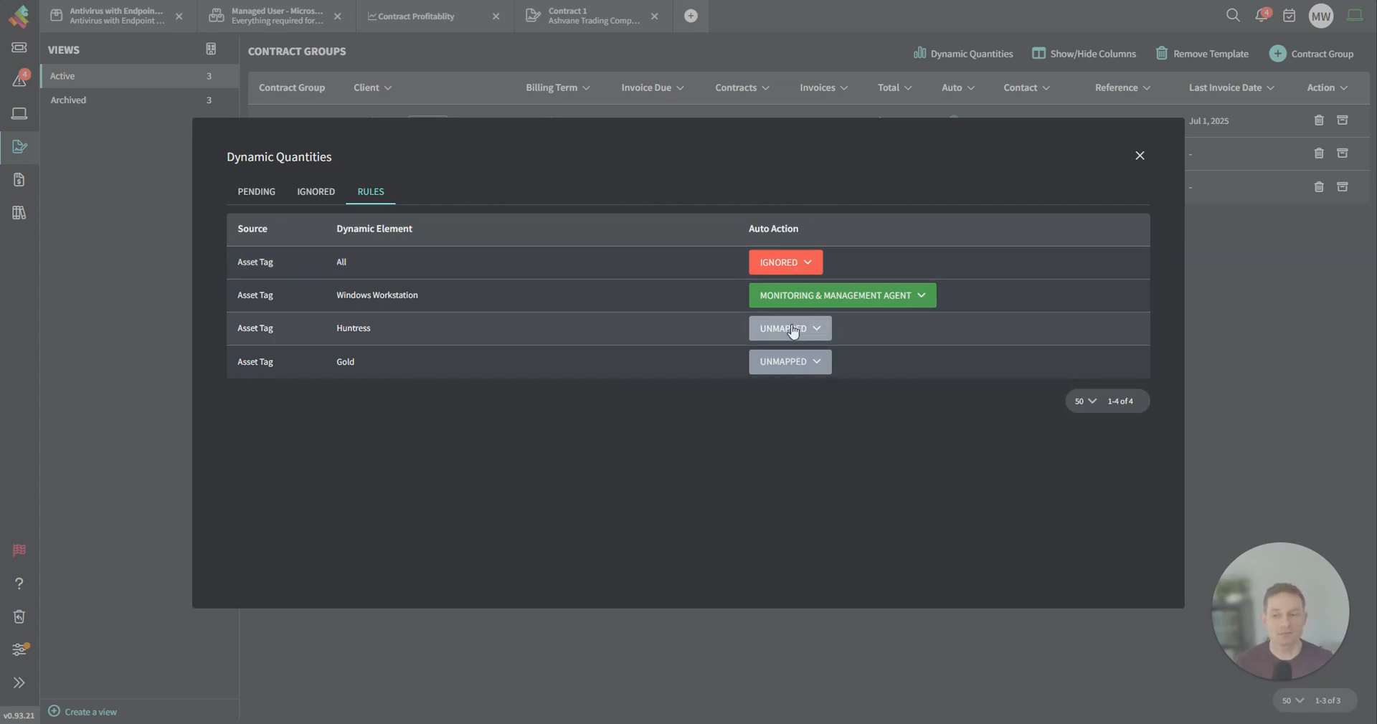
pyautogui.moveTo(348, 263); pyautogui.dragTo(334, 264)
pyautogui.click(398, 274)
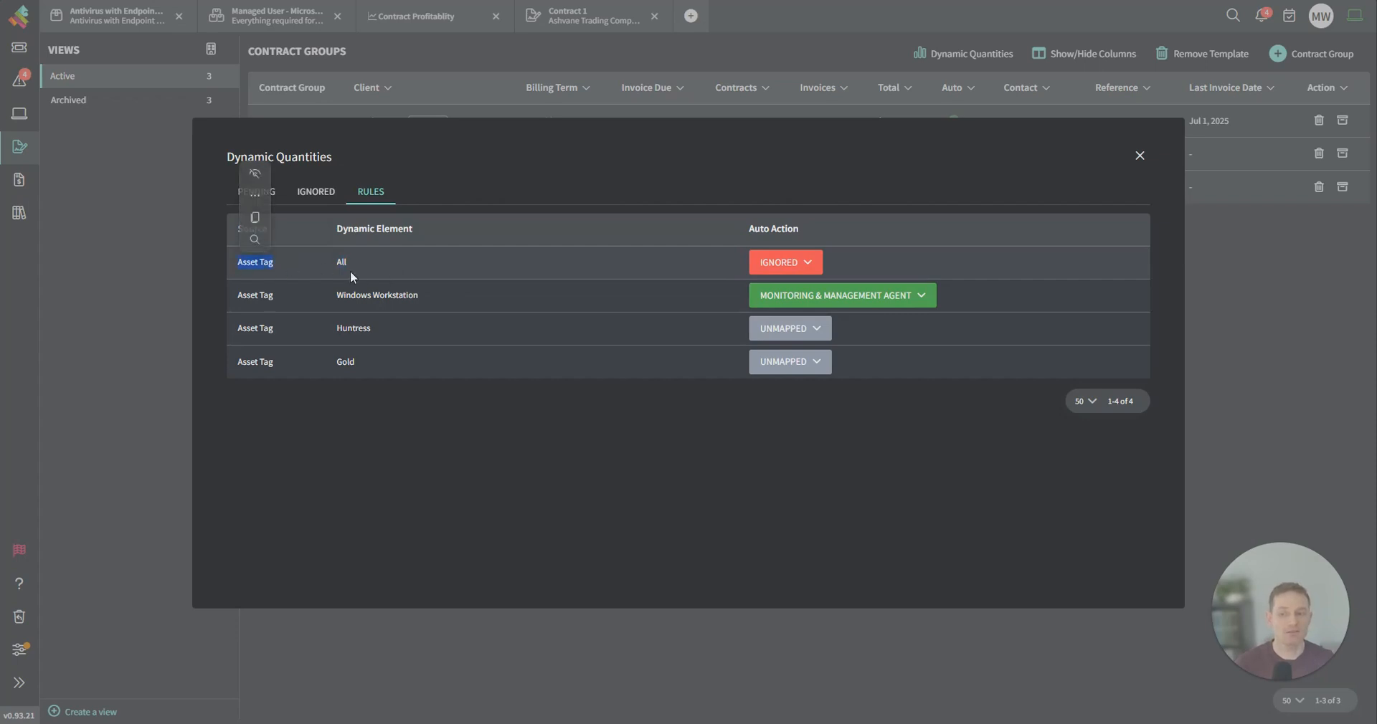
pyautogui.click(789, 264)
pyautogui.click(790, 268)
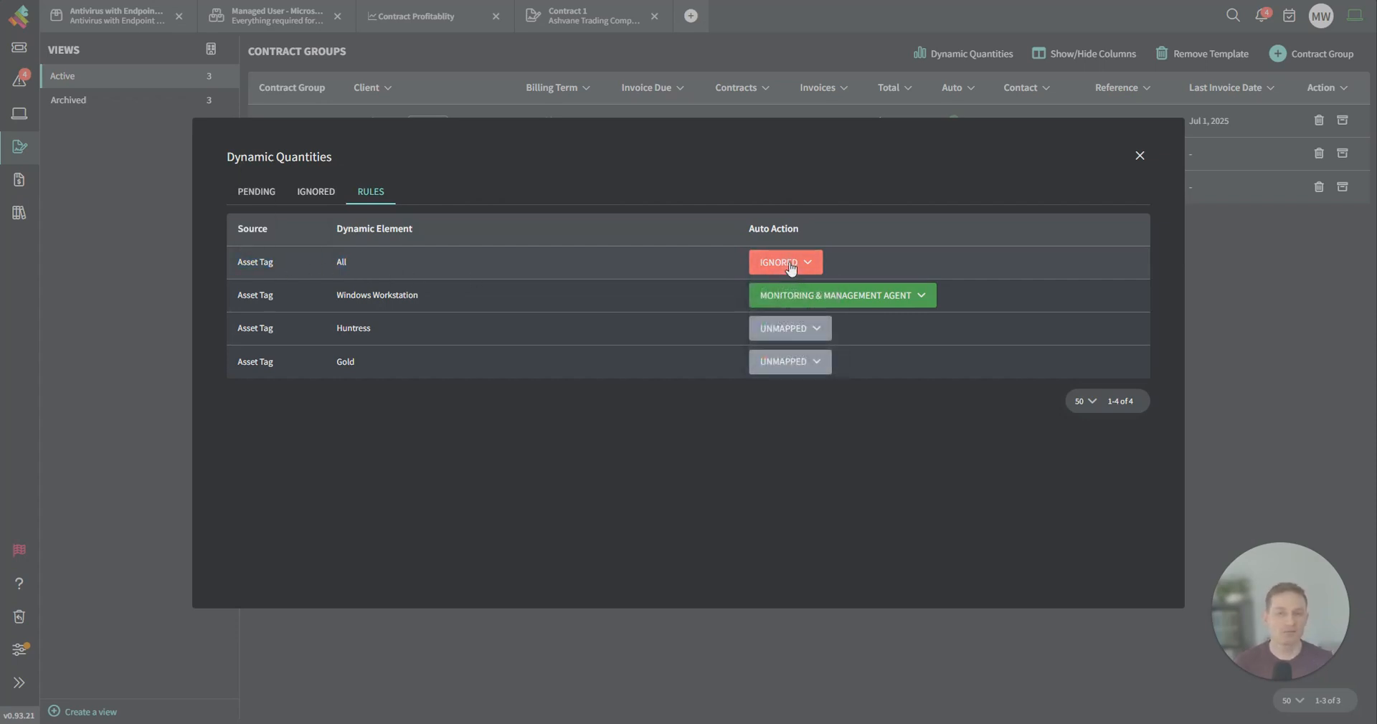
pyautogui.tripleClick(368, 302)
pyautogui.click(368, 304)
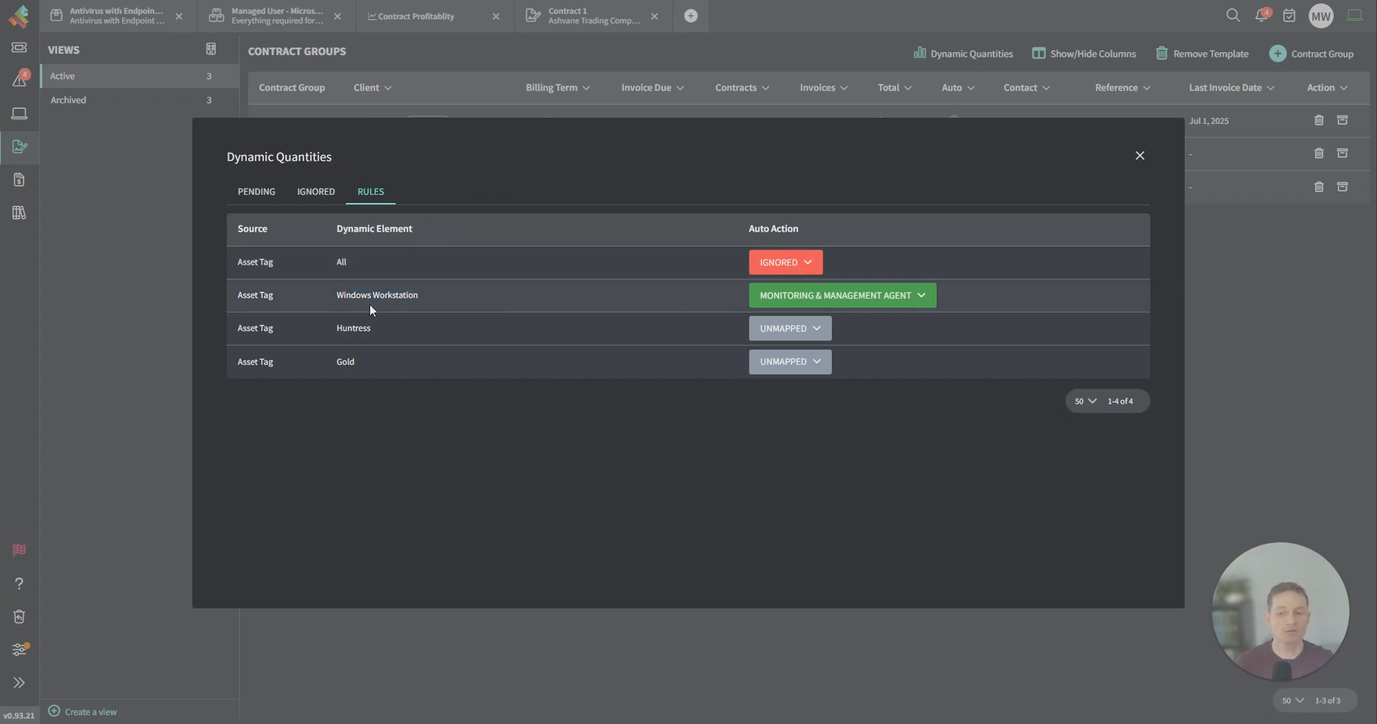
pyautogui.click(793, 304)
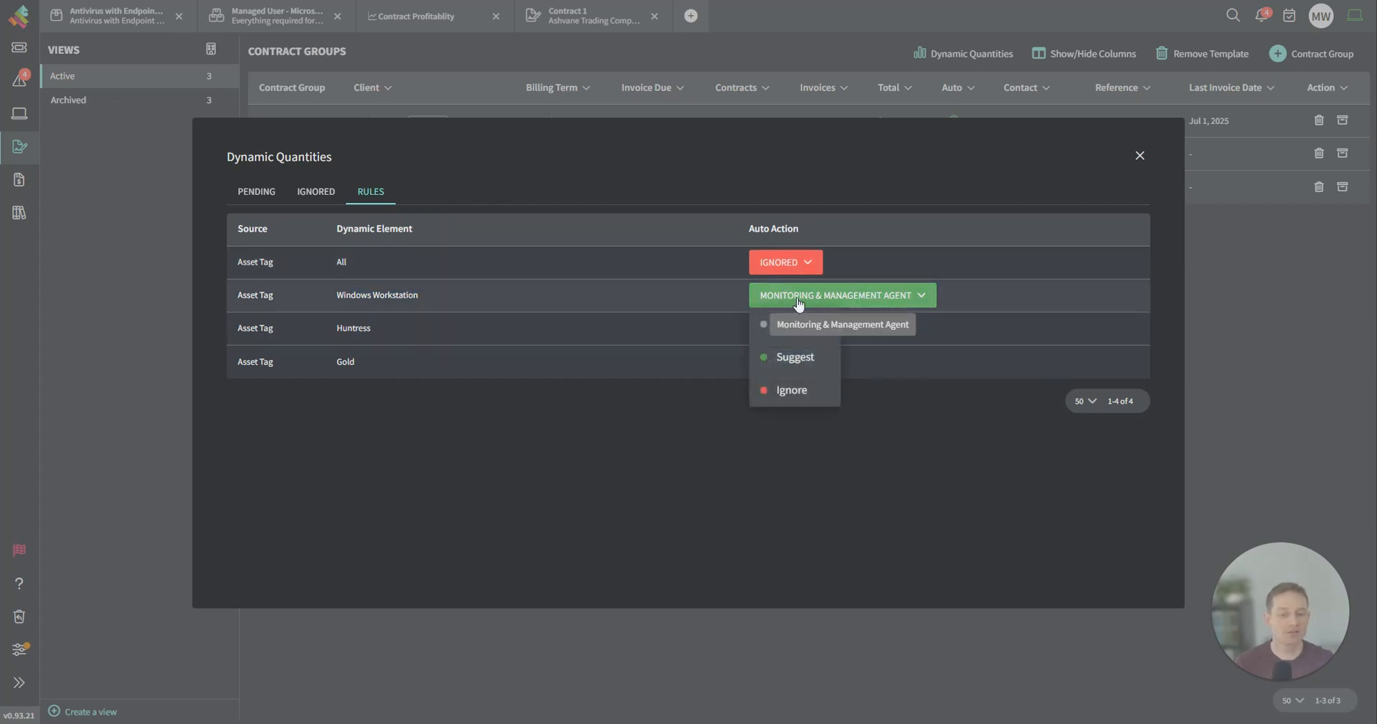
pyautogui.click(794, 304)
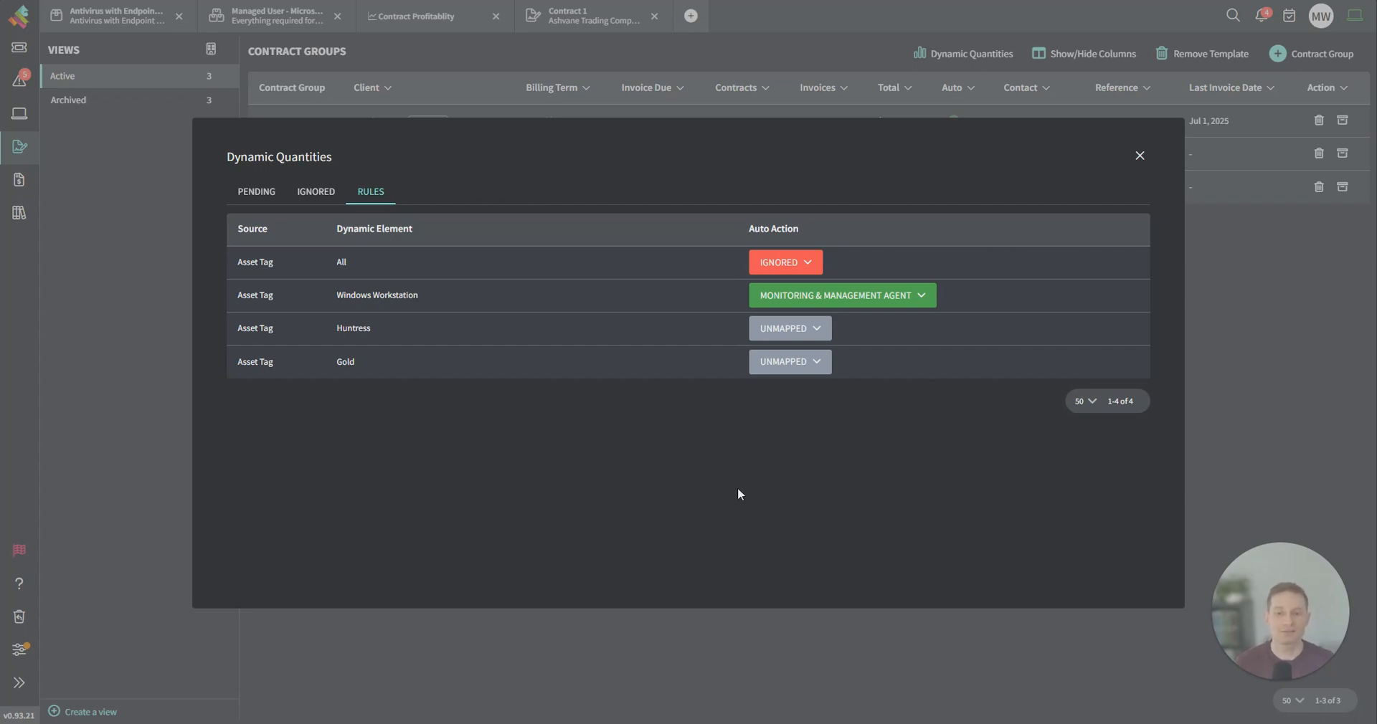
pyautogui.click(256, 192)
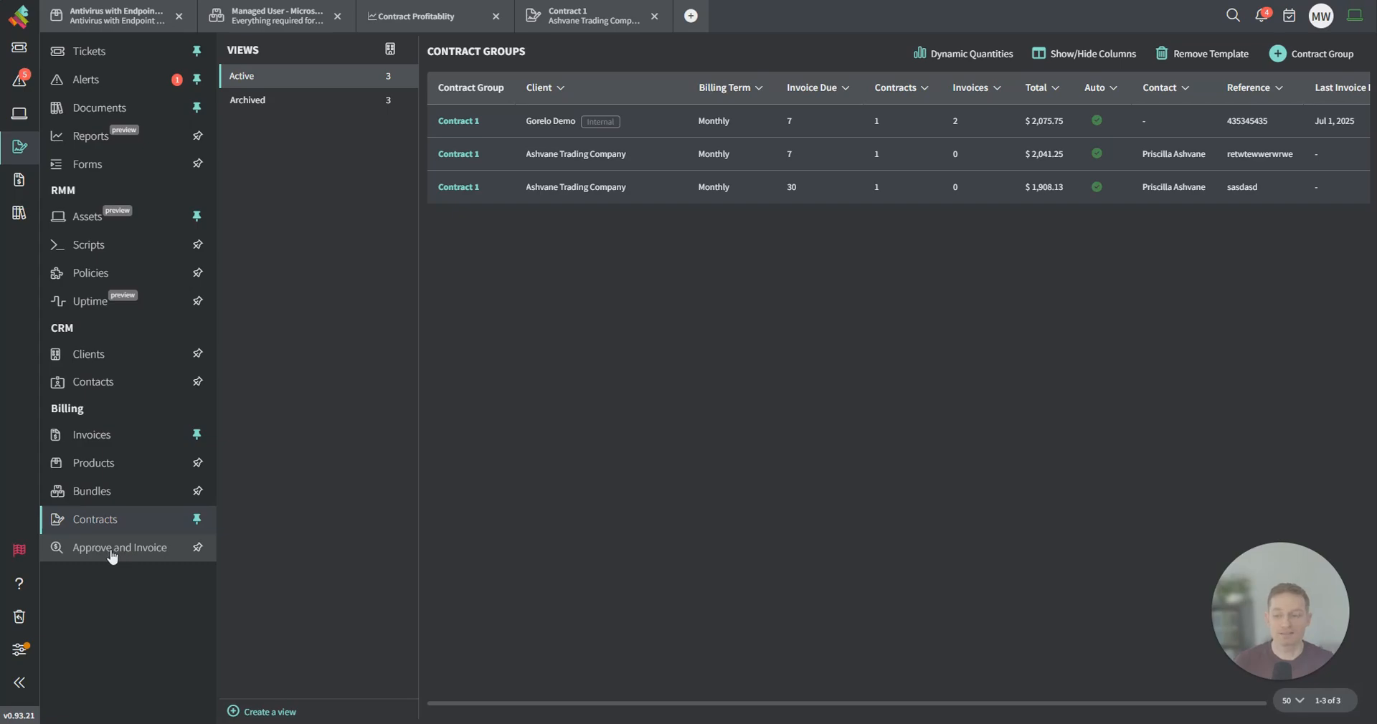
# Step: In Approve and Invoice, un-approve the tickets "Test" and "Printer issue, again!" that are waiting to be invoiced
pyautogui.click(112, 552)
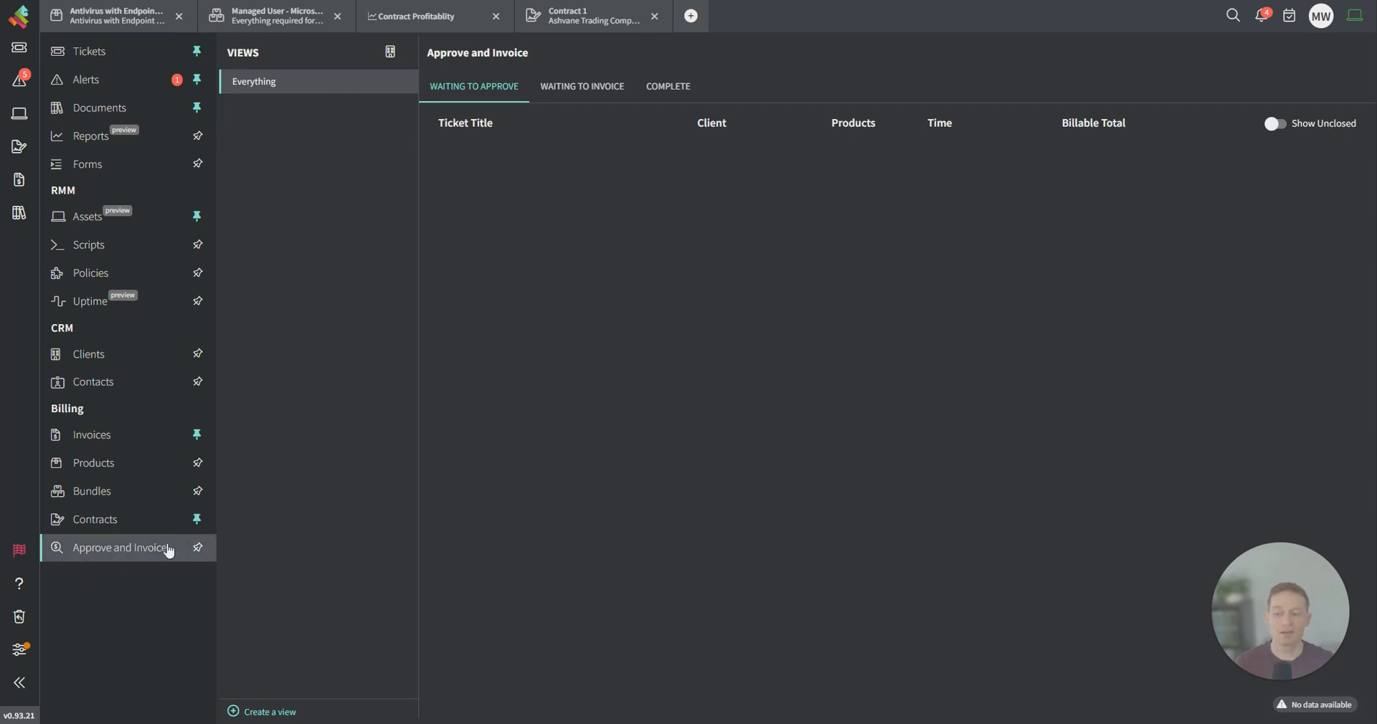
pyautogui.click(19, 683)
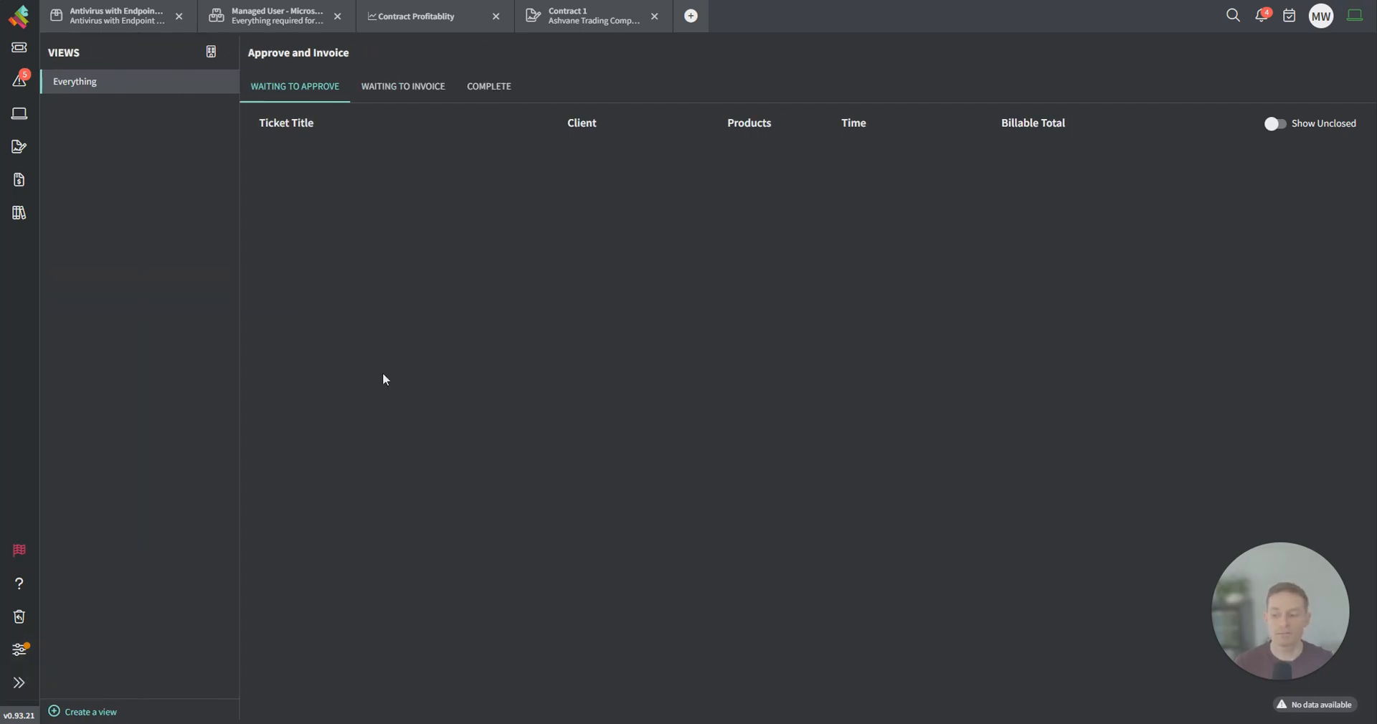
pyautogui.click(402, 96)
pyautogui.click(1251, 191)
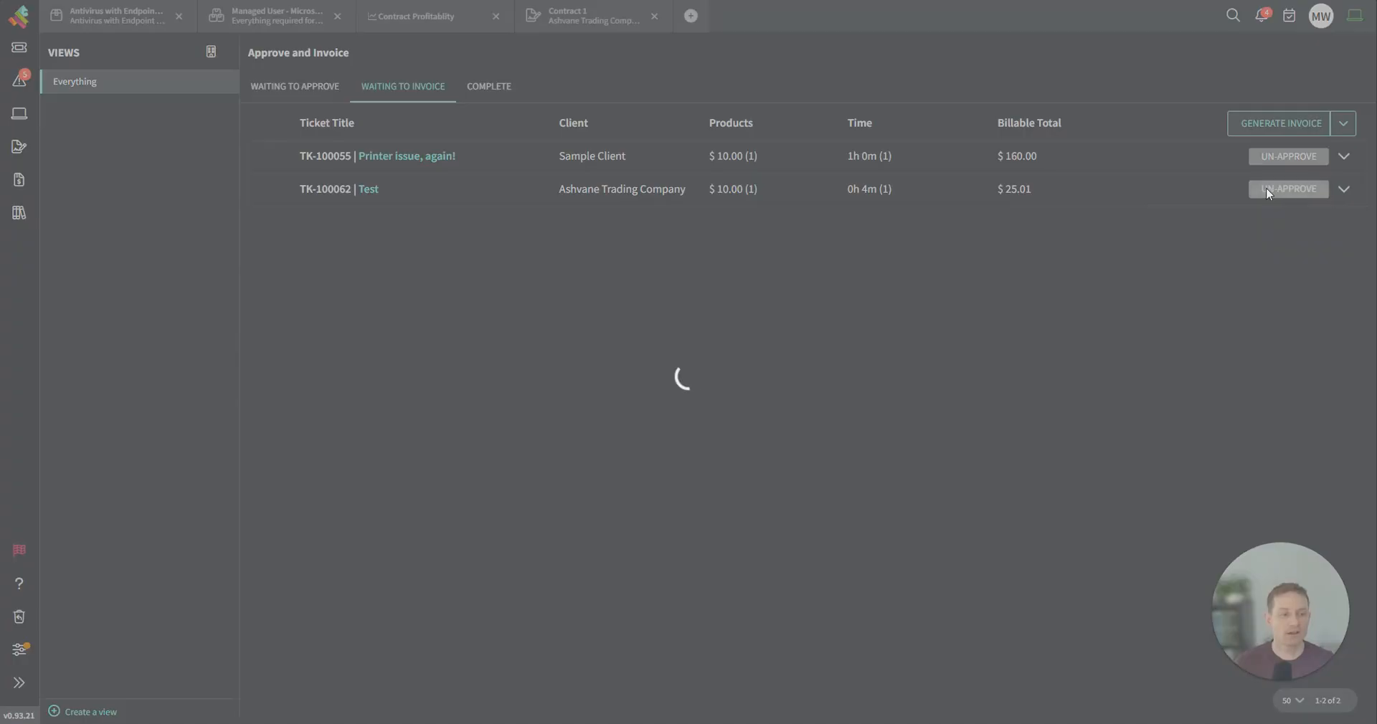
pyautogui.click(1270, 157)
# Step: Review the time and product entries of the tickets "Printer issue, again!" and "Test", and approve both for invoicing
pyautogui.click(319, 90)
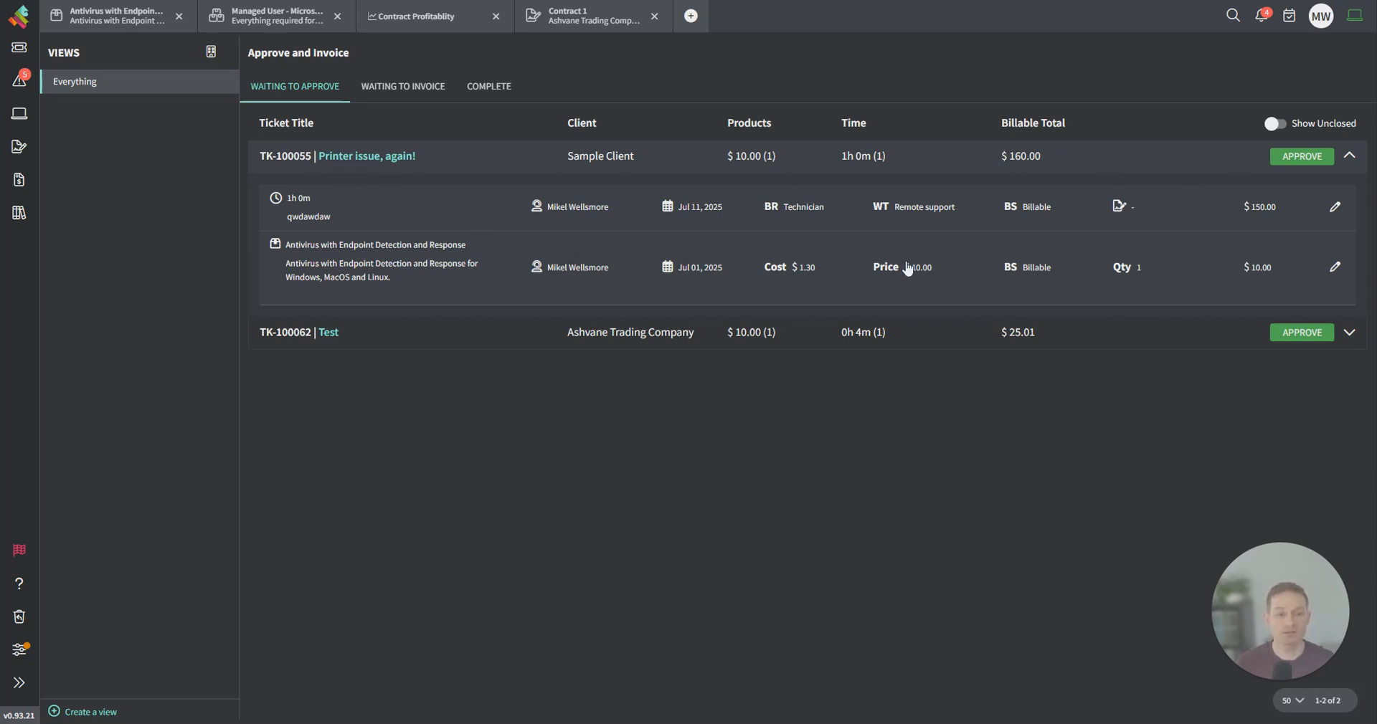
pyautogui.click(1295, 159)
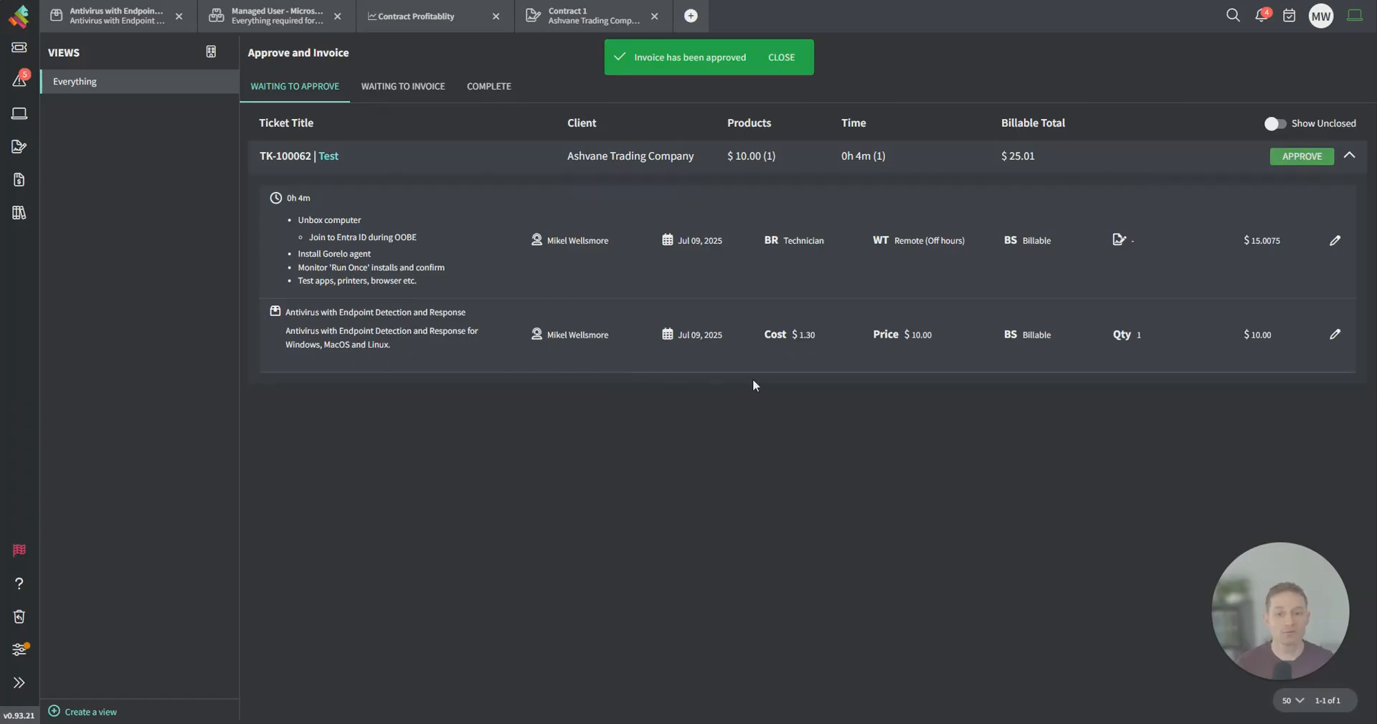
pyautogui.click(1291, 157)
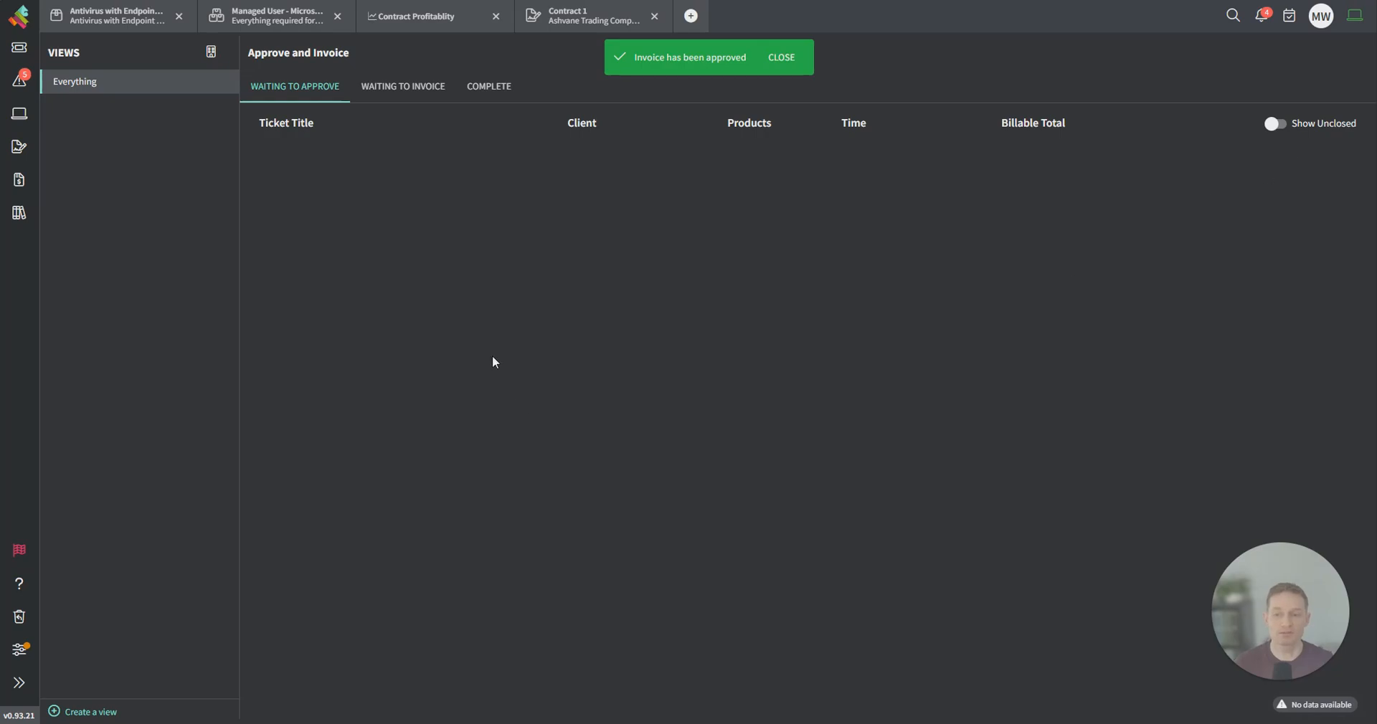
# Step: Prepare an invoice for both approved tickets with reference awdawdawdaw, the Standard email template and Approve and Send Invoice enabled, and cancel it
pyautogui.click(414, 91)
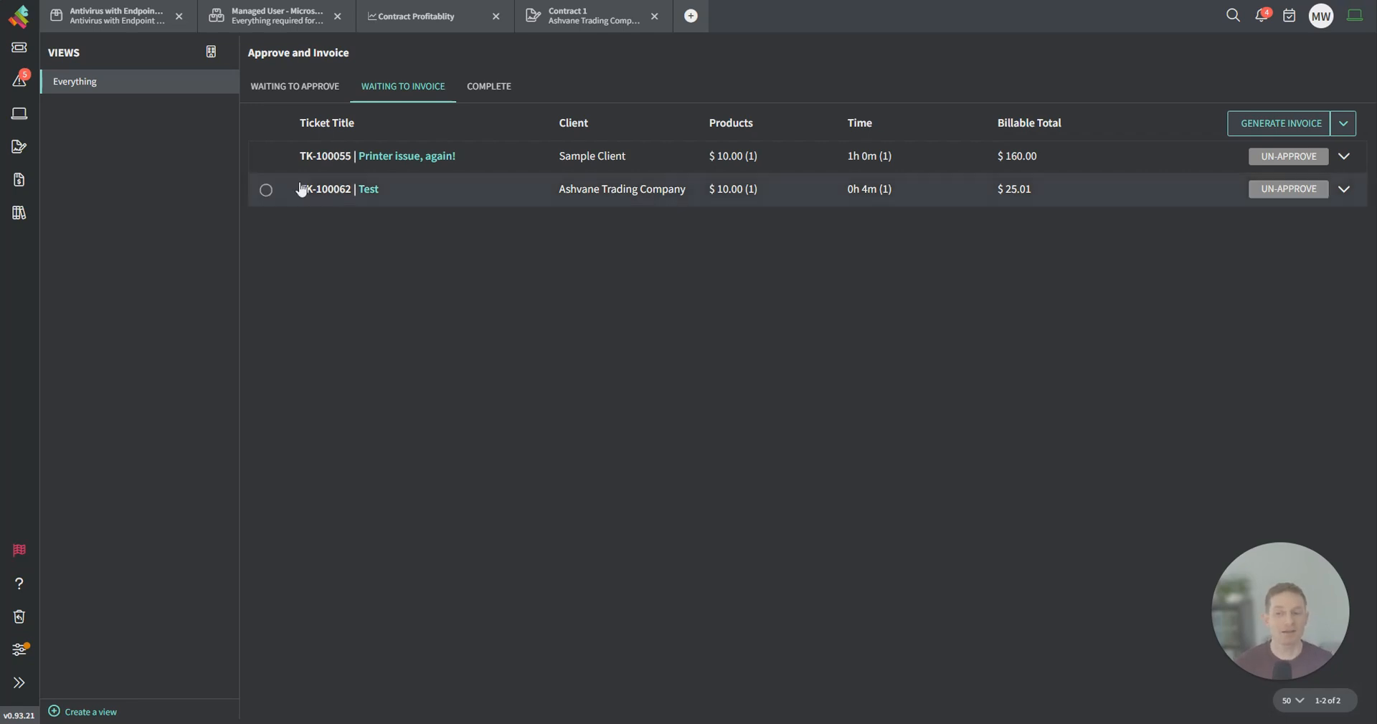
pyautogui.click(266, 125)
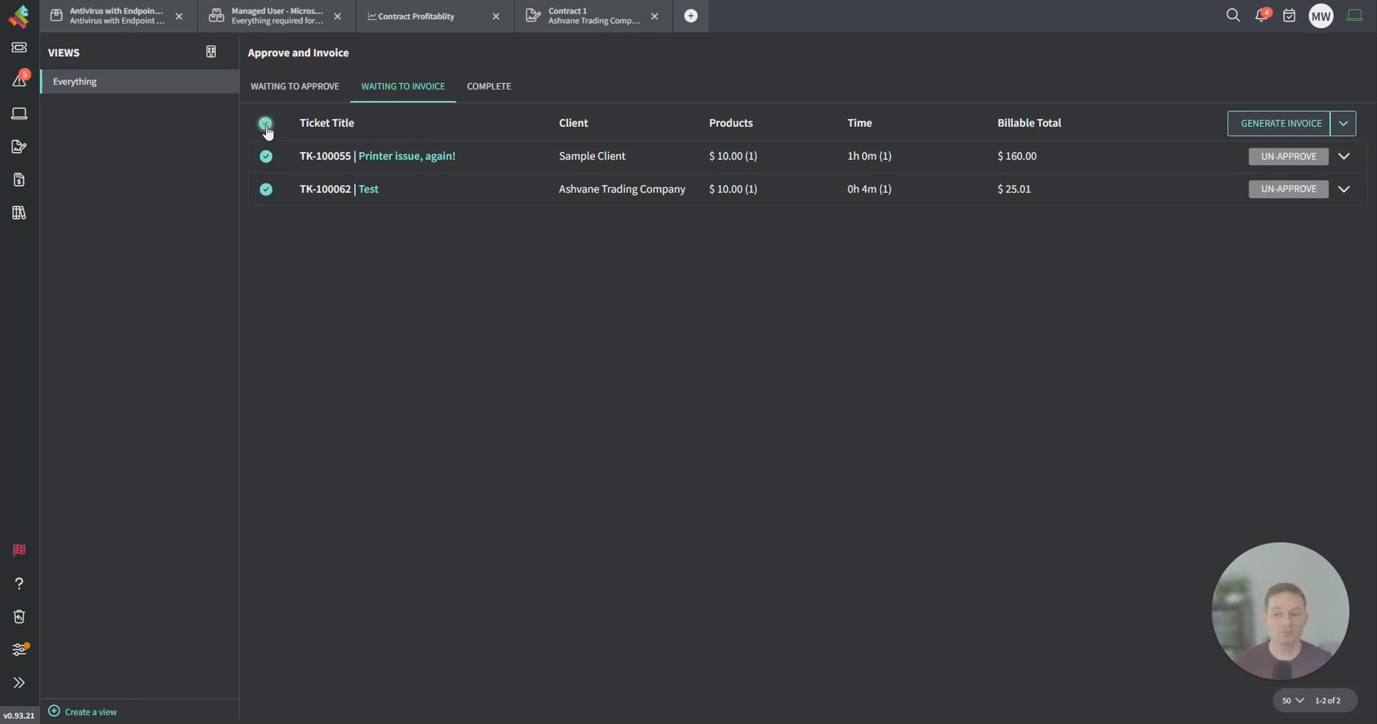
pyautogui.click(1246, 128)
pyautogui.click(427, 280)
pyautogui.write('awd')
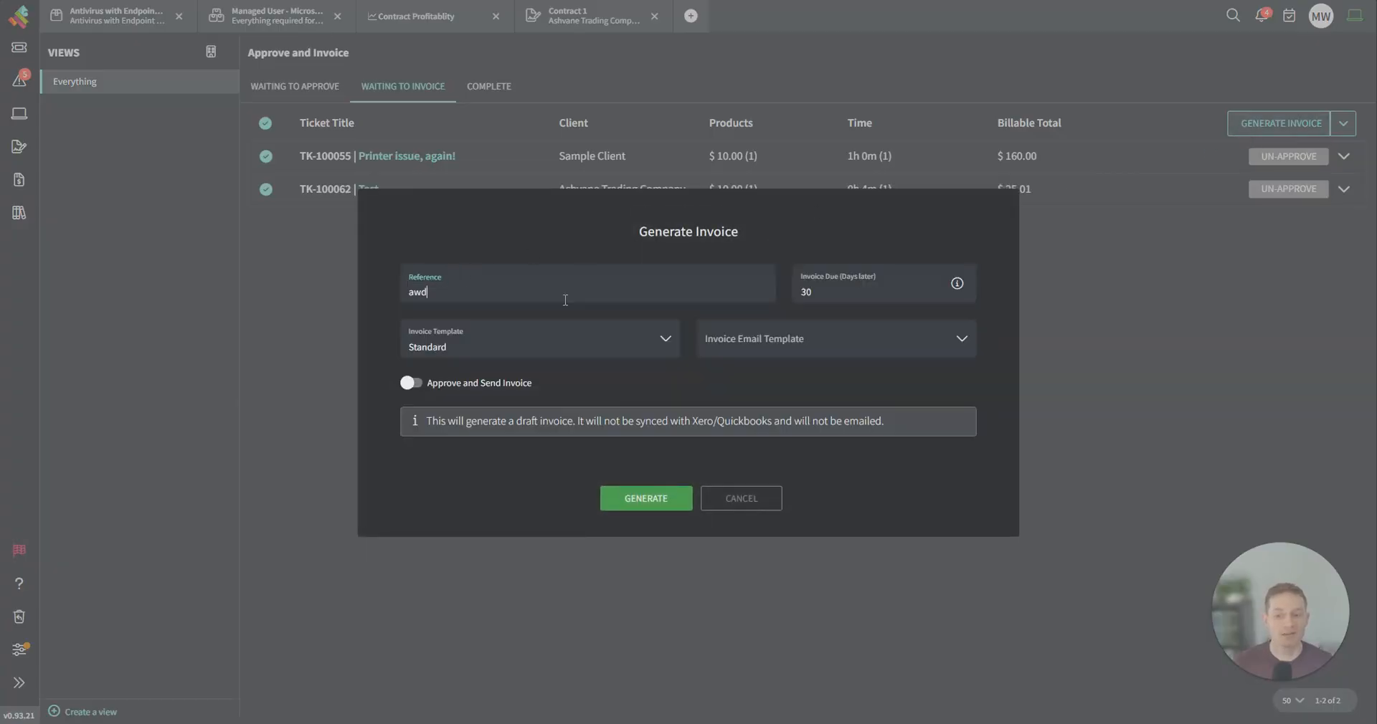
pyautogui.write('awdawdaw')
pyautogui.click(615, 349)
pyautogui.click(817, 351)
pyautogui.click(767, 379)
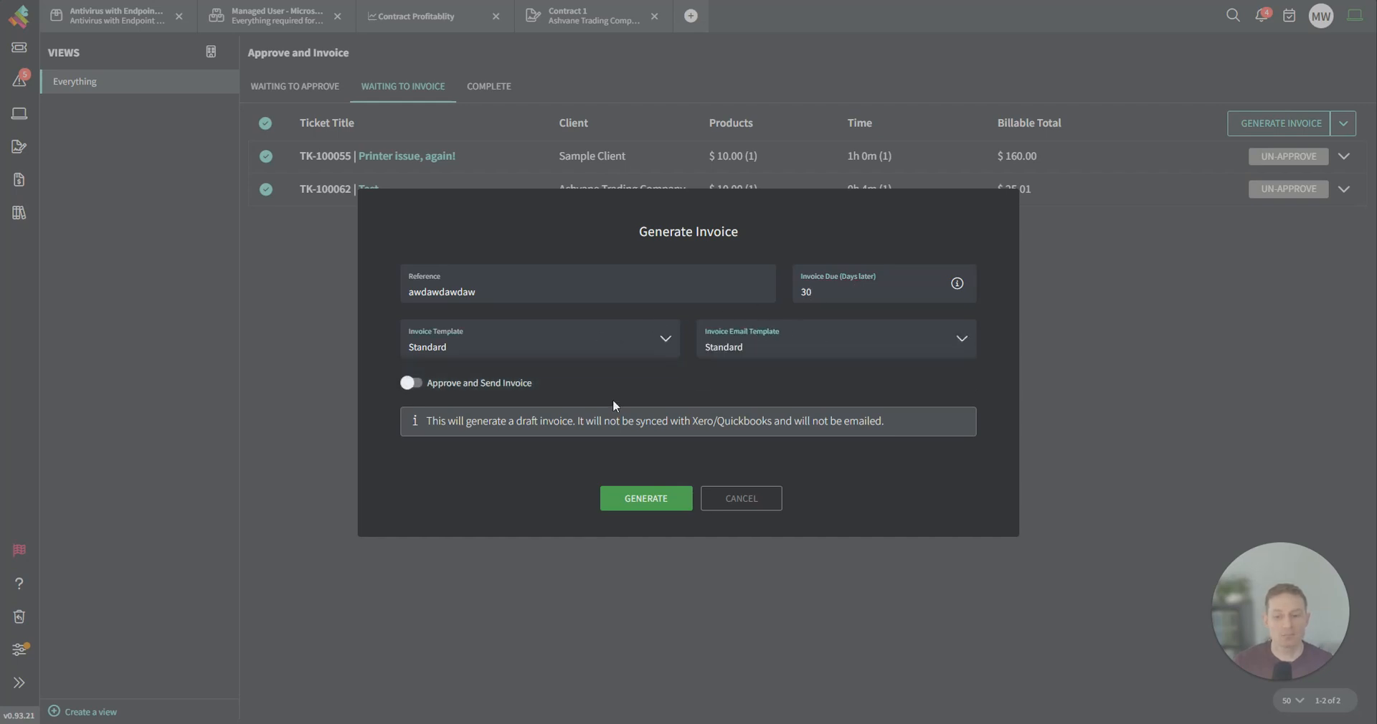
pyautogui.click(411, 383)
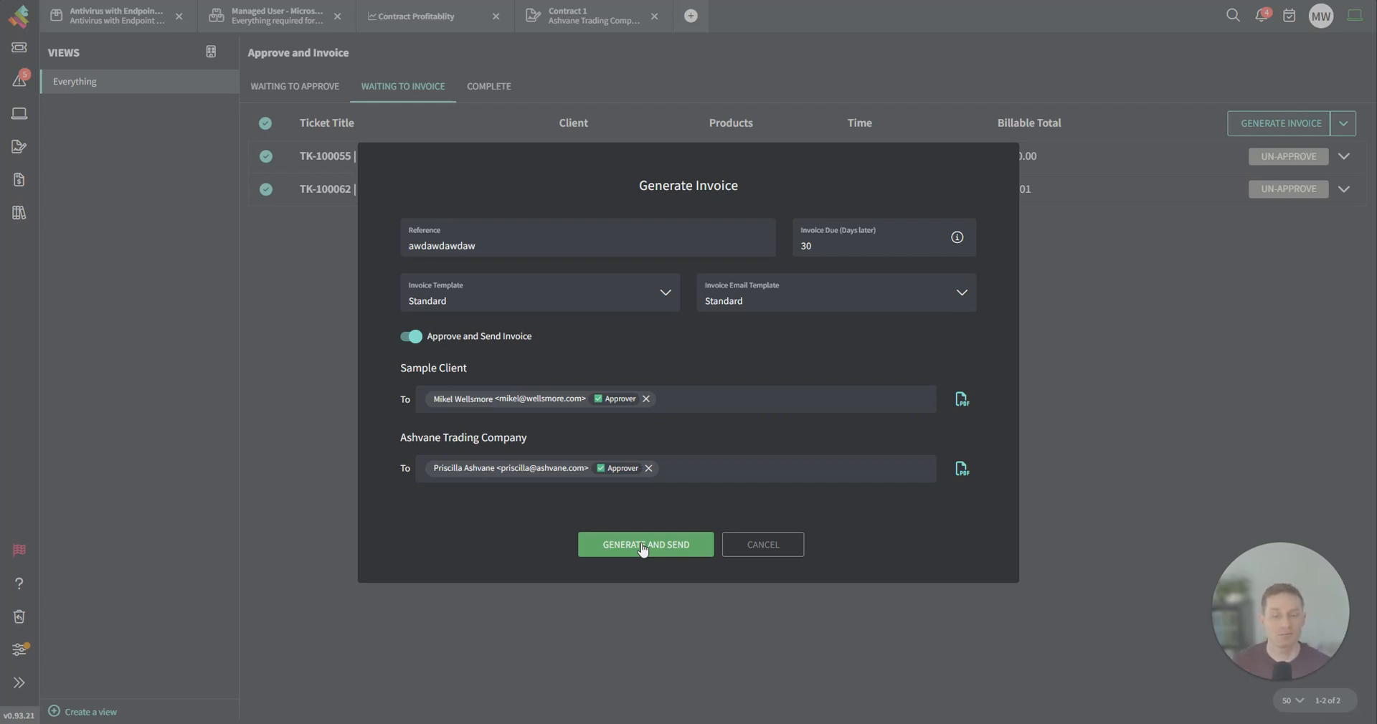
pyautogui.click(783, 550)
# Step: Expand the main navigation to show its labelled sections
pyautogui.click(18, 682)
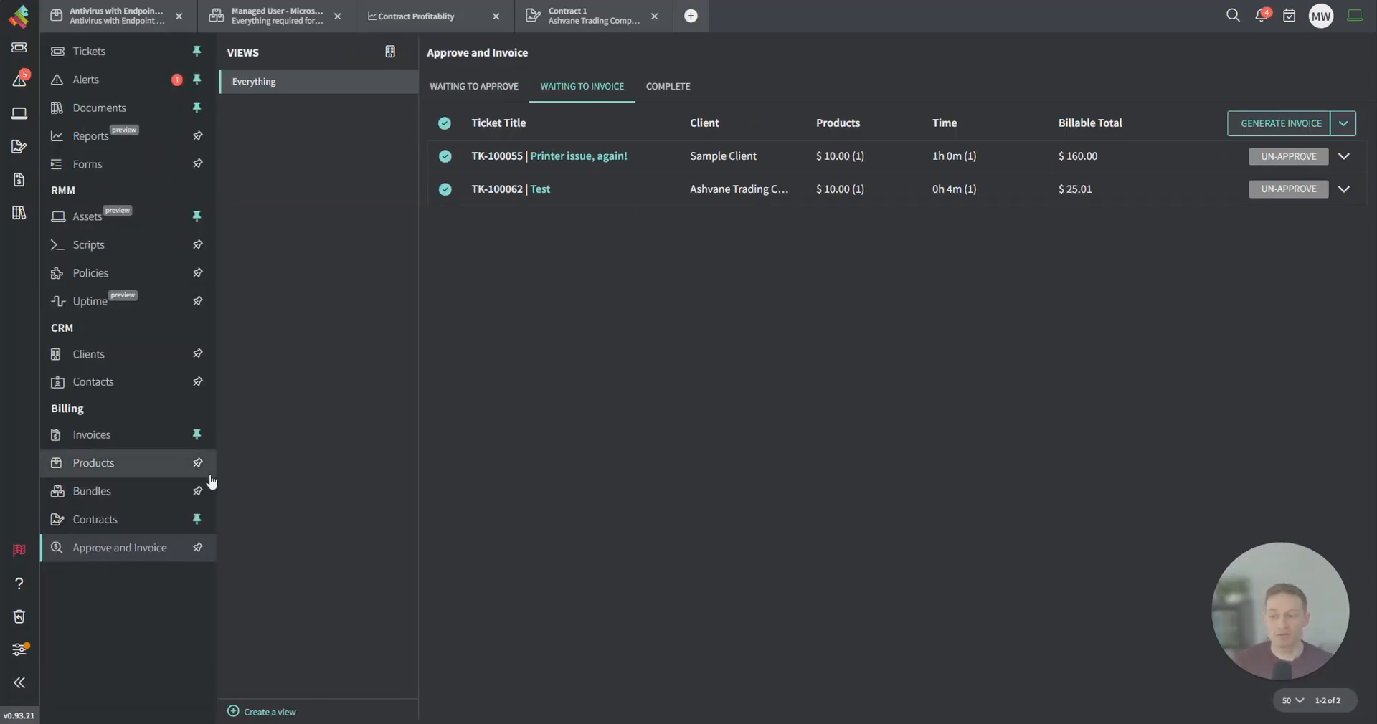